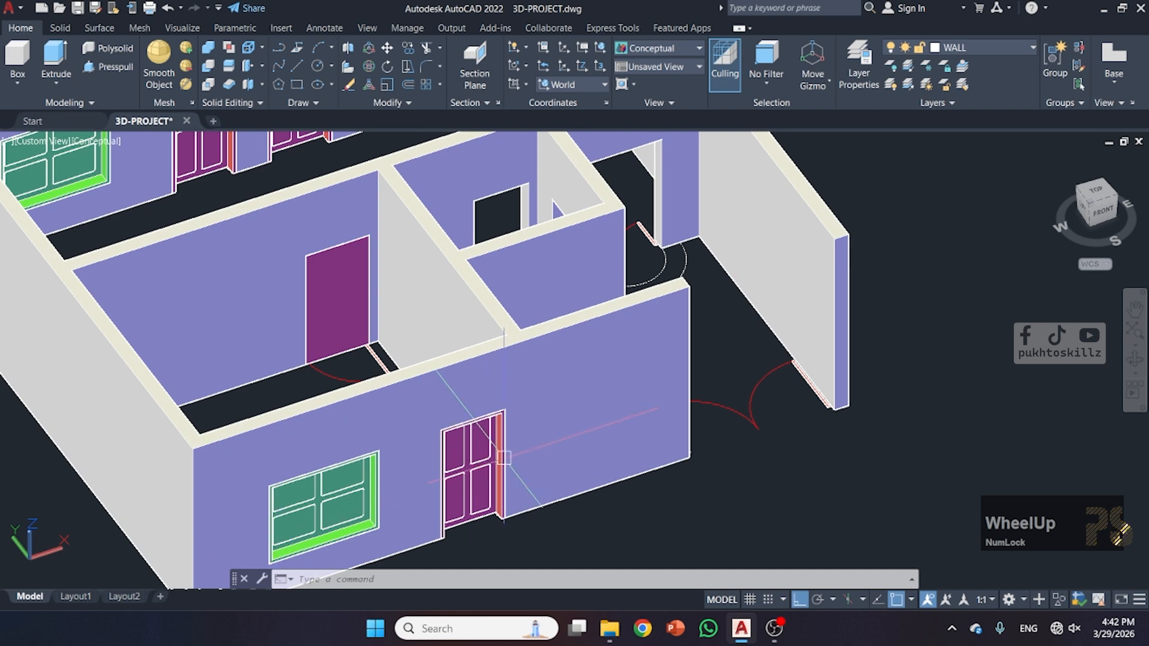
# - Turn off the WINDOWS and DOORS layers so that only the walls of the separate floor plan are displayed
pyautogui.scroll(-8, 504, 458)
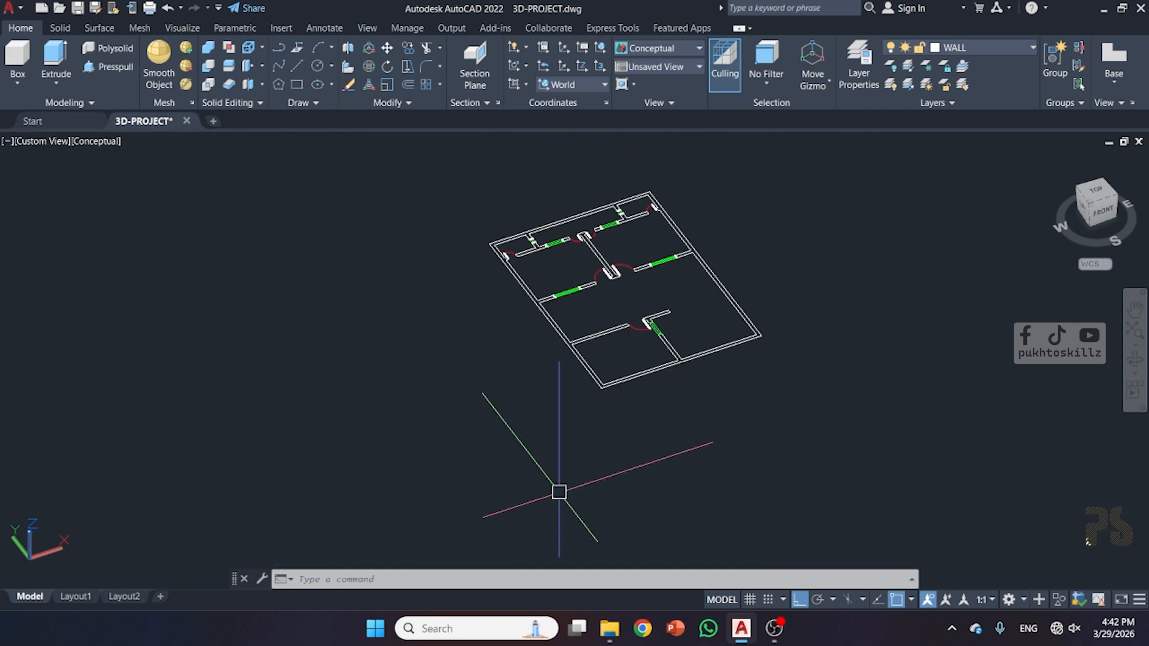
pyautogui.scroll(-4, 805, 256)
pyautogui.moveTo(801, 273); pyautogui.dragTo(612, 346, button='middle')
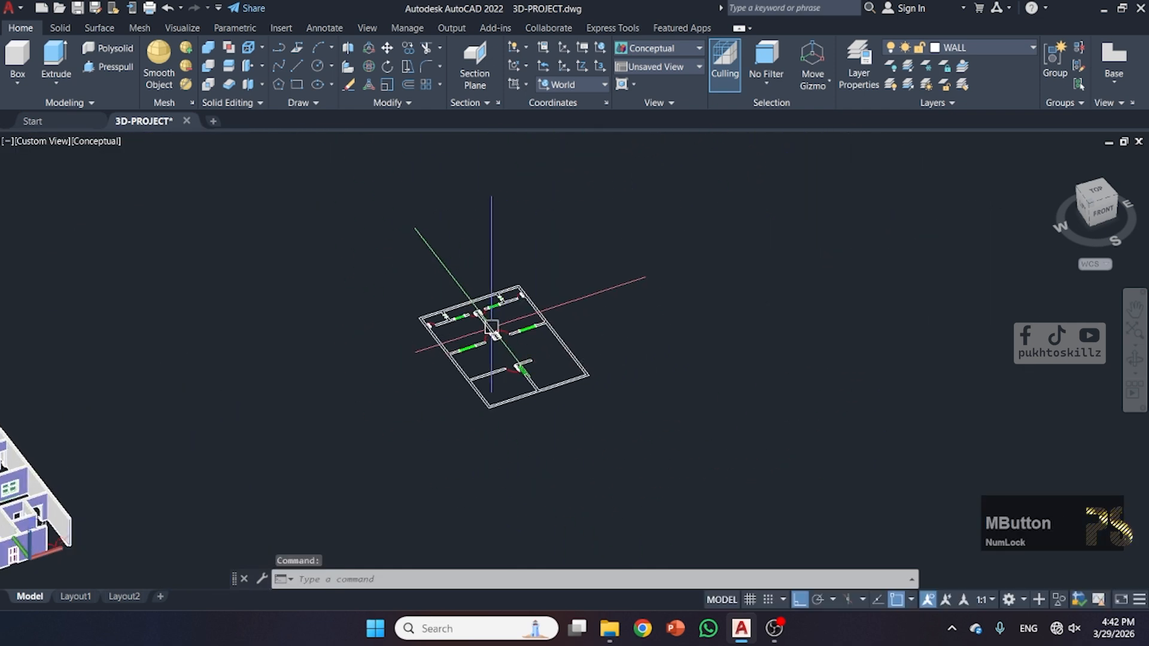
pyautogui.scroll(3, 492, 326)
pyautogui.moveTo(492, 327); pyautogui.dragTo(658, 293, button='middle')
pyautogui.click(990, 46)
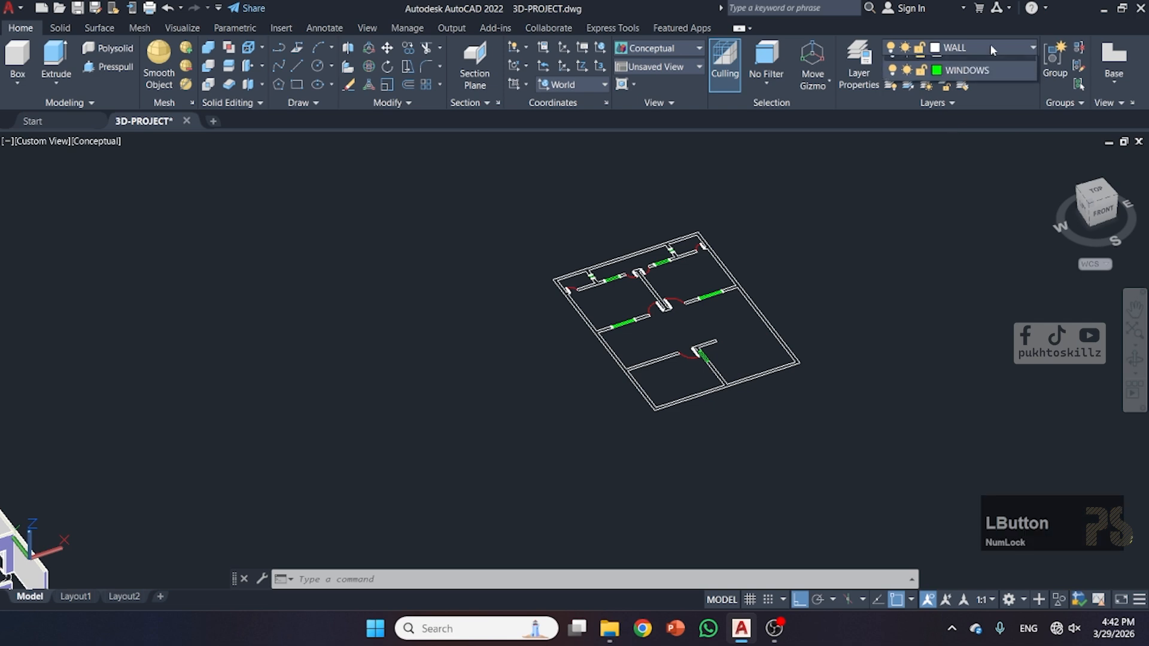
pyautogui.click(891, 191)
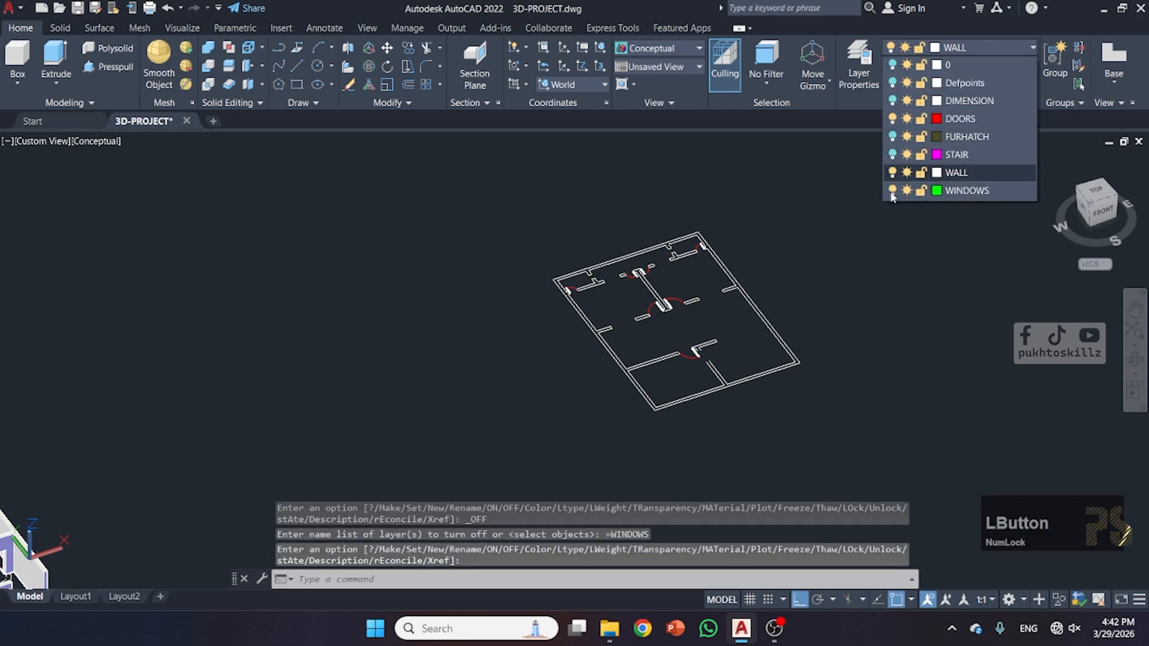
# - Draw short lines closing both open wall ends at the window gap in the front partition wall
pyautogui.scroll(4, 688, 328)
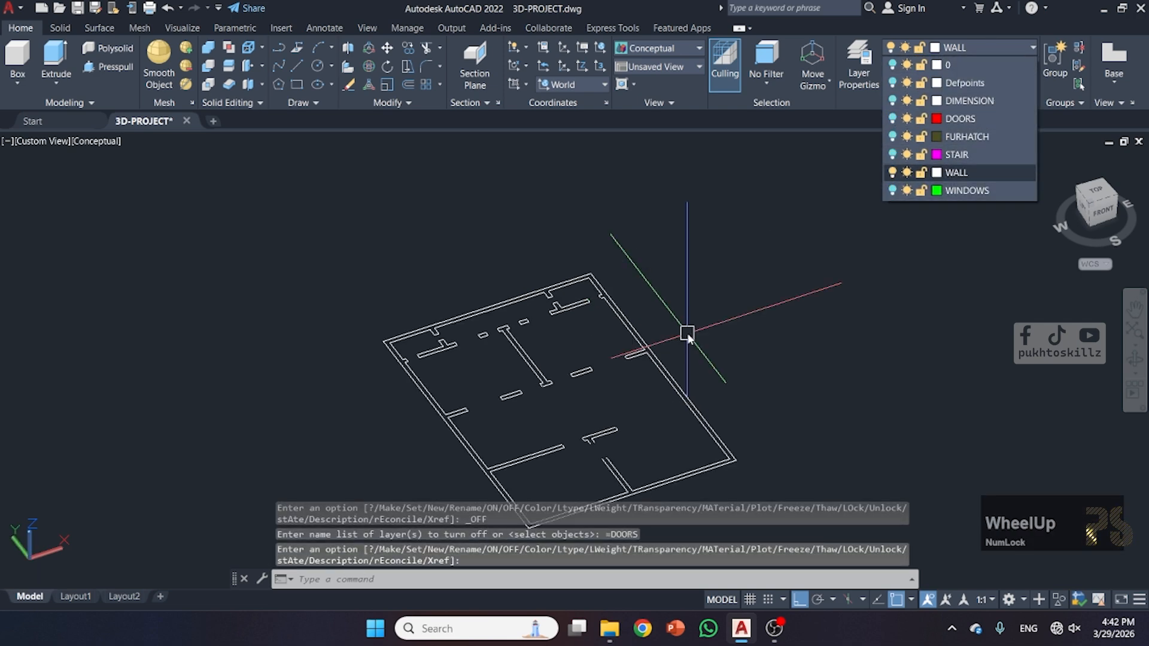
pyautogui.moveTo(595, 341); pyautogui.dragTo(590, 254, button='middle')
pyautogui.scroll(3, 572, 353)
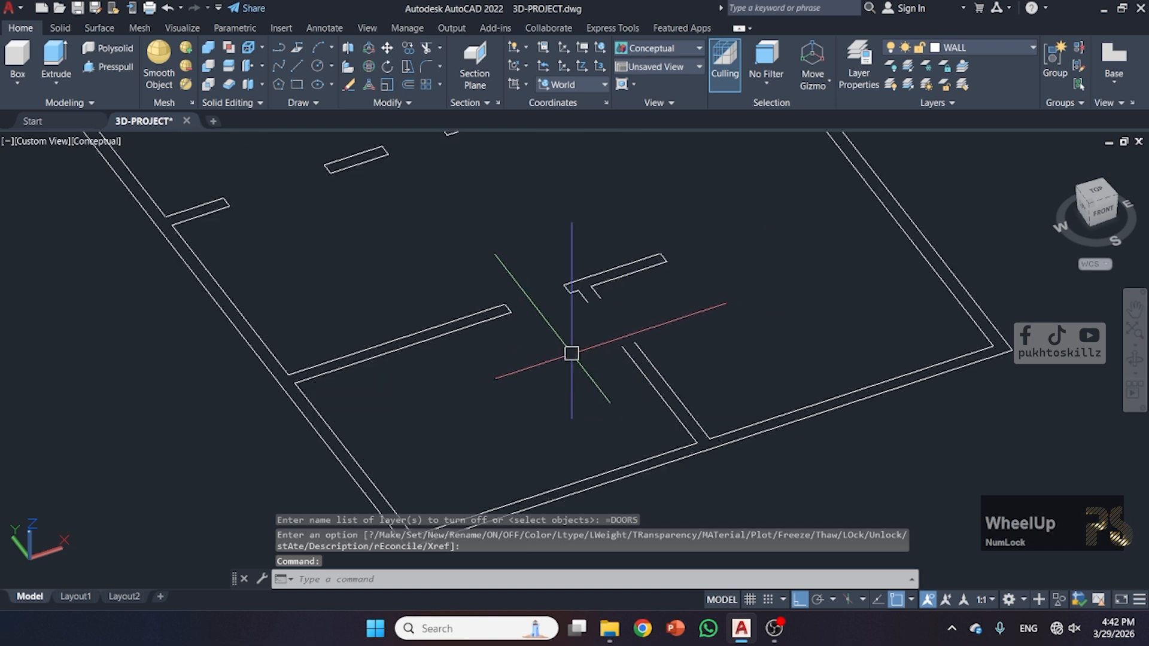
pyautogui.press('space')
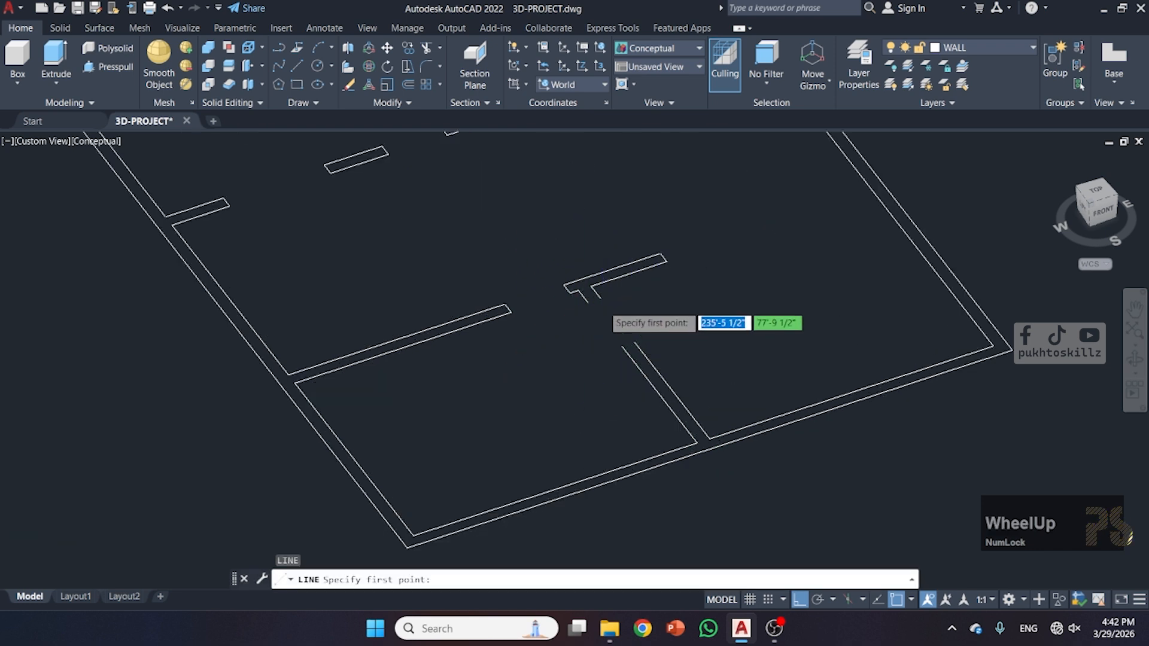
pyautogui.scroll(2, 575, 336)
pyautogui.click(596, 294)
pyautogui.click(599, 295)
pyautogui.press('space')
pyautogui.press('space')
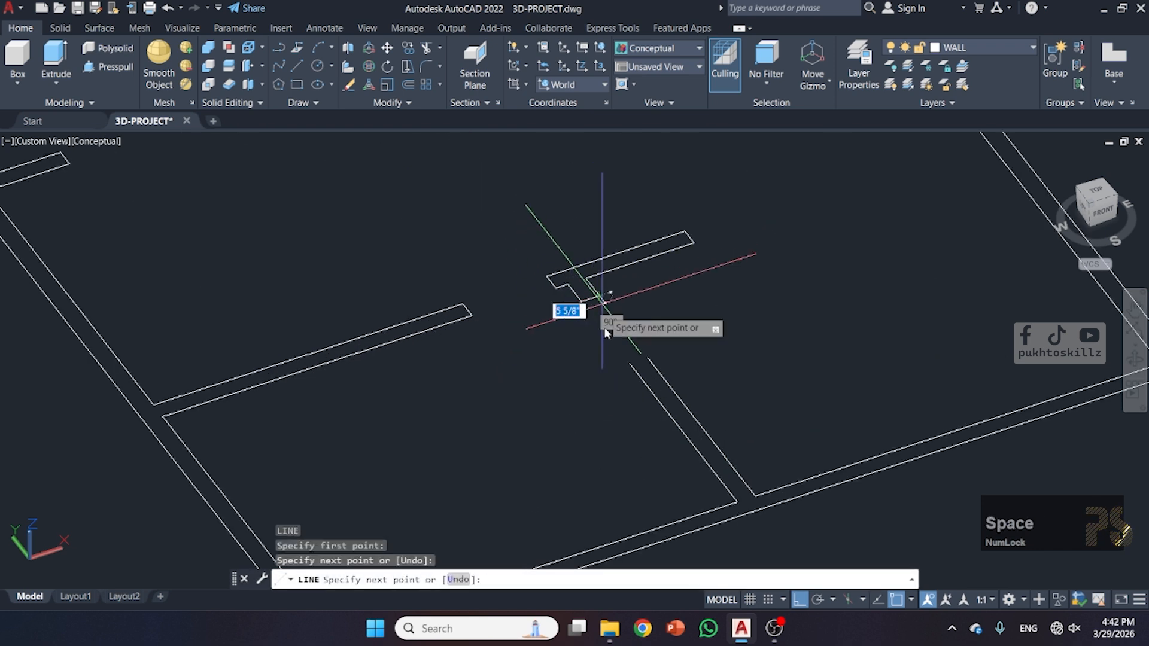
pyautogui.click(630, 364)
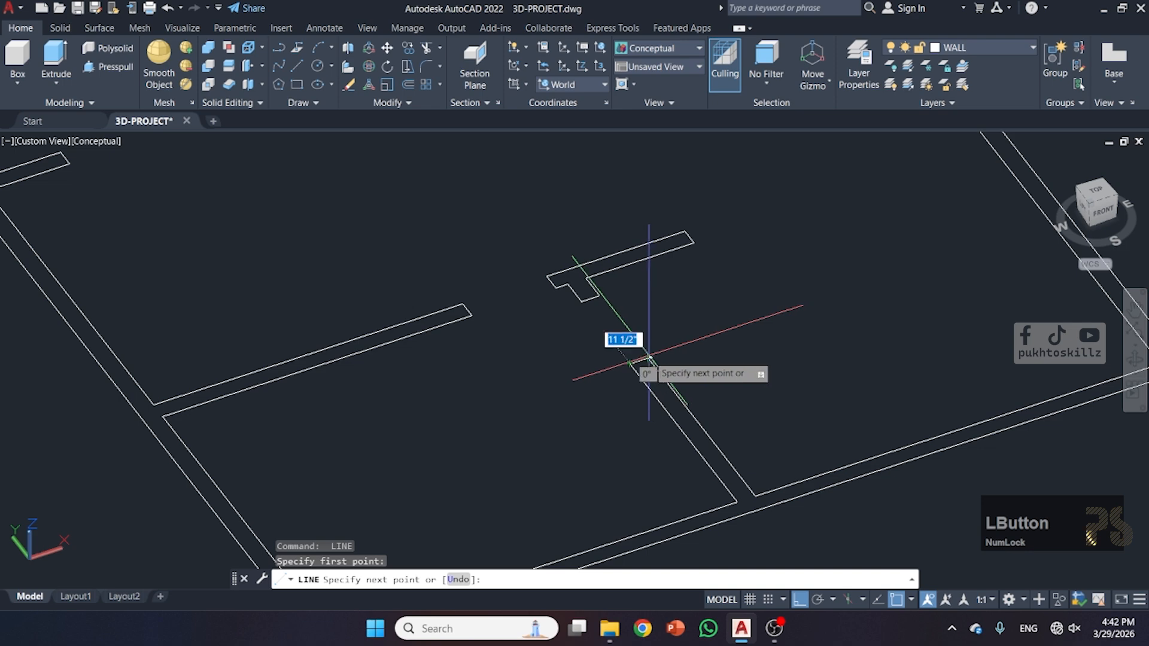
pyautogui.click(648, 358)
# - Turn the WINDOWS layer back on
pyautogui.scroll(-5, 646, 359)
pyautogui.moveTo(662, 277); pyautogui.dragTo(537, 372, button='middle')
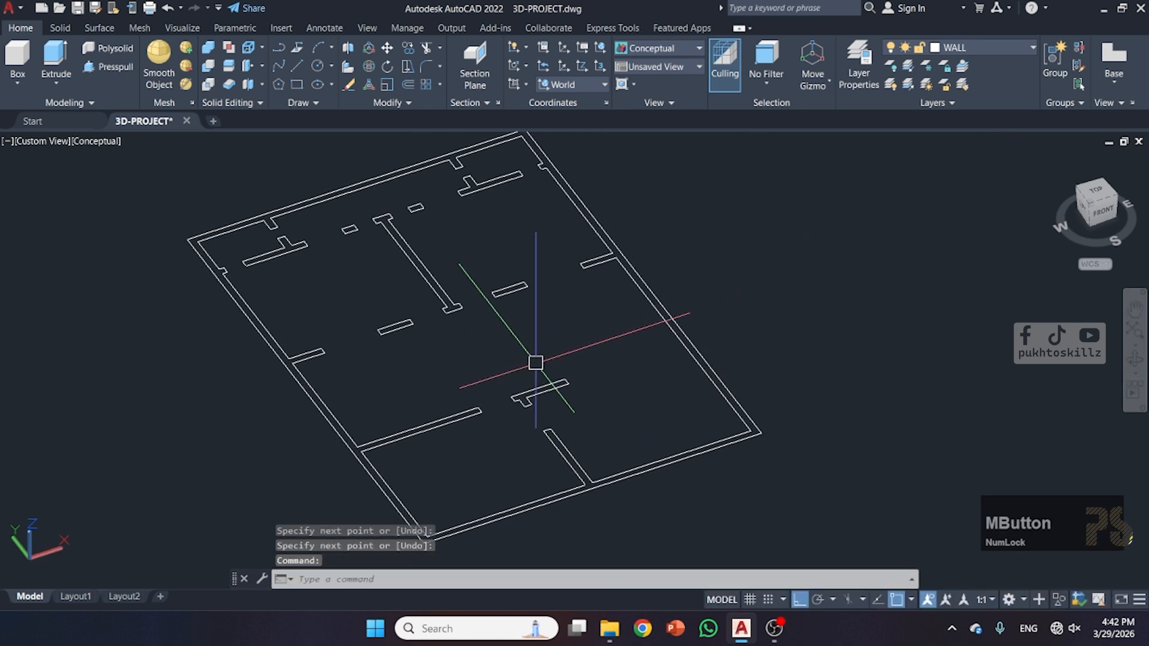
pyautogui.scroll(-8, 537, 361)
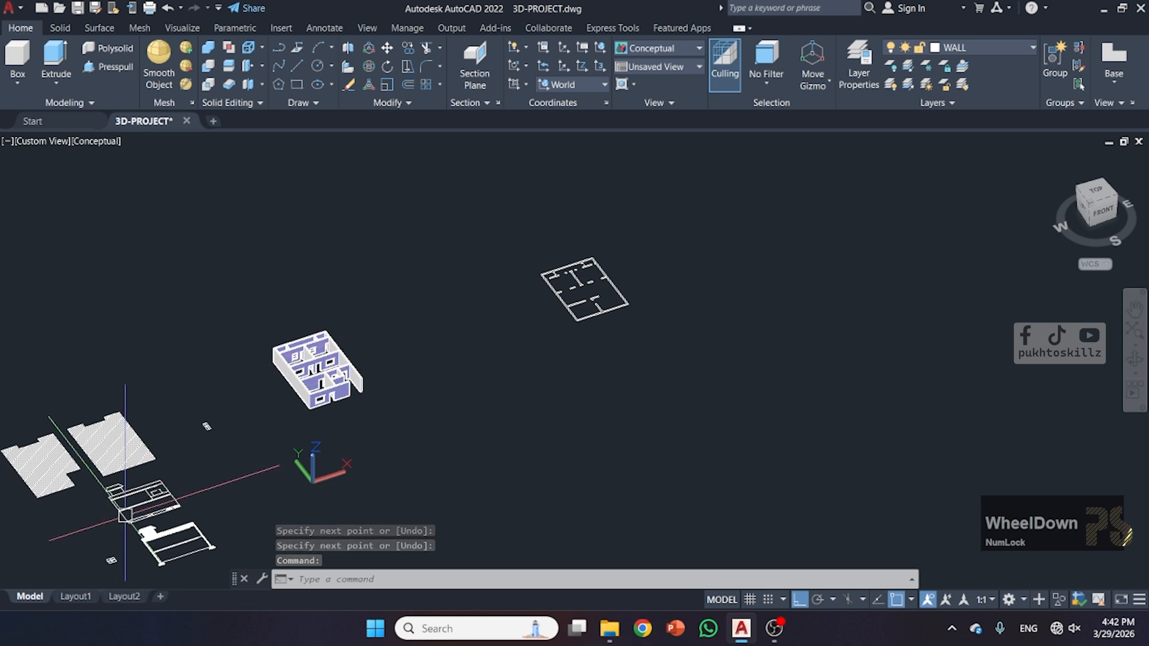
pyautogui.moveTo(123, 531); pyautogui.dragTo(230, 506, button='middle')
pyautogui.scroll(6, 255, 492)
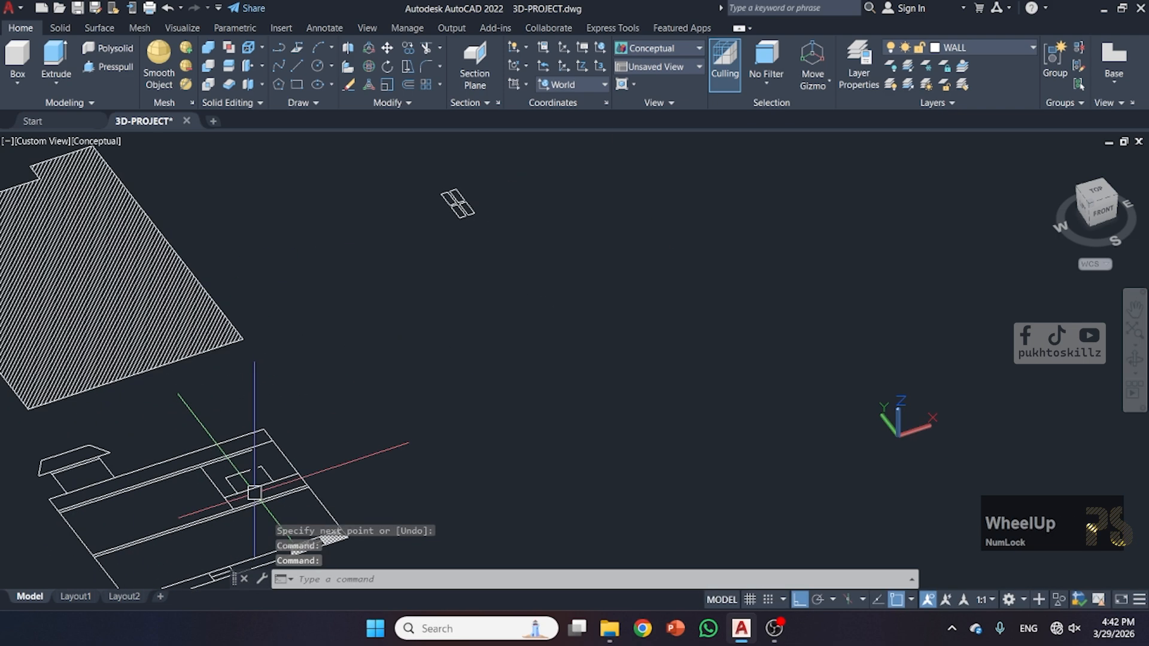
pyautogui.scroll(5, 251, 479)
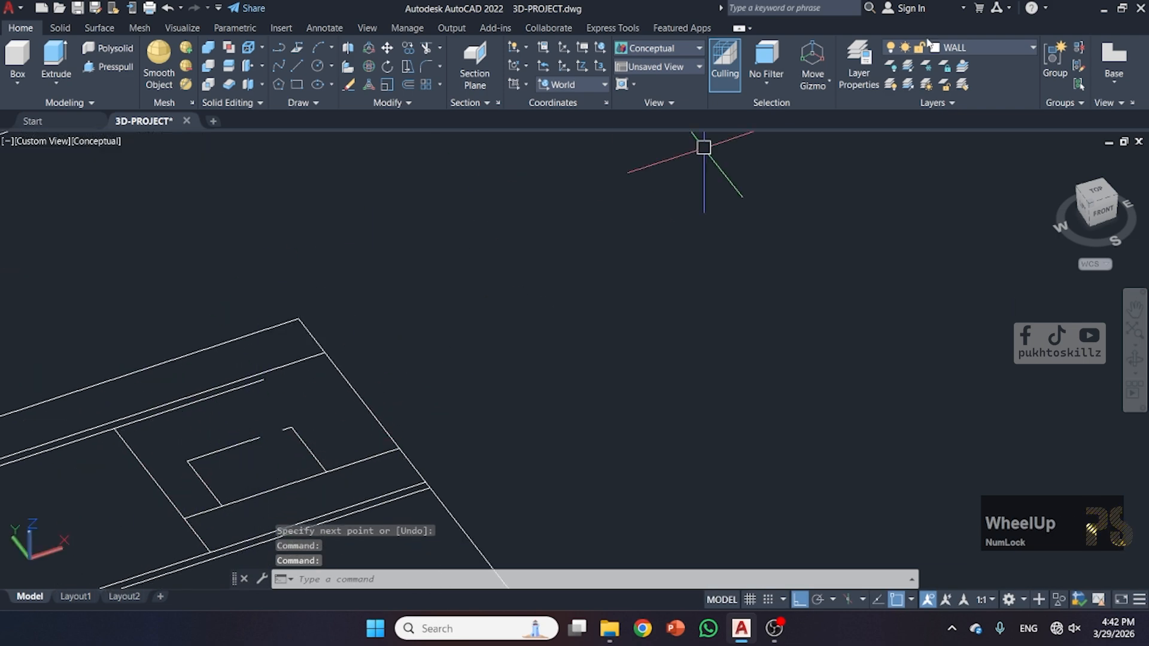
pyautogui.click(944, 50)
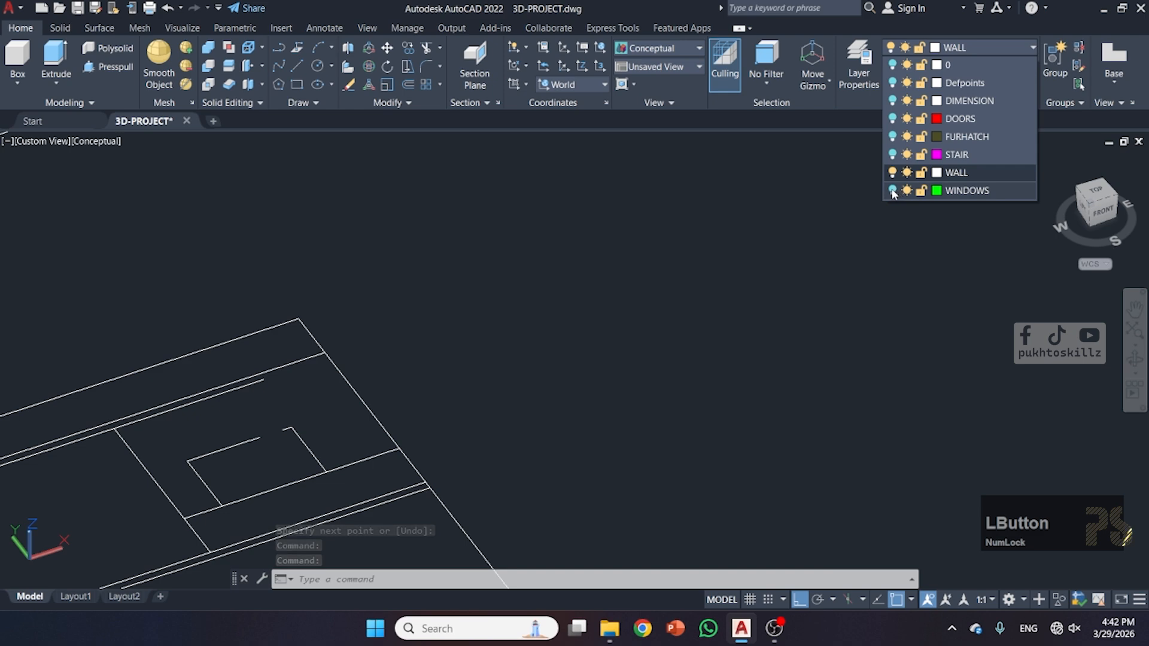
pyautogui.click(893, 191)
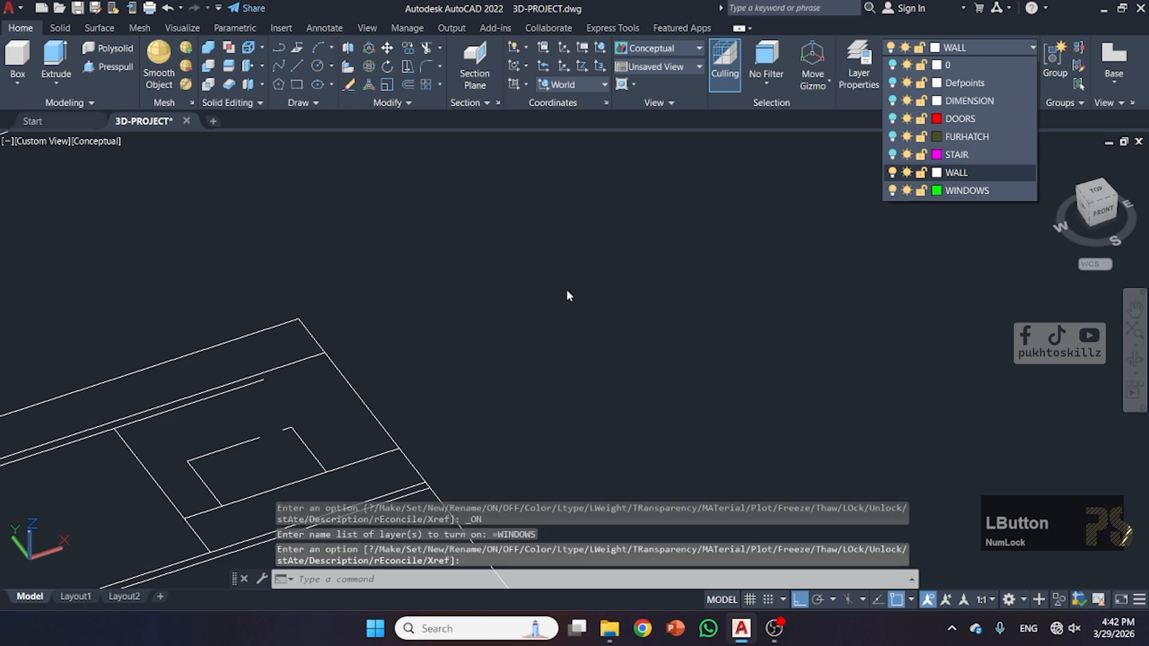
# - Draw a short line across the thickness of the front wall where the partition with the window meets it
pyautogui.scroll(-6, 403, 393)
pyautogui.moveTo(465, 367)
pyautogui.mouseDown(button='middle')
pyautogui.moveTo(558, 349)
pyautogui.moveTo(542, 340)
pyautogui.mouseUp(button='middle')
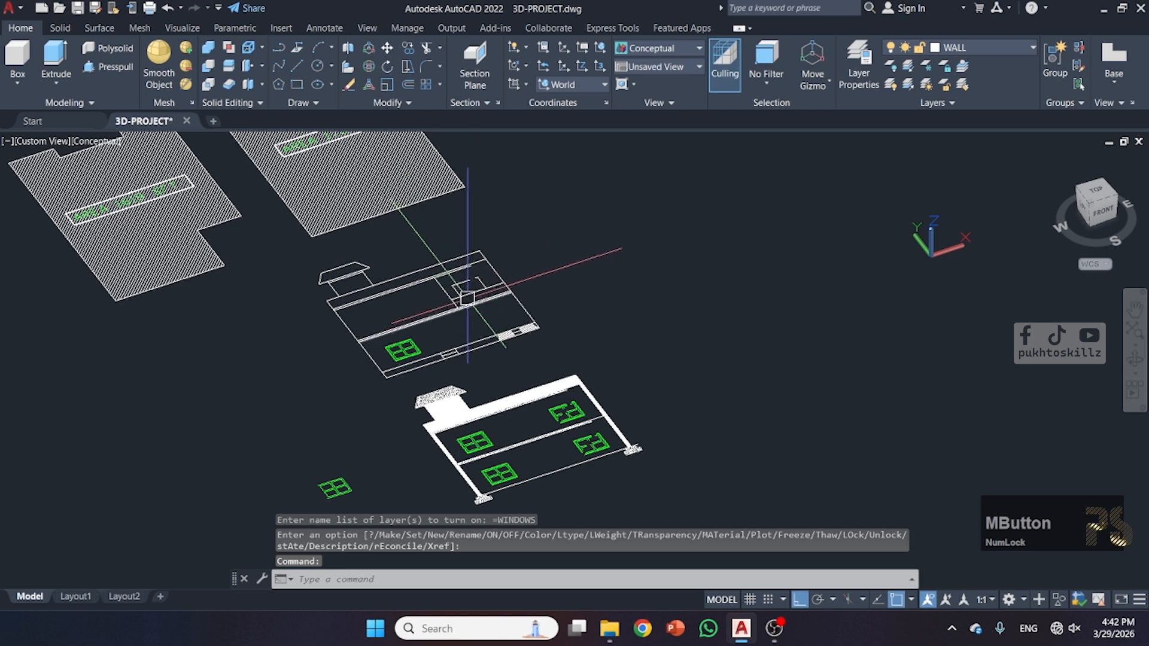
pyautogui.moveTo(871, 224)
pyautogui.mouseDown(button='middle')
pyautogui.moveTo(662, 364)
pyautogui.moveTo(506, 499)
pyautogui.mouseUp(button='middle')
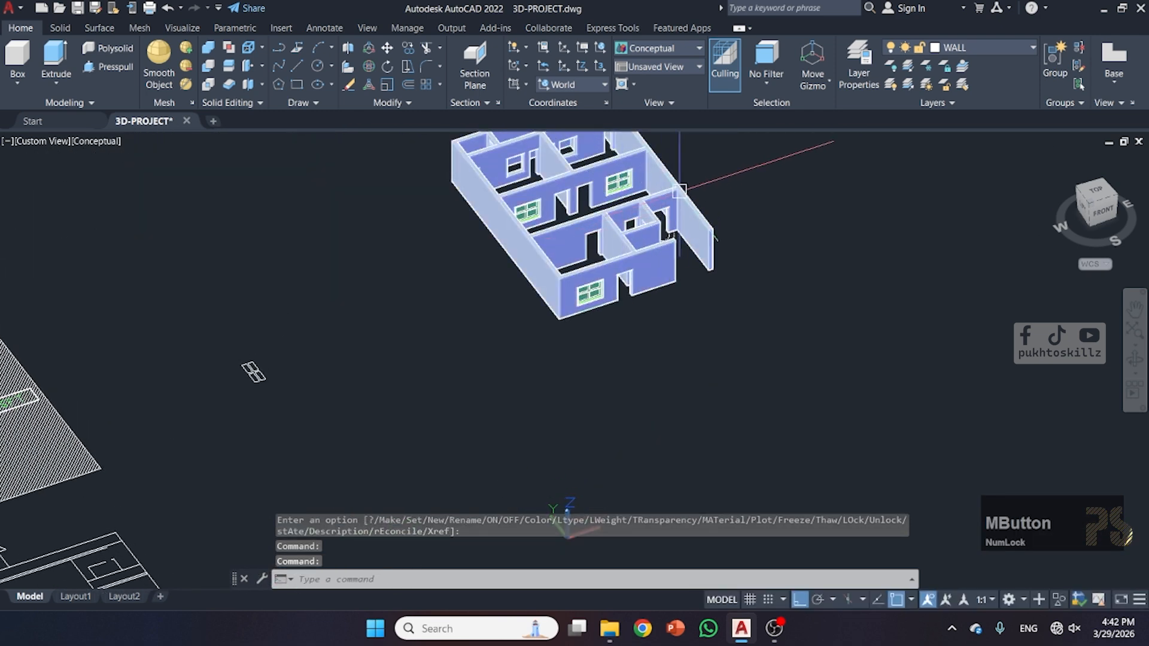
pyautogui.moveTo(682, 190); pyautogui.dragTo(296, 385, button='middle')
pyautogui.moveTo(757, 358)
pyautogui.mouseDown(button='middle')
pyautogui.moveTo(503, 421)
pyautogui.moveTo(475, 448)
pyautogui.mouseUp(button='middle')
pyautogui.scroll(2, 746, 221)
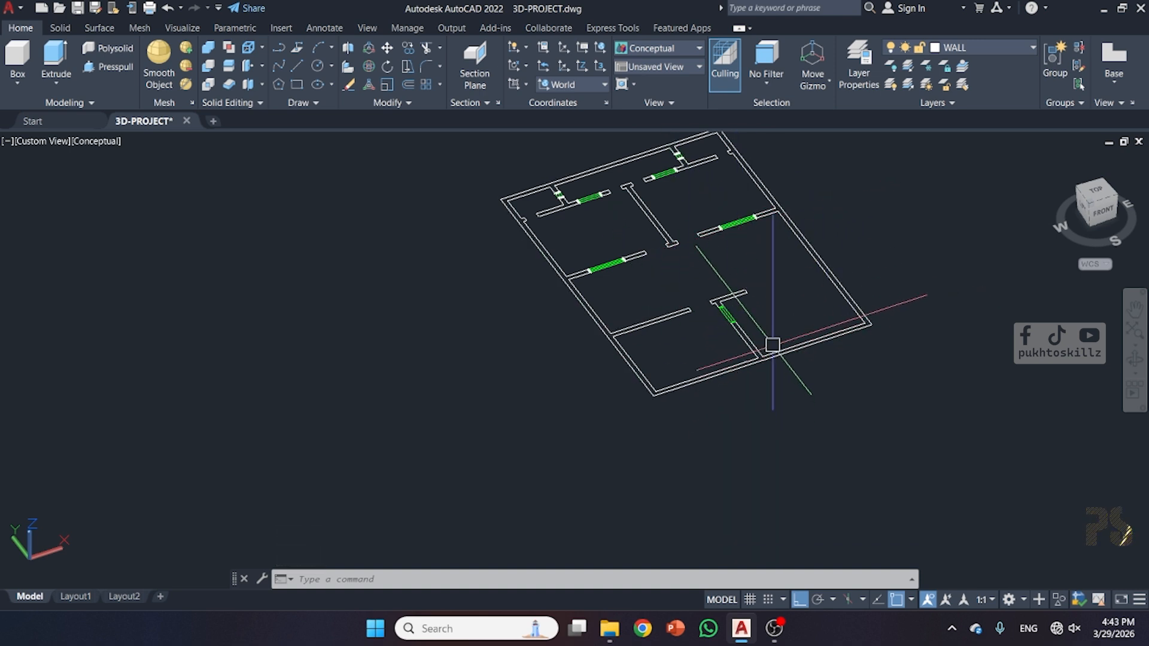
pyautogui.scroll(3, 755, 359)
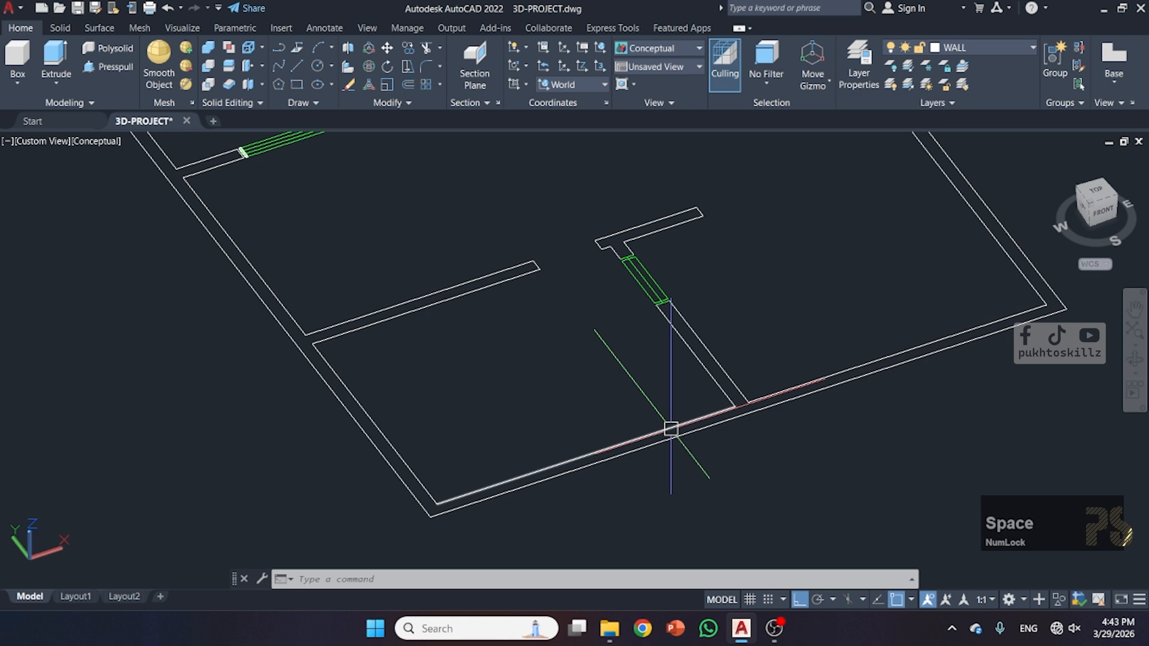
pyautogui.press('space')
pyautogui.click(753, 402)
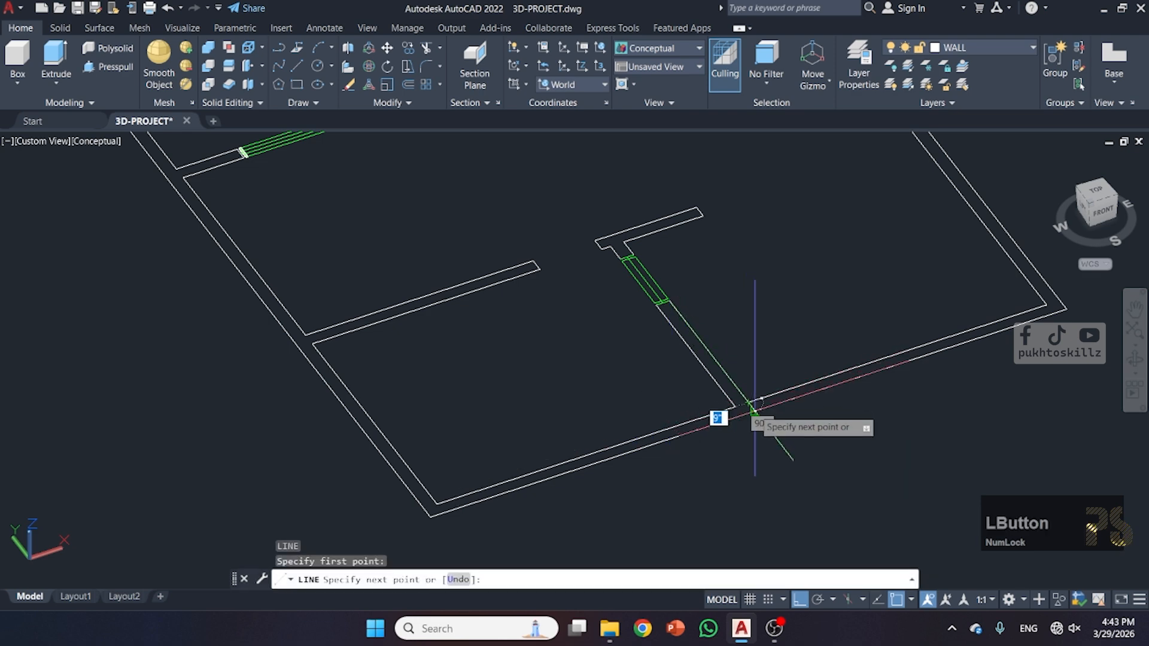
pyautogui.click(753, 409)
pyautogui.press('space')
# - Draw a line from the free end of the front room's short wall to the outer face of the east side wall
pyautogui.scroll(-3, 649, 385)
pyautogui.scroll(5, 621, 337)
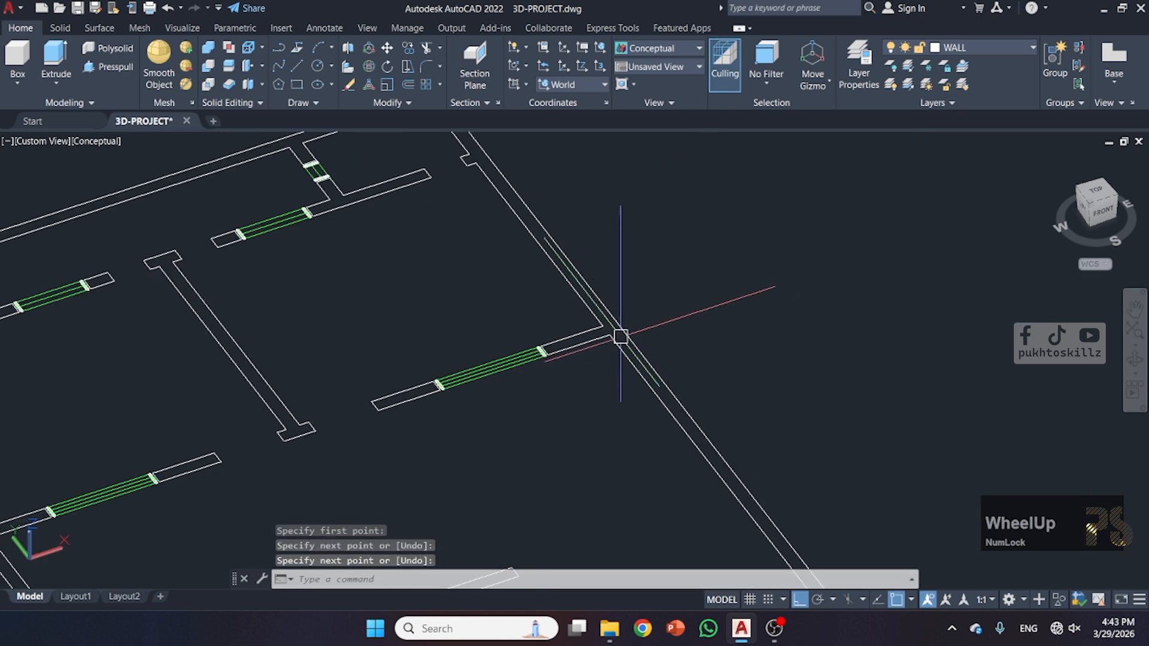
pyautogui.scroll(-4, 616, 344)
pyautogui.scroll(3, 590, 431)
pyautogui.press('space')
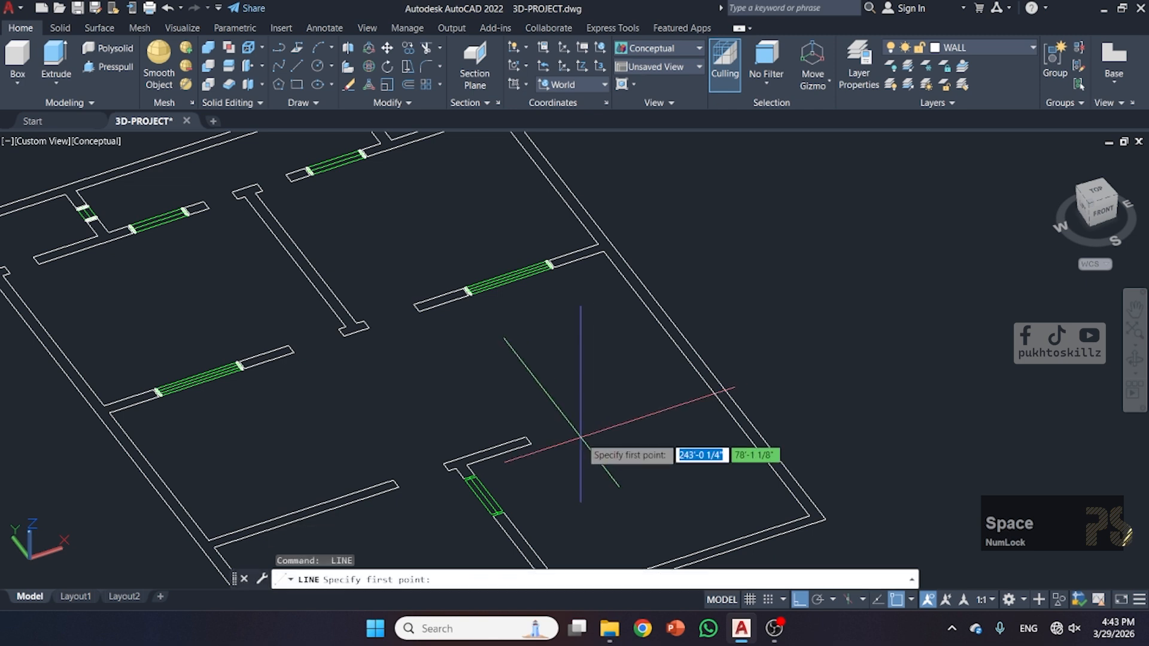
pyautogui.click(530, 443)
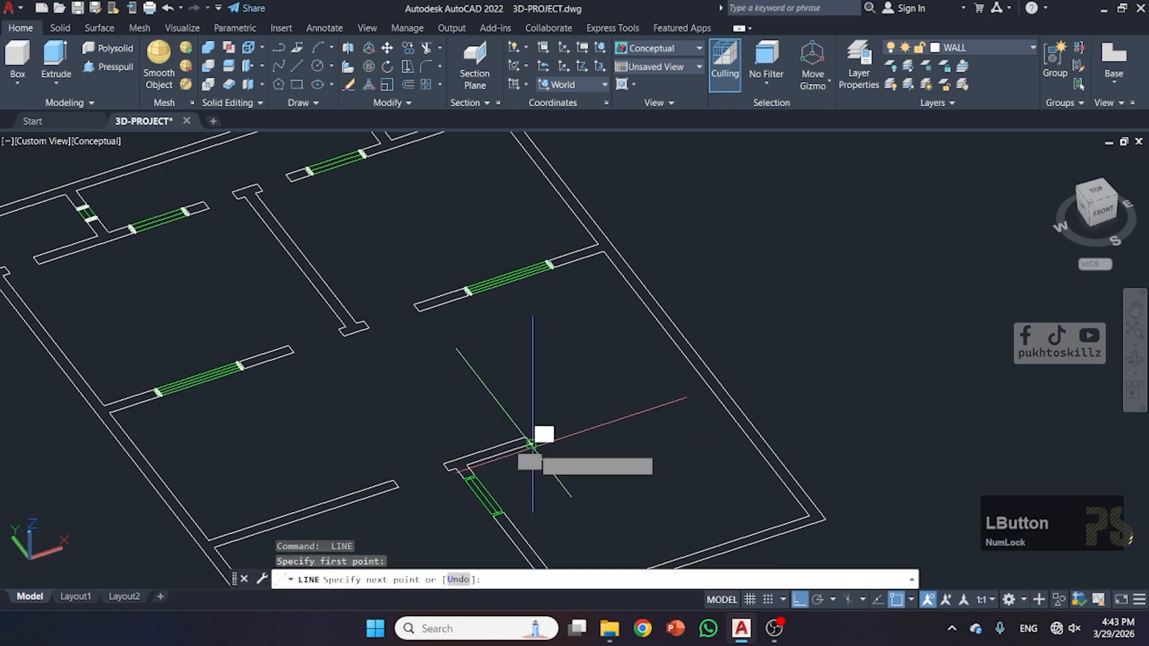
pyautogui.click(718, 385)
pyautogui.press('space')
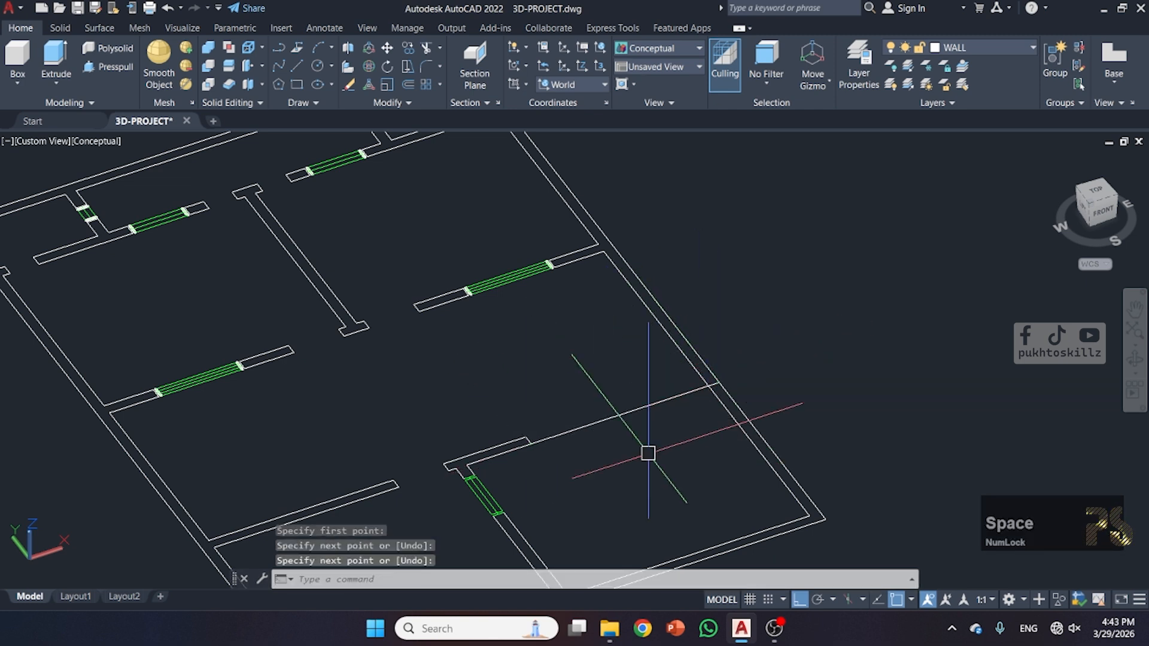
# - Trim the part of the new line that crosses the room, keeping only the piece across the side wall's thickness
pyautogui.write('tr')
pyautogui.press('space')
pyautogui.click(654, 449)
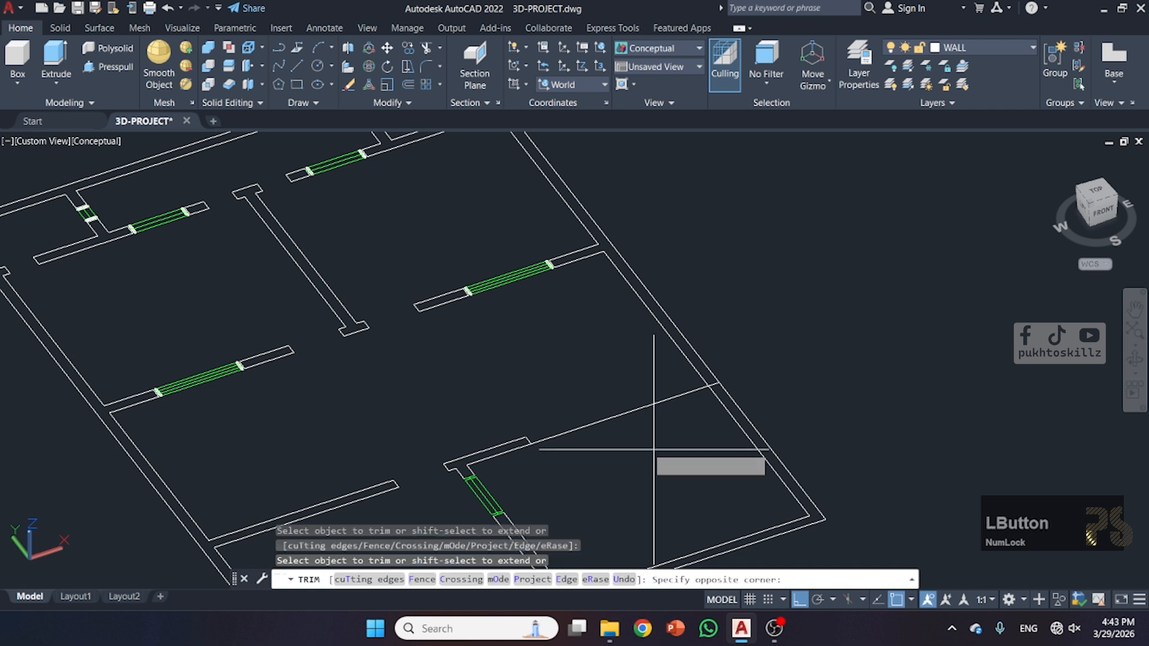
pyautogui.click(576, 376)
pyautogui.press('space')
# - Create a boundary polyline from an internal point picked inside the connected outer wall
pyautogui.scroll(-1, 701, 382)
pyautogui.moveTo(707, 372); pyautogui.dragTo(714, 248, button='middle')
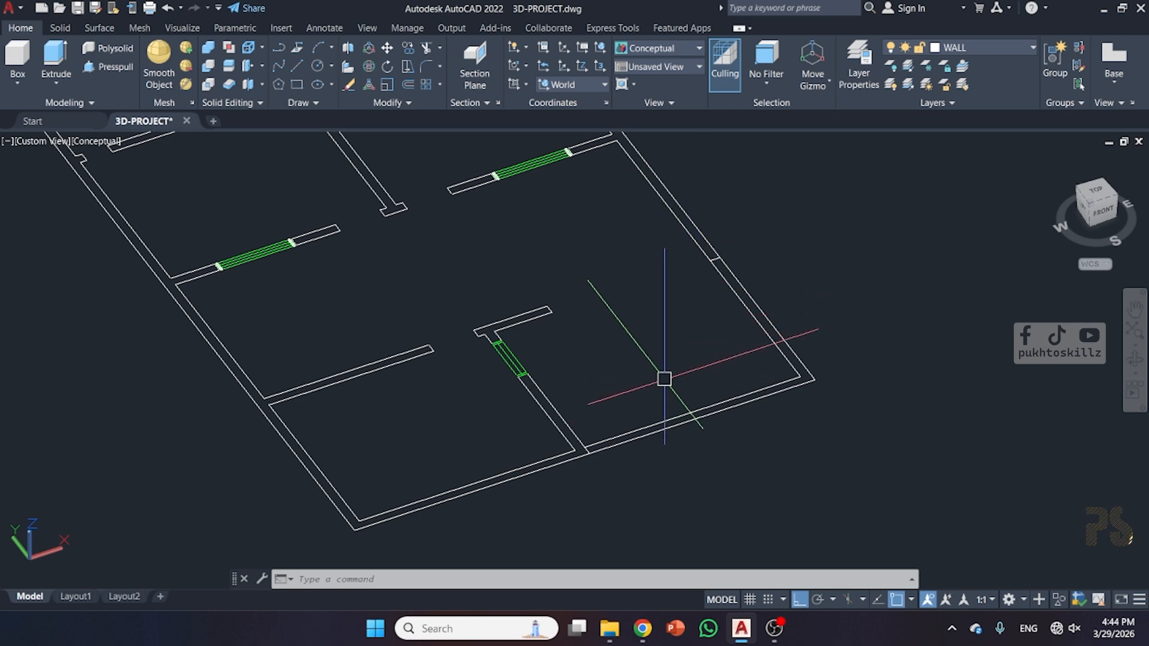
pyautogui.middleClick(664, 378)
pyautogui.write('bo')
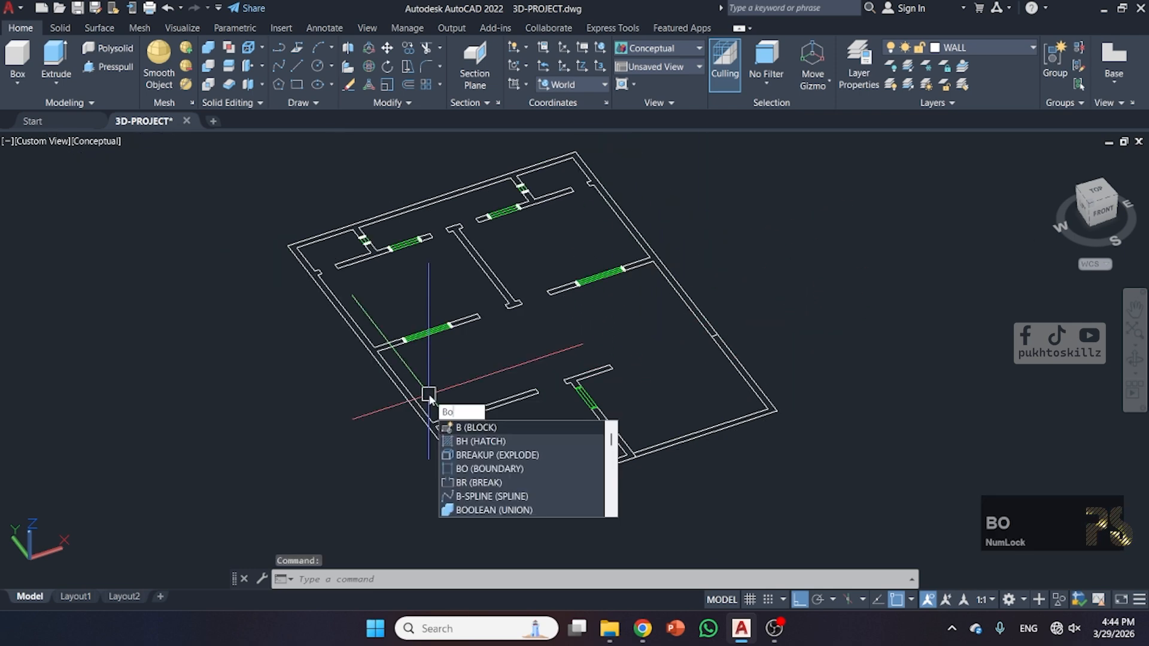
pyautogui.press('space')
pyautogui.press('space')
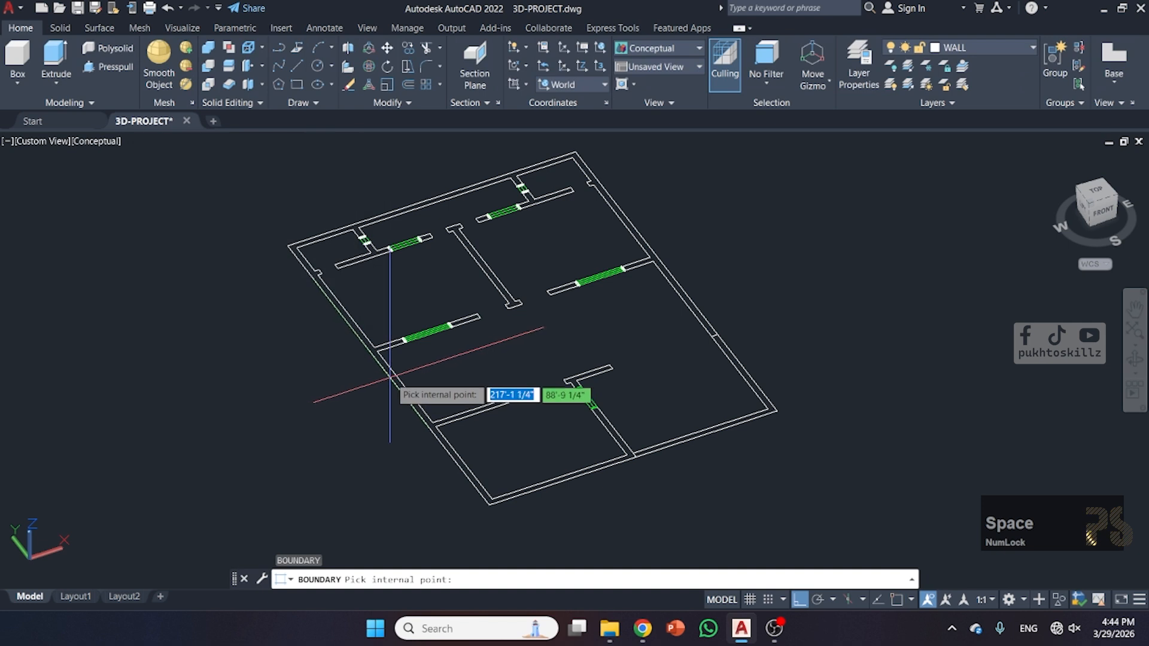
pyautogui.click(391, 372)
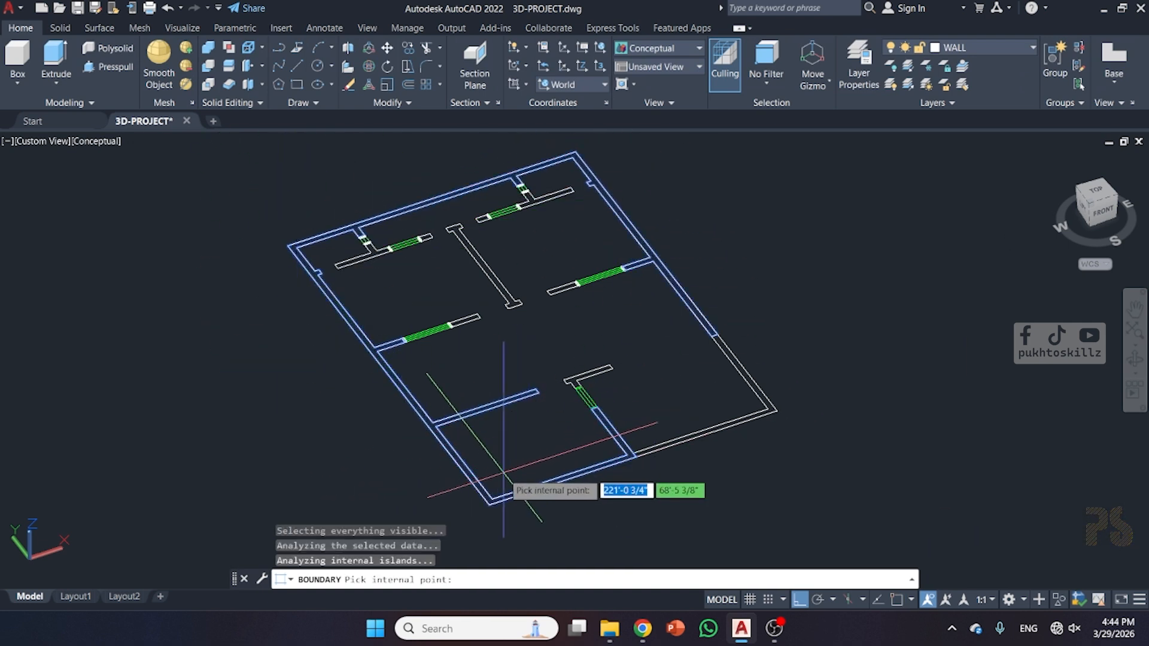
pyautogui.press('space')
pyautogui.write('ext')
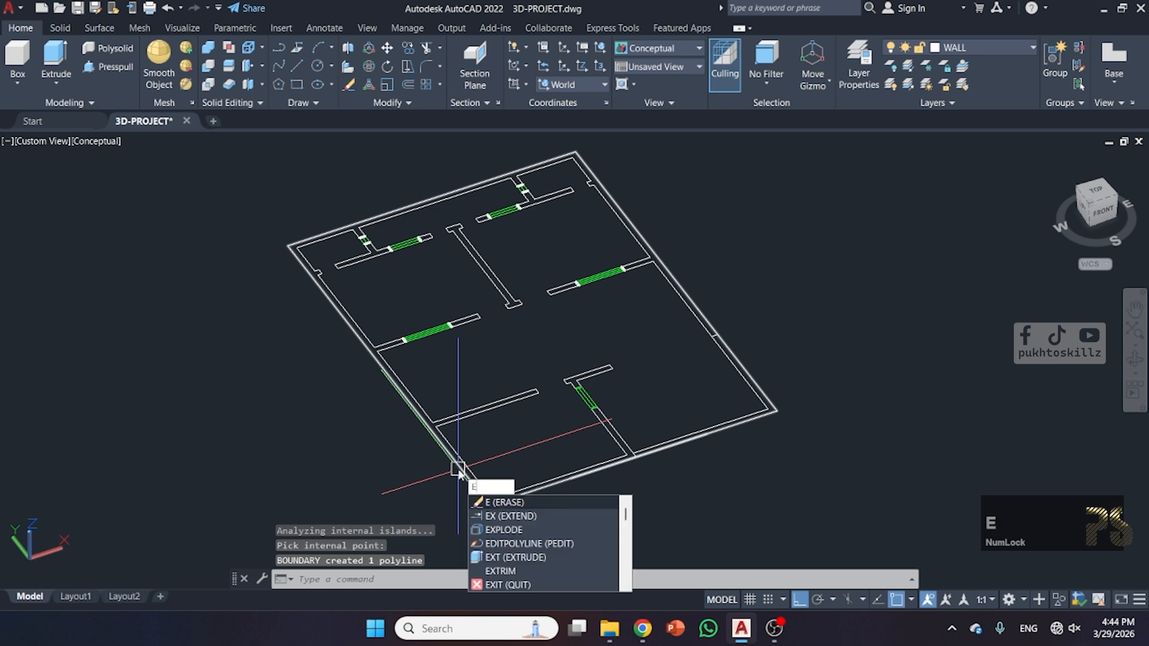
pyautogui.press('space')
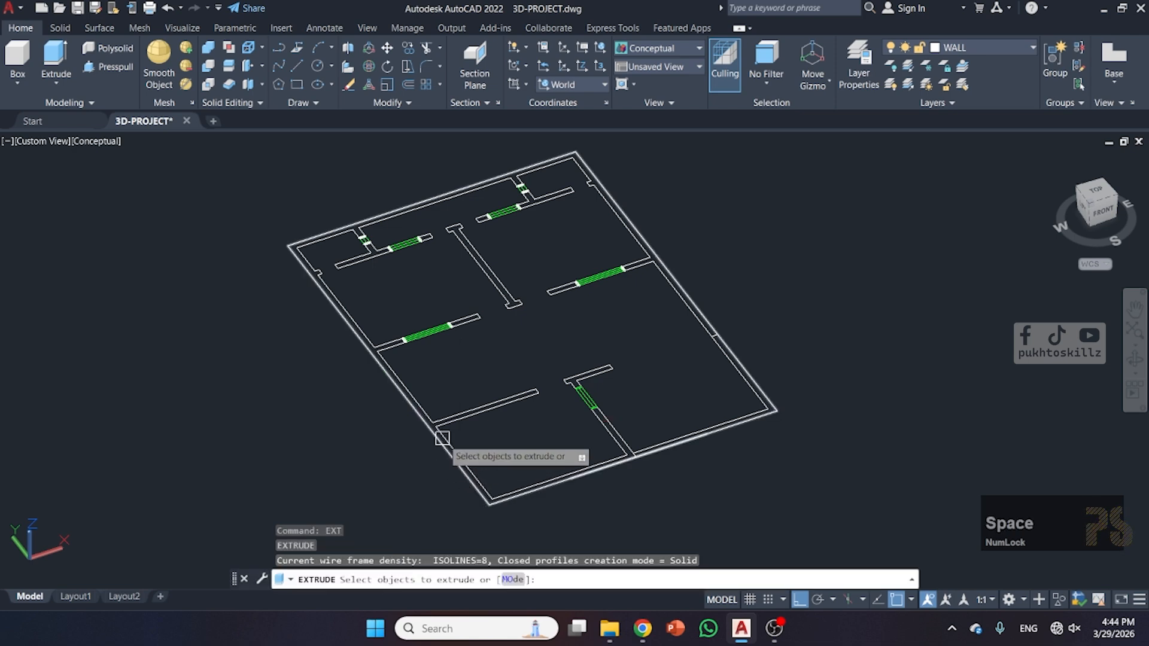
pyautogui.scroll(5, 441, 439)
pyautogui.press('Escape')
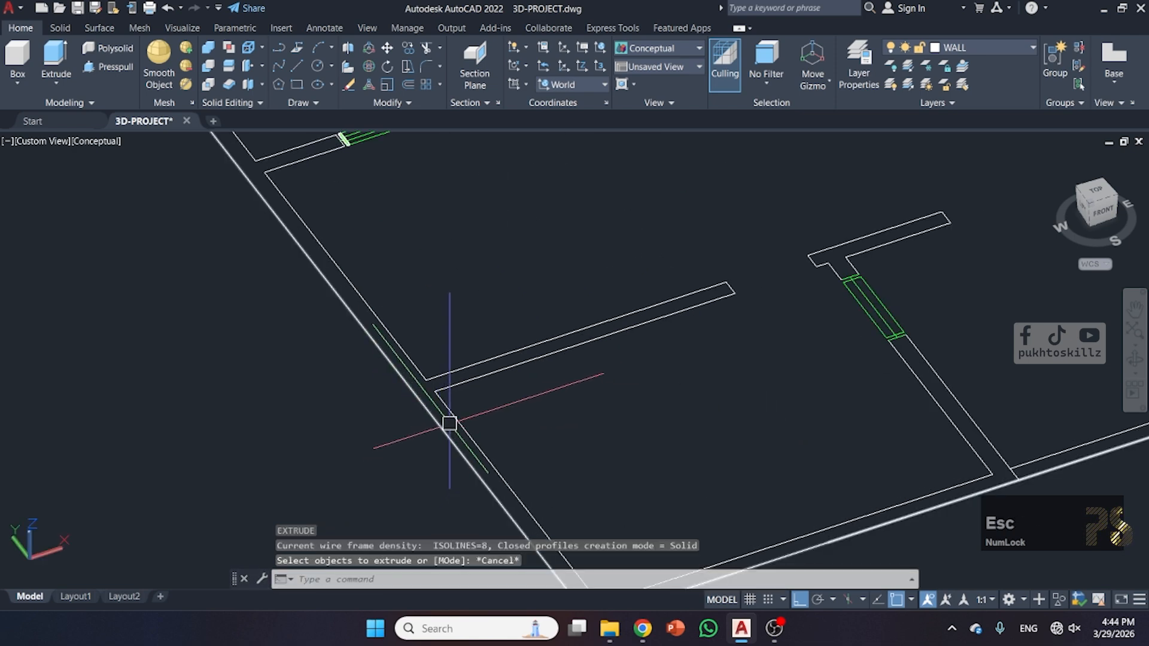
# - Delete the thick outline that runs around the outer face of the plan's exterior walls
pyautogui.click(450, 418)
pyautogui.press('Delete')
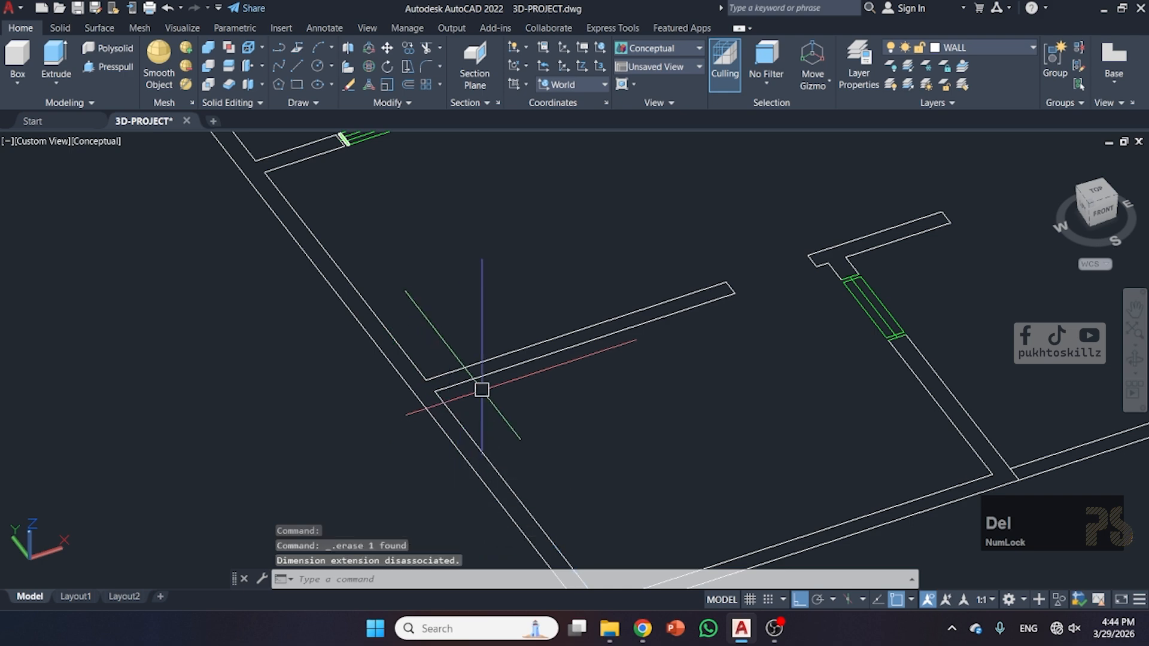
# - Check that the connected outer wall outline selects as one continuous boundary polyline, and clear the selection
pyautogui.scroll(-3, 479, 403)
pyautogui.click(479, 407)
pyautogui.press('Escape')
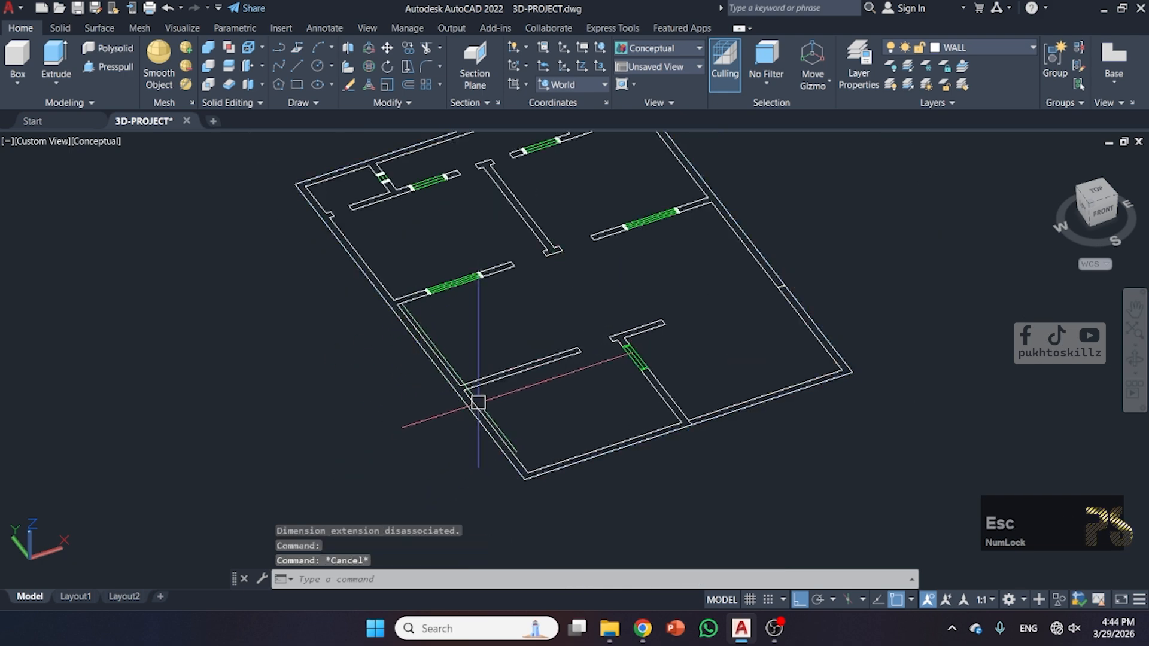
pyautogui.click(476, 404)
pyautogui.scroll(2, 447, 420)
pyautogui.click(465, 402)
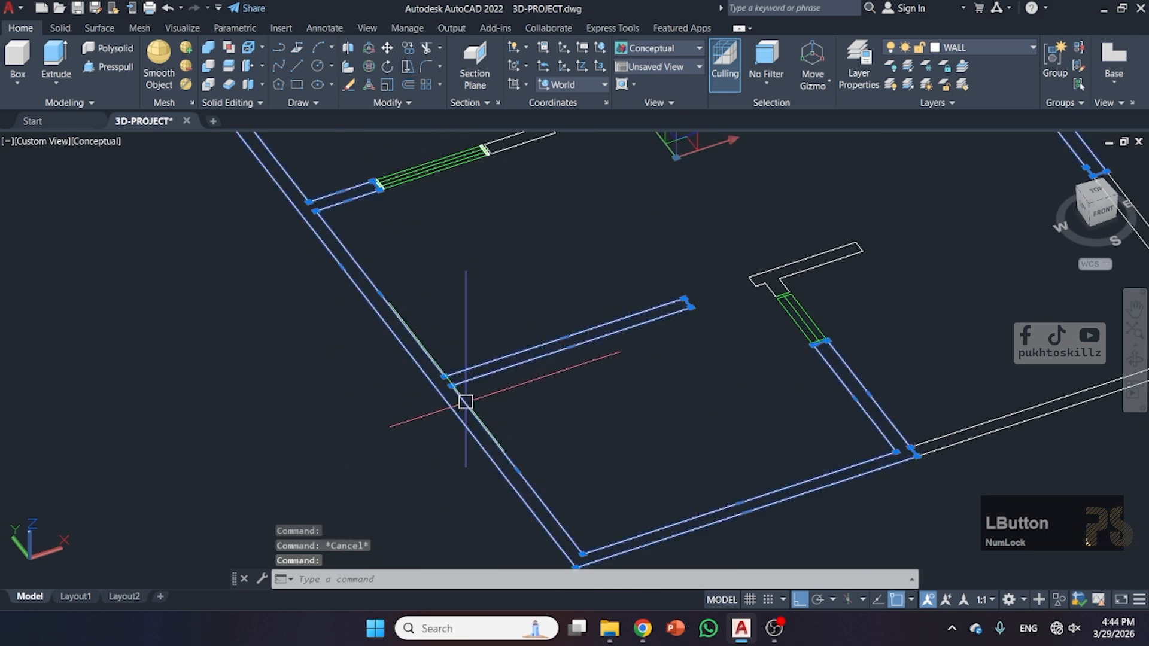
pyautogui.scroll(-3, 395, 460)
pyautogui.press('Escape')
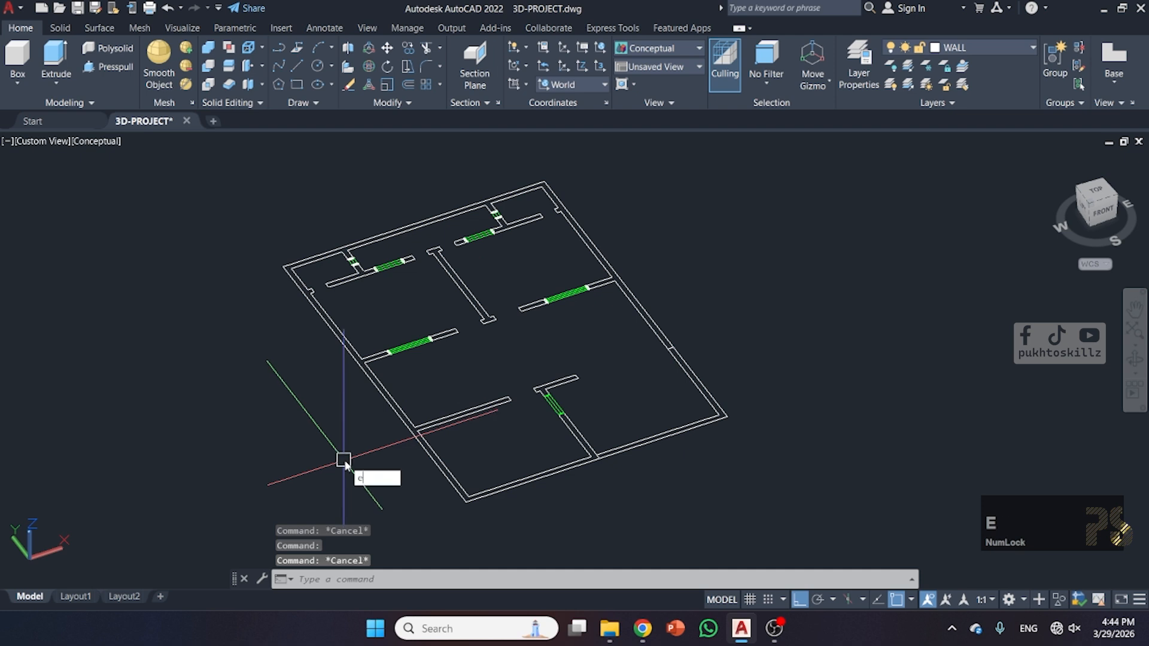
# - Extrude the connected outer wall's boundary polyline to a height of 11'
pyautogui.press('space')
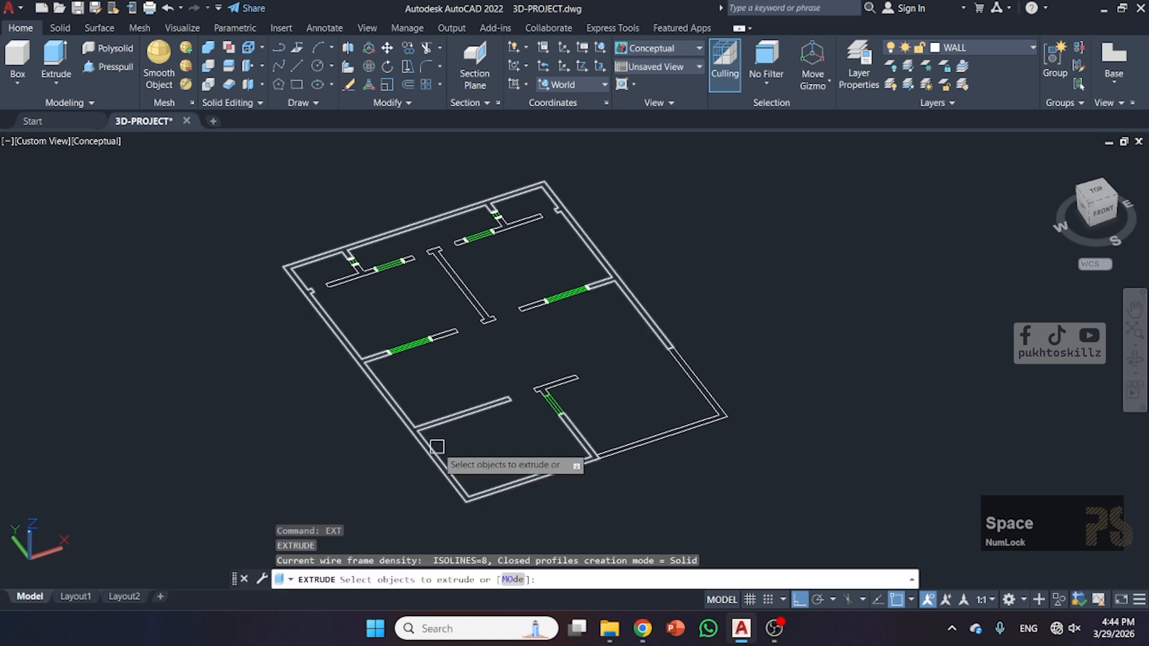
pyautogui.click(428, 454)
pyautogui.press('space')
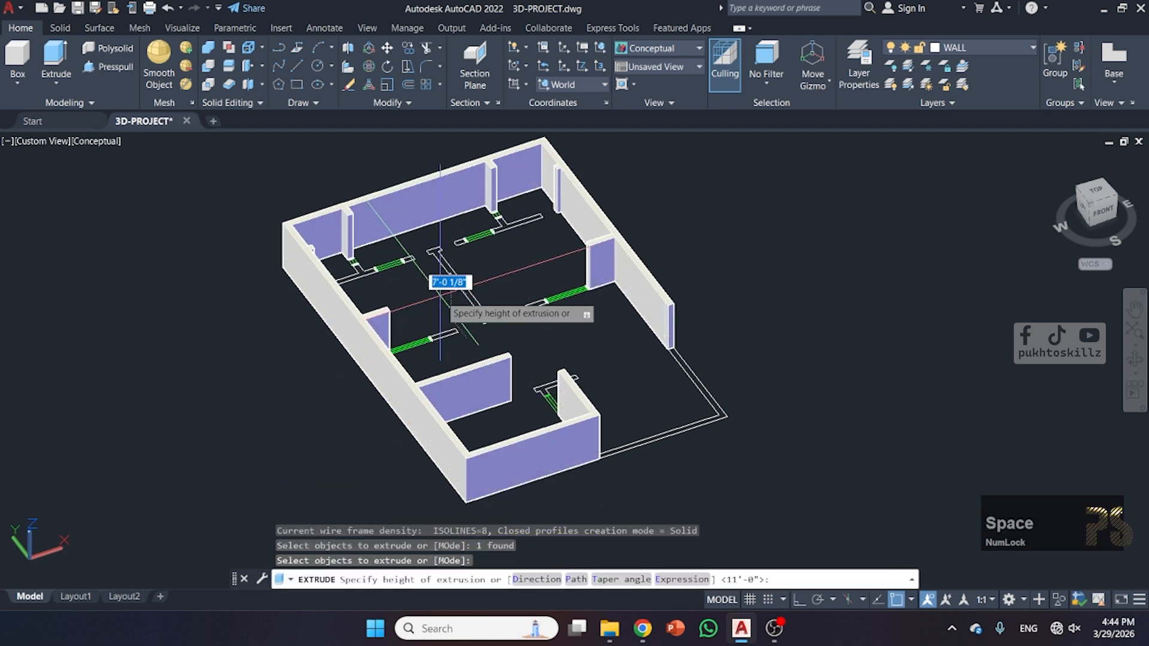
pyautogui.press('Return')
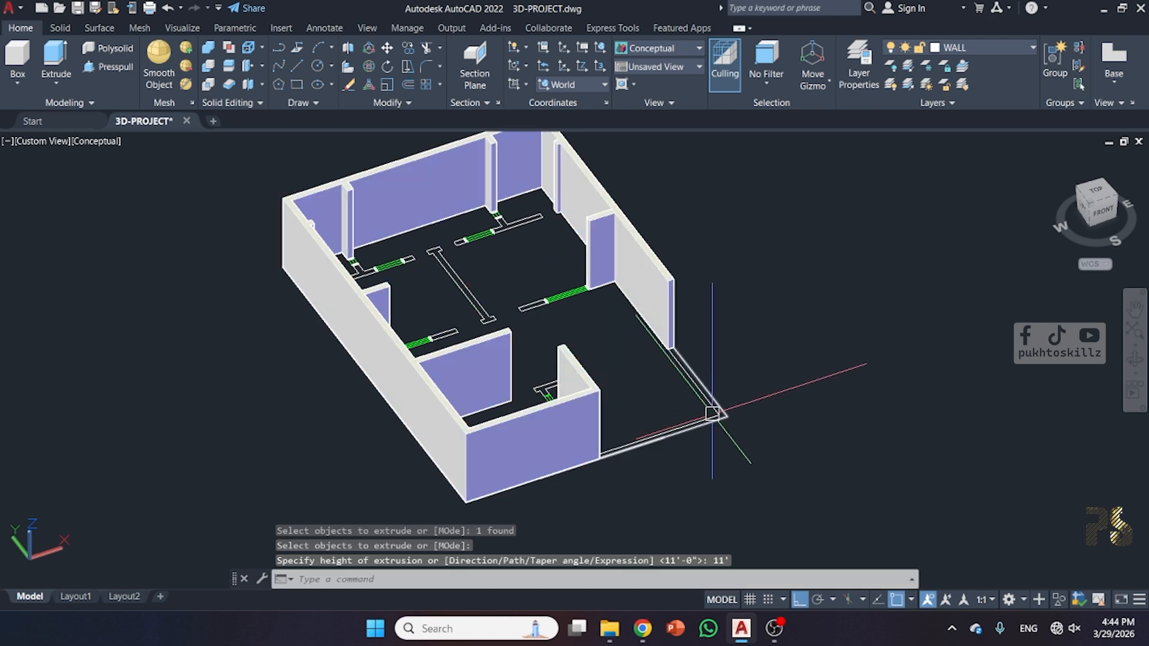
# - Turn off the WINDOWS layer so that only the wall geometry is displayed
pyautogui.scroll(3, 457, 221)
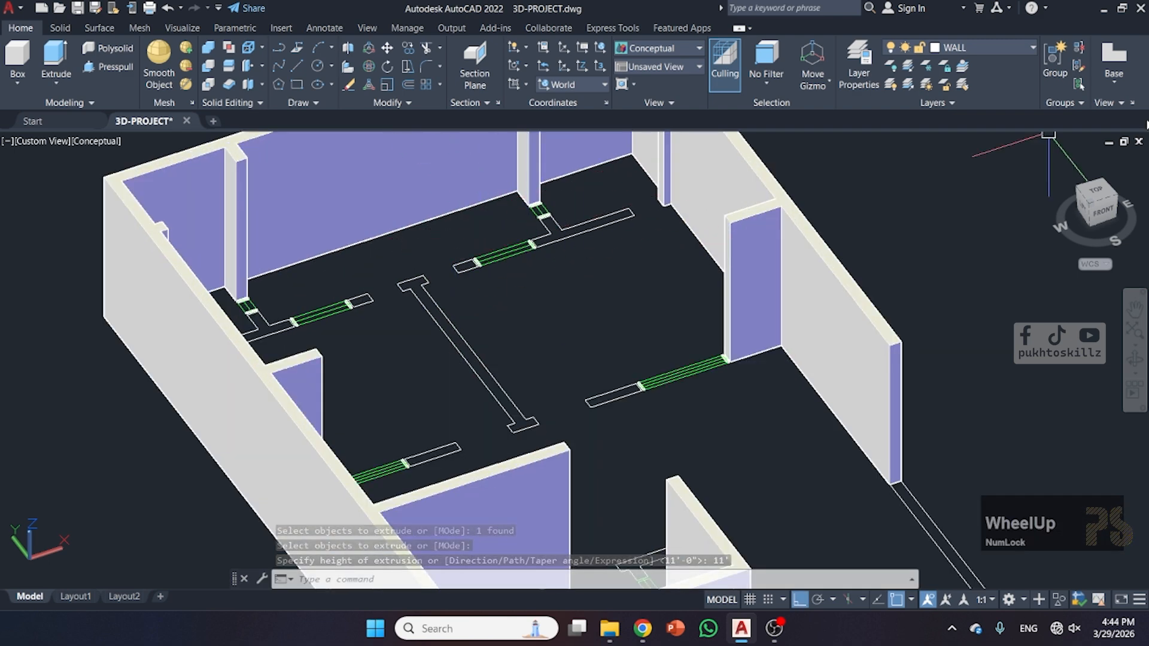
pyautogui.click(989, 51)
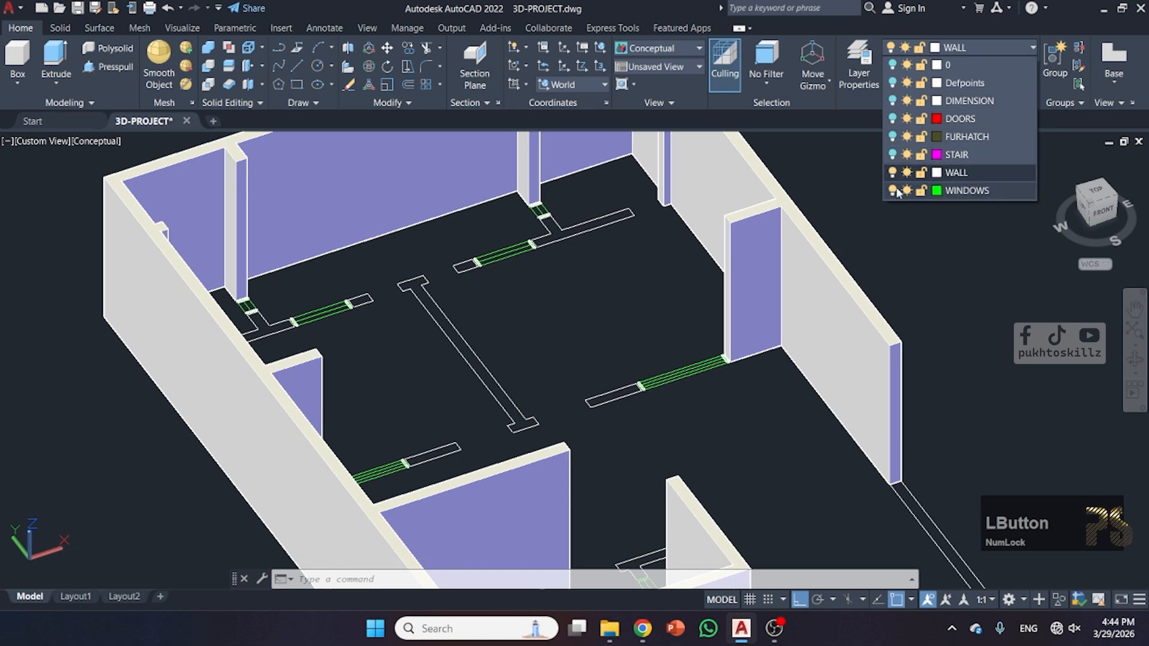
pyautogui.click(892, 191)
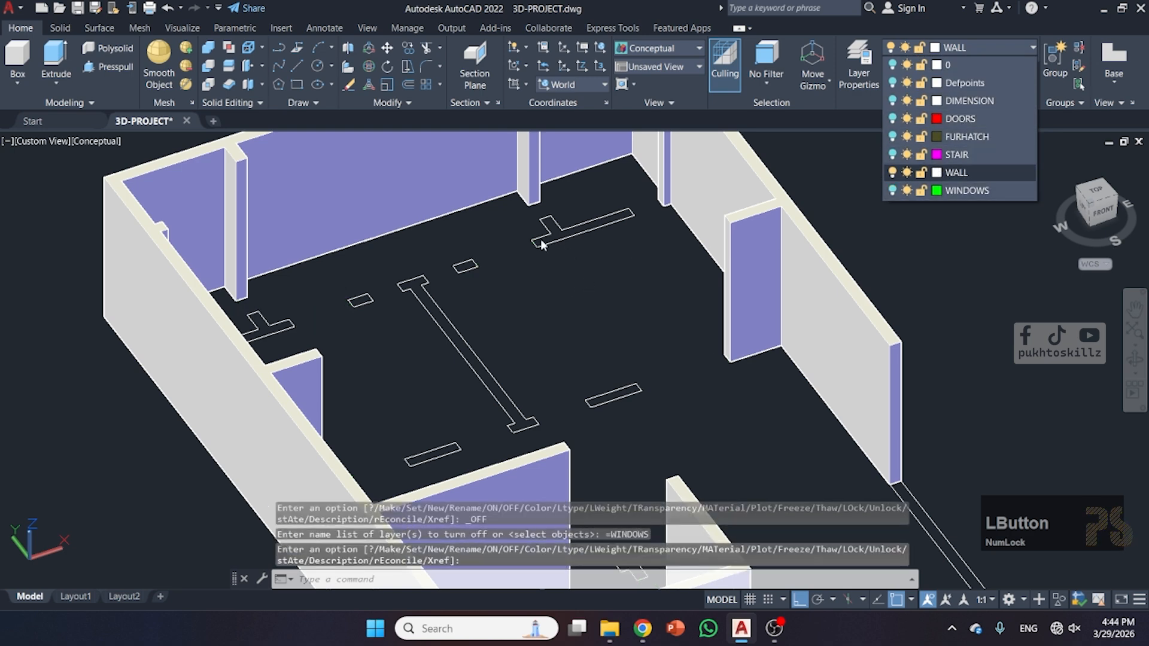
# - Presspull the T-shaped wall outline in the rear east part of the plan to a height of 11'
pyautogui.scroll(2, 529, 277)
pyautogui.moveTo(510, 282); pyautogui.dragTo(672, 299, button='middle')
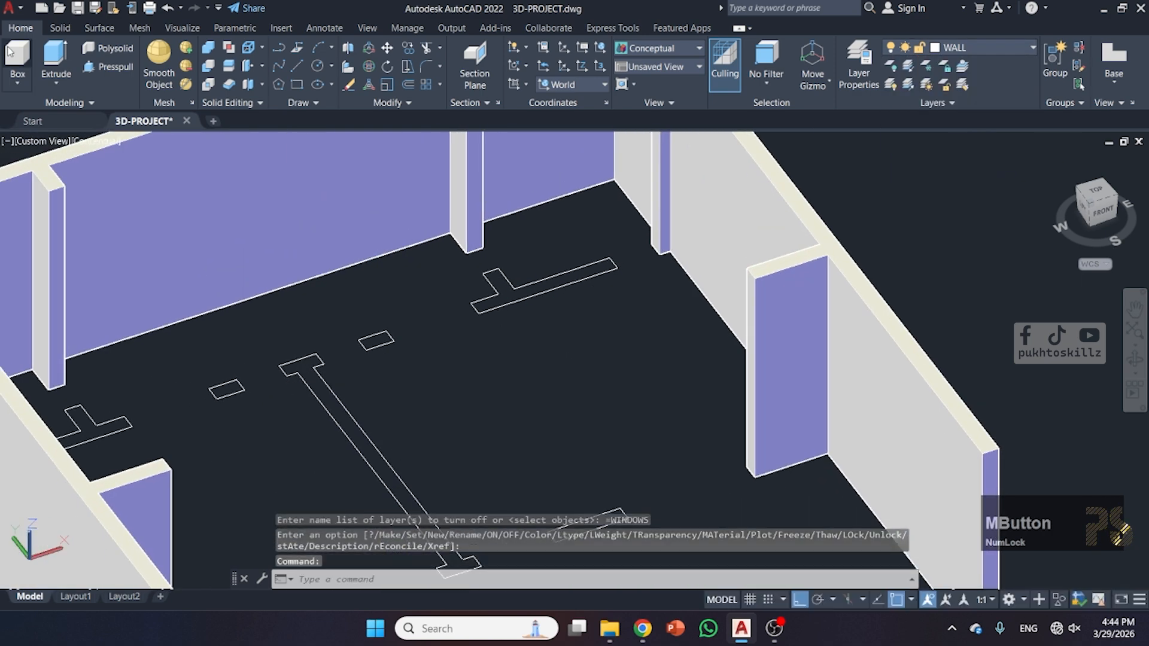
pyautogui.click(102, 70)
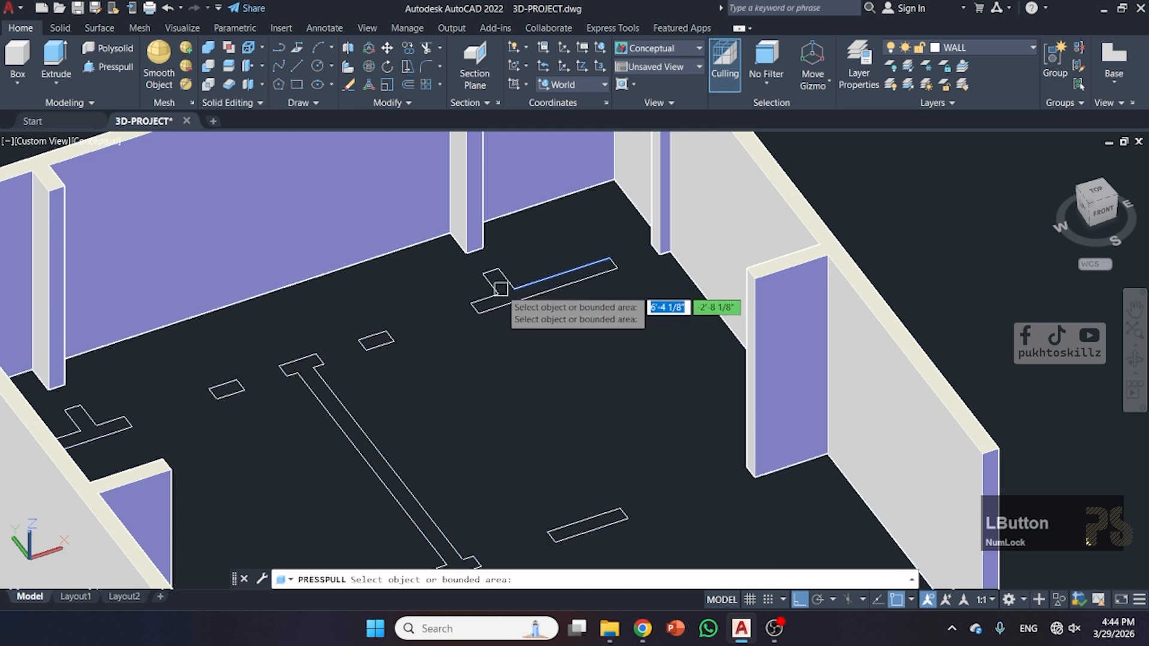
pyautogui.scroll(2, 505, 295)
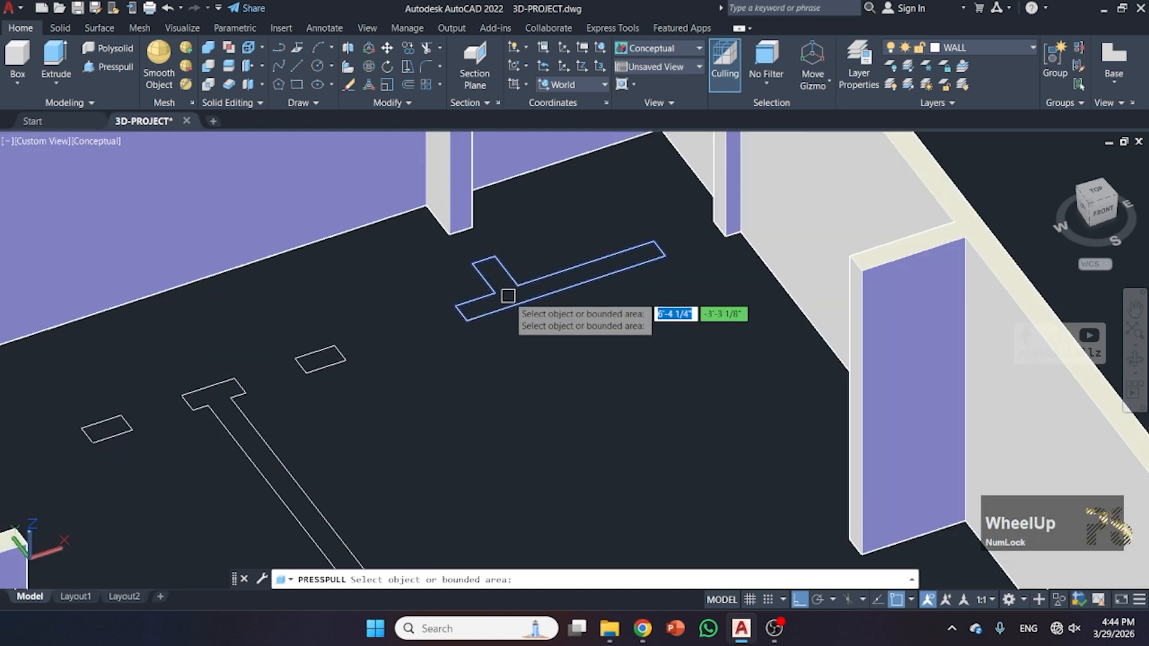
pyautogui.click(507, 304)
pyautogui.write('11')
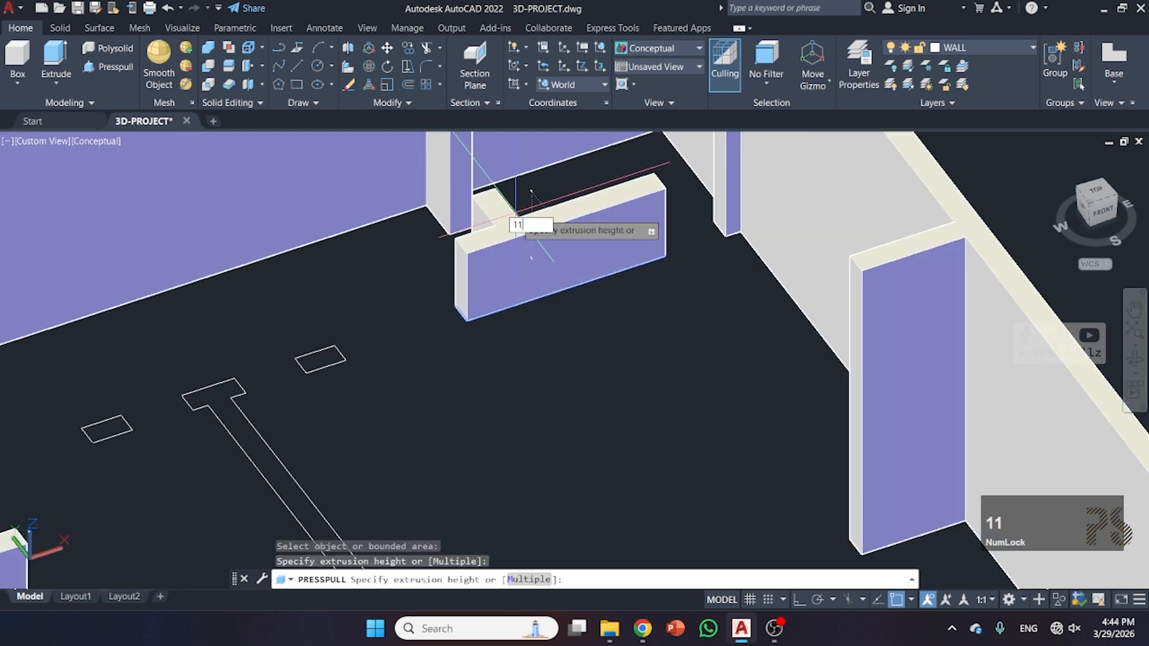
pyautogui.write("'")
pyautogui.press('Return')
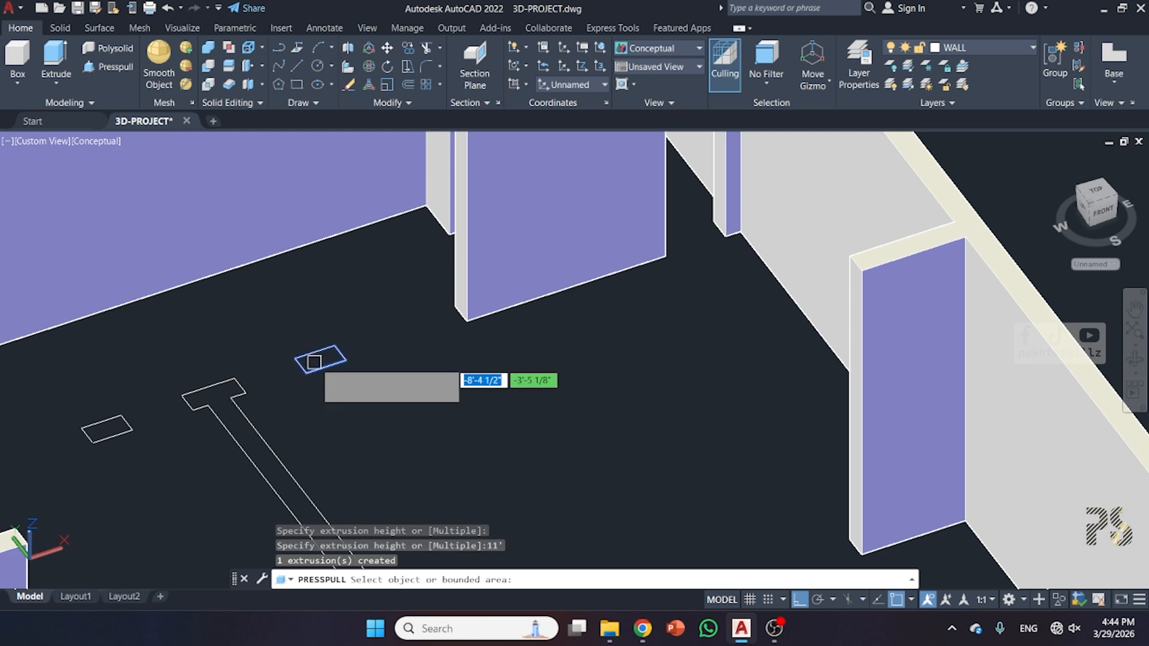
# - Presspull the small rectangular outline between the T-shaped wall and the I-shaped middle wall to a height of 11'
pyautogui.click(315, 362)
pyautogui.press('space')
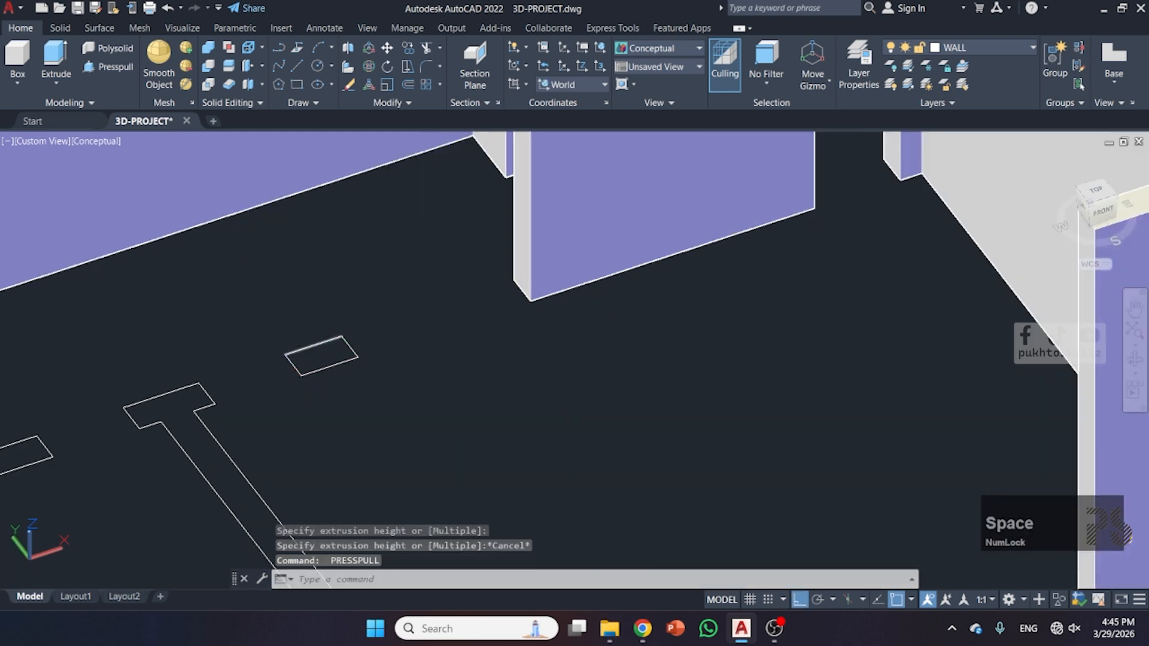
pyautogui.click(316, 354)
pyautogui.write("11'")
pyautogui.press('Return')
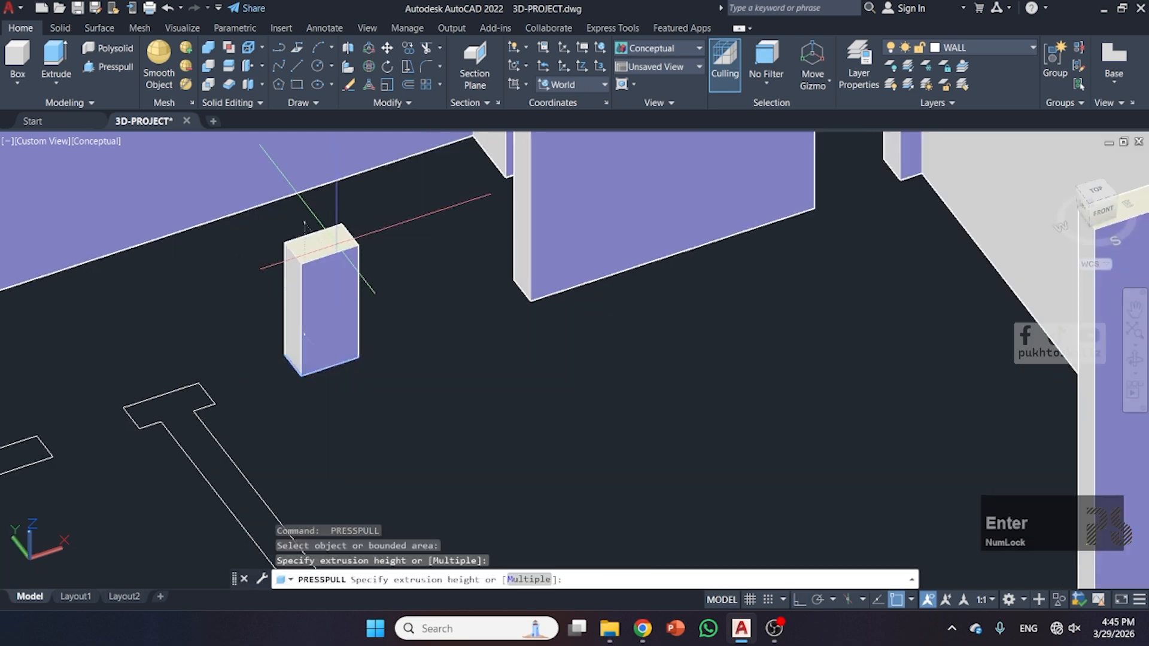
pyautogui.scroll(-3, 495, 341)
pyautogui.press('Escape')
pyautogui.scroll(-2, 495, 341)
pyautogui.scroll(2, 497, 341)
# - Mirror the small extruded pillar across the midpoint of the I-shaped middle wall's rear end, keeping the original
pyautogui.click(508, 330)
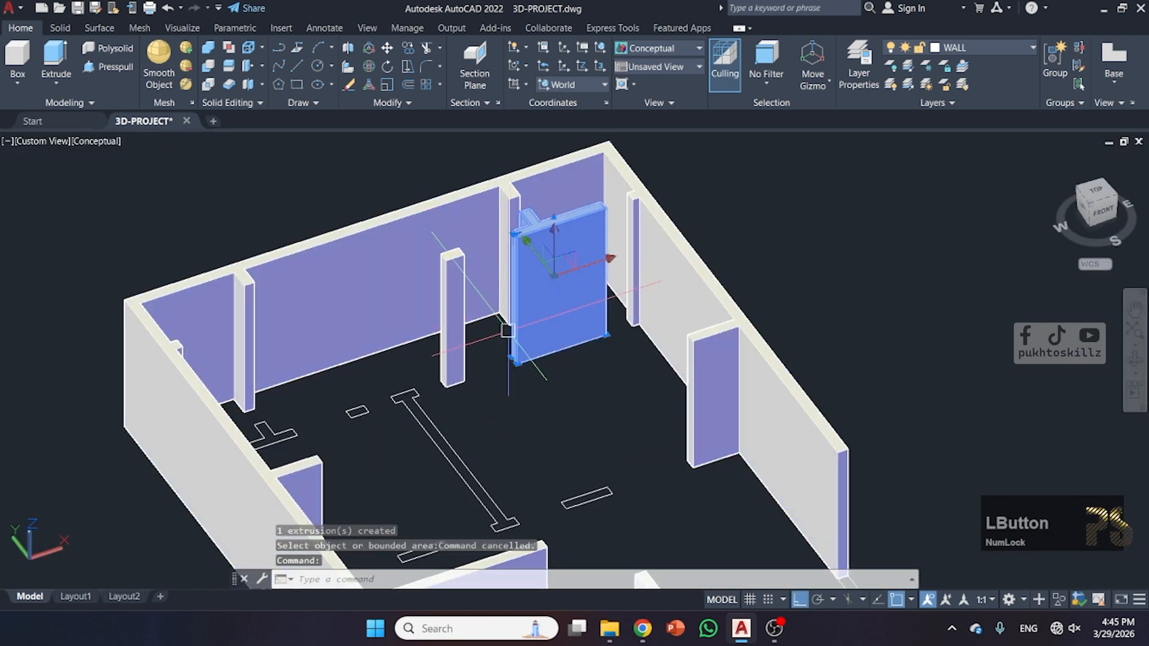
pyautogui.press('Escape')
pyautogui.click(448, 351)
pyautogui.scroll(3, 410, 407)
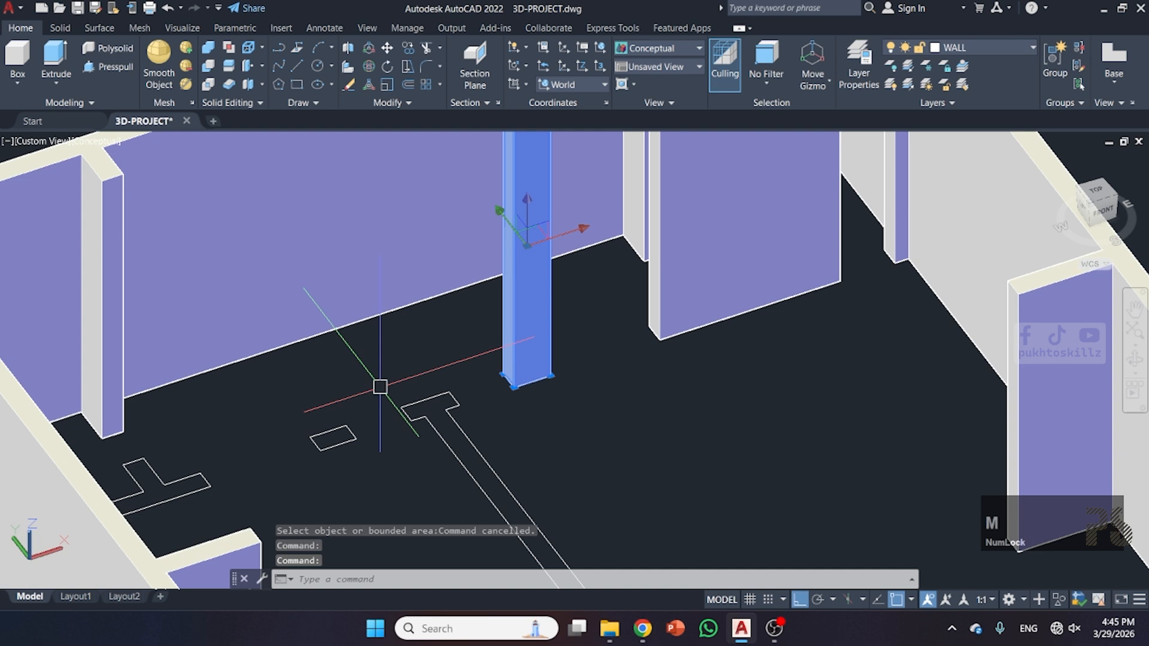
pyautogui.write('mi')
pyautogui.press('space')
pyautogui.click(386, 395)
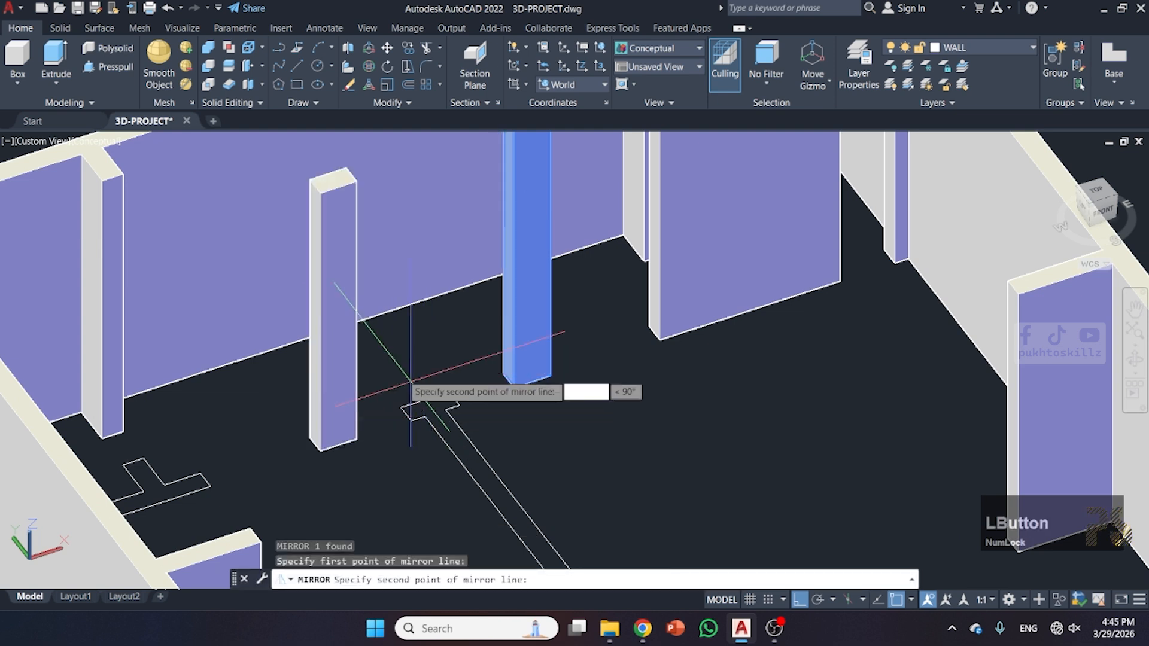
pyautogui.click(395, 364)
pyautogui.press('Return')
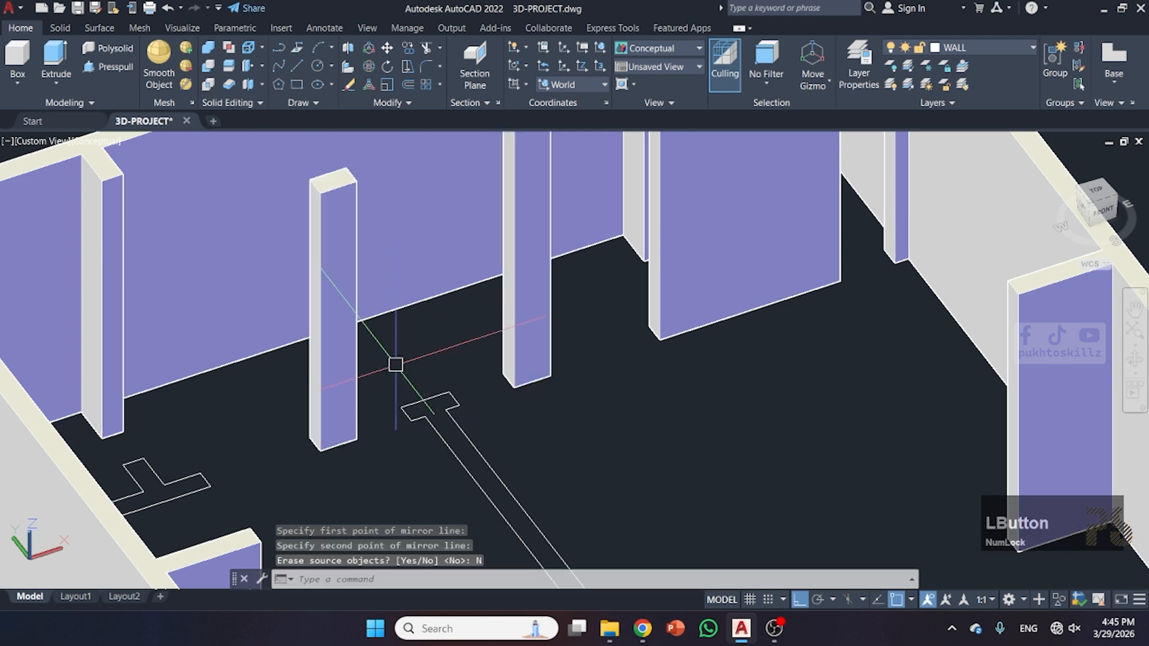
# - Mirror the extruded T-shaped wall across the midpoint of the I-shaped middle wall's rear end, keeping the original
pyautogui.click(663, 327)
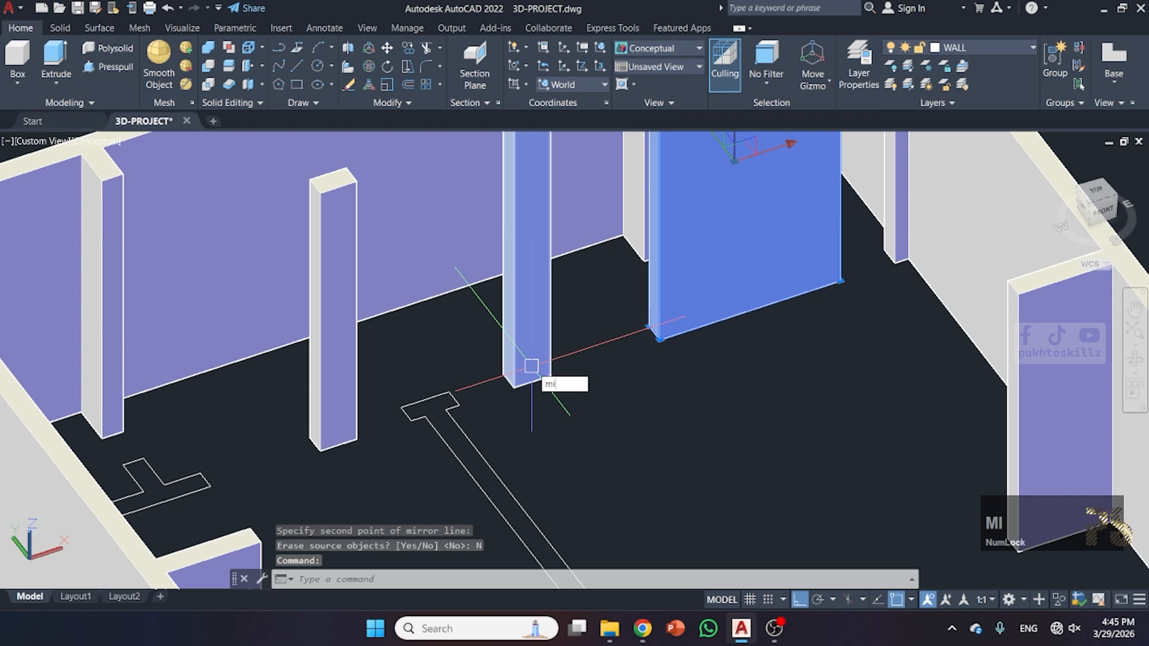
pyautogui.write('mi')
pyautogui.press('space')
pyautogui.click(401, 398)
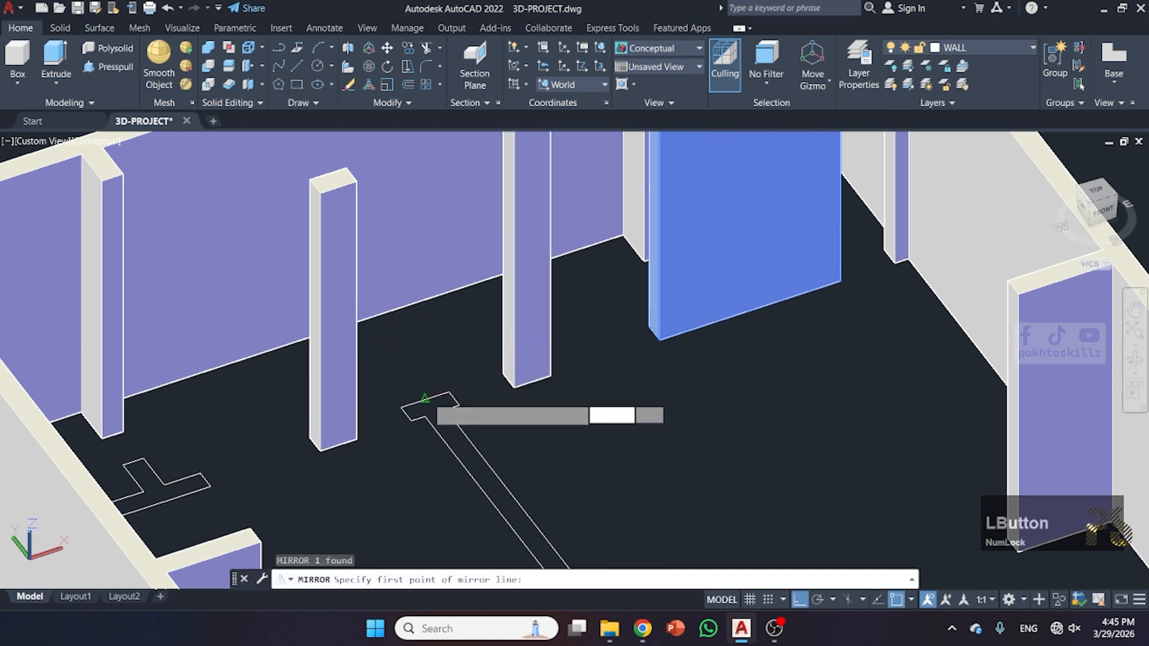
pyautogui.click(411, 375)
pyautogui.press('space')
pyautogui.scroll(-5, 411, 371)
pyautogui.keyDown('shift'); pyautogui.moveTo(411, 371); pyautogui.dragTo(286, 359, button='middle'); pyautogui.keyUp('shift')
pyautogui.scroll(4, 287, 359)
pyautogui.scroll(3, 232, 305)
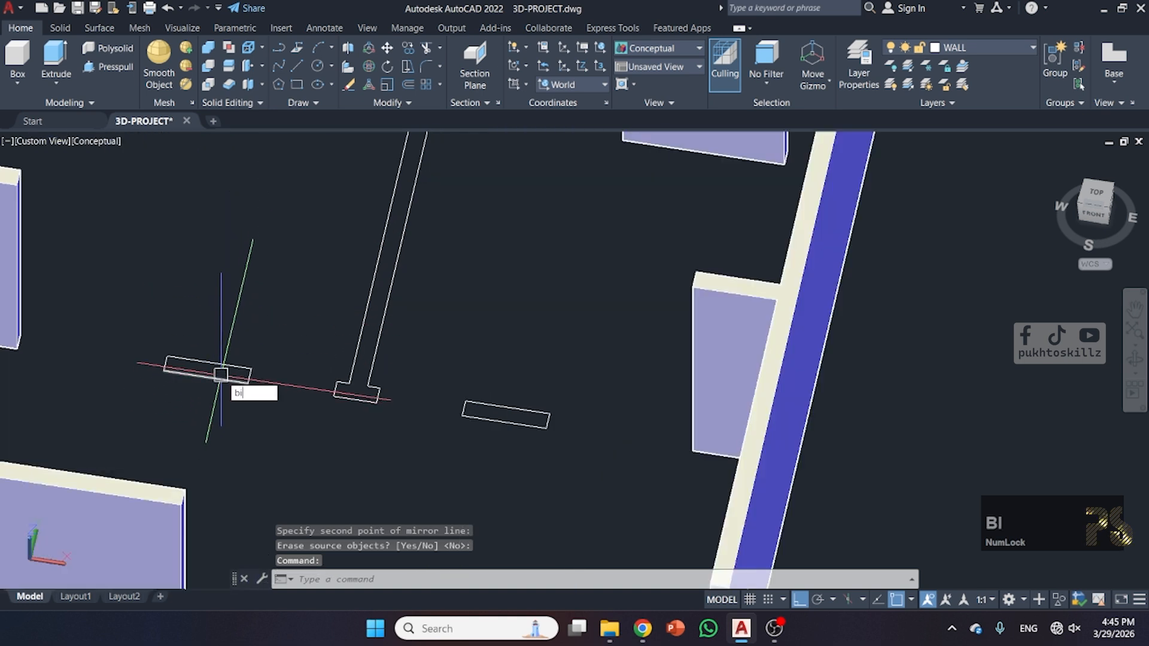
pyautogui.press('Escape')
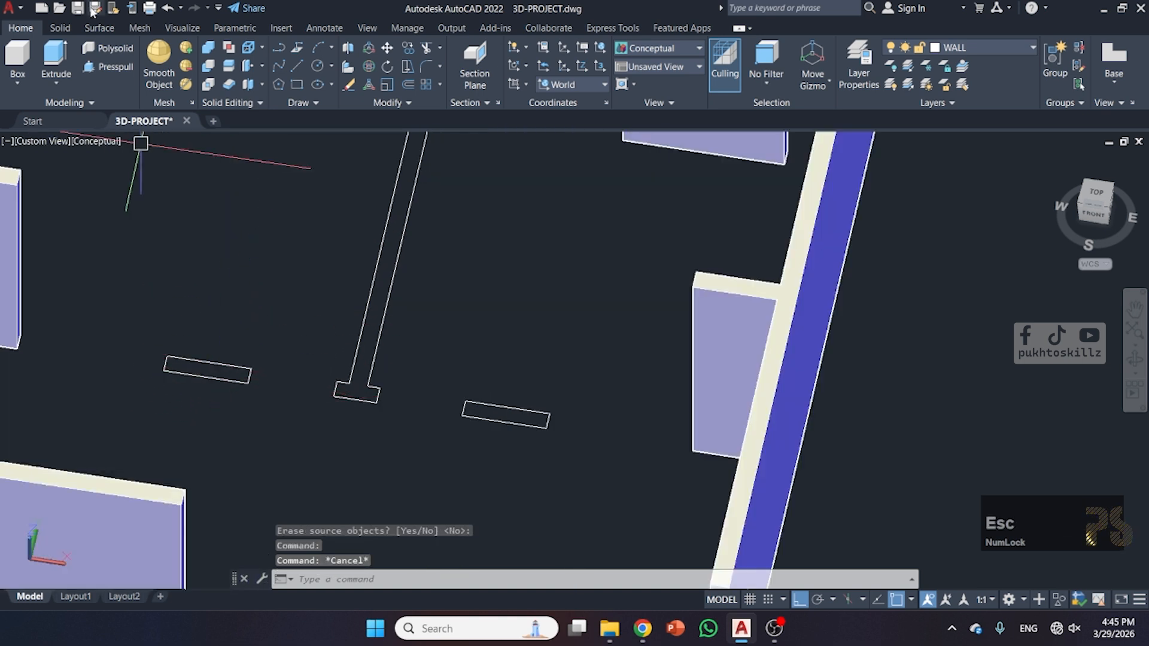
pyautogui.click(108, 67)
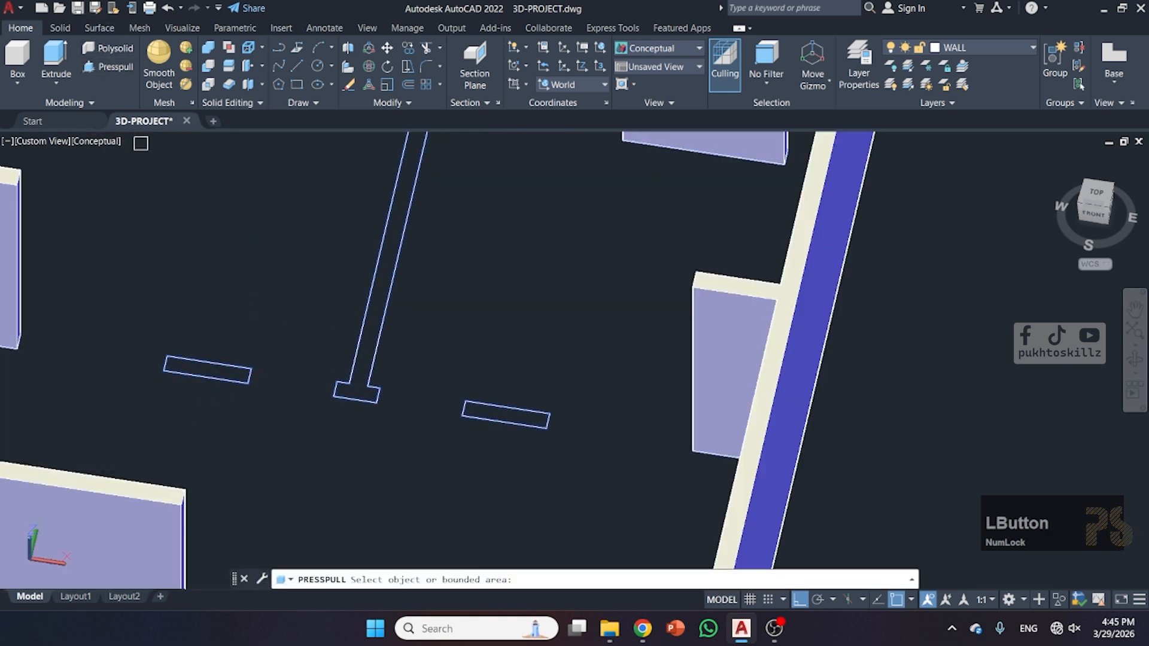
pyautogui.click(200, 369)
pyautogui.press('Escape')
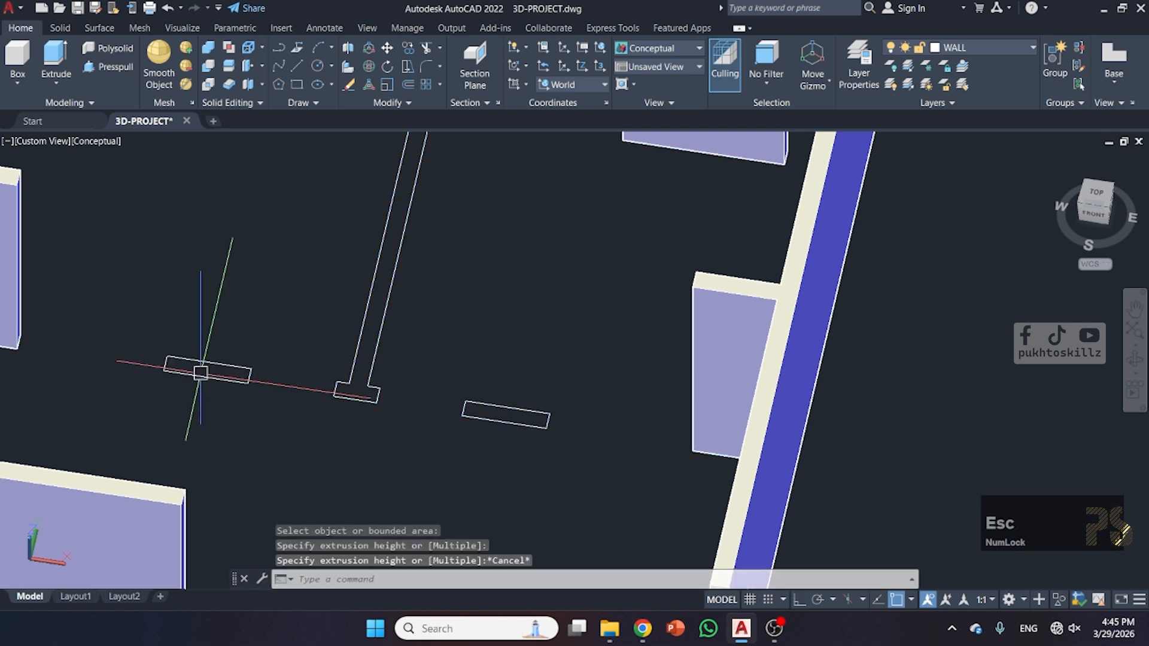
pyautogui.scroll(1, 201, 373)
pyautogui.press('Escape')
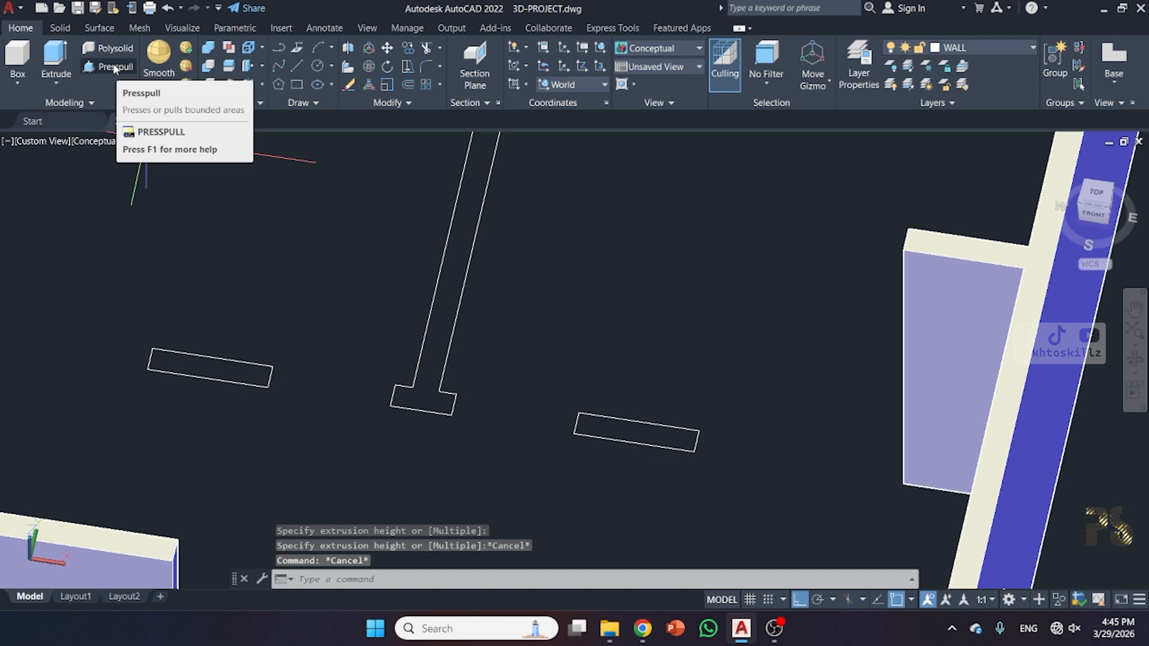
# - Presspull the short rectangular wall outline west of the I-shaped middle wall's front end to a height of 11'
pyautogui.click(114, 67)
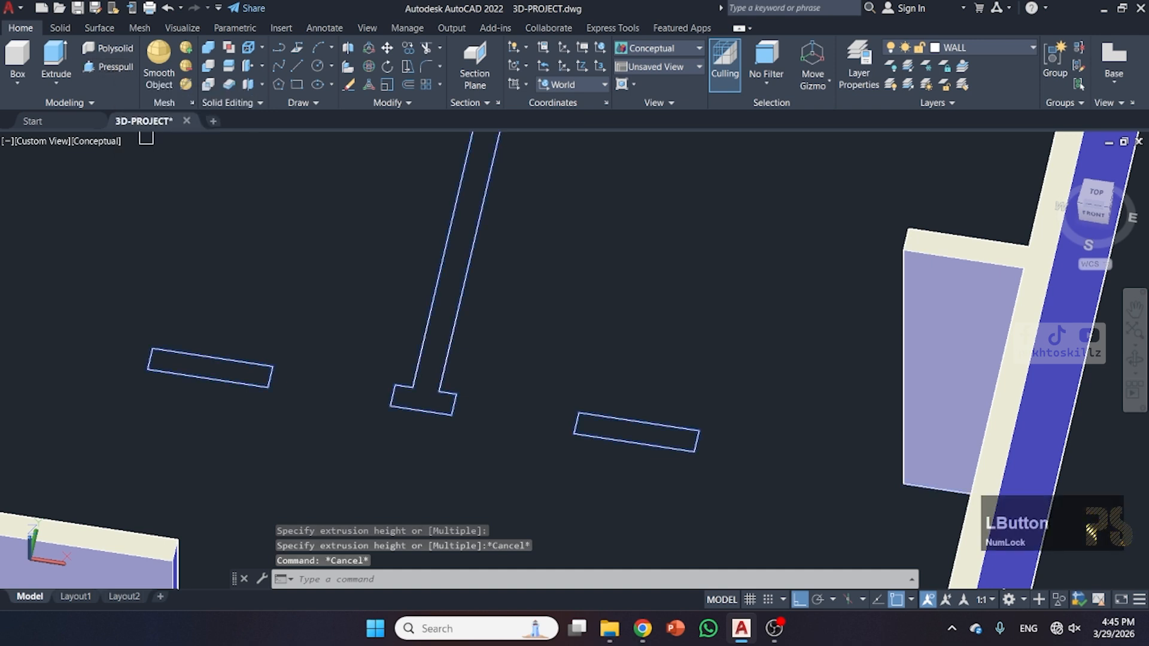
pyautogui.click(175, 359)
pyautogui.write('11')
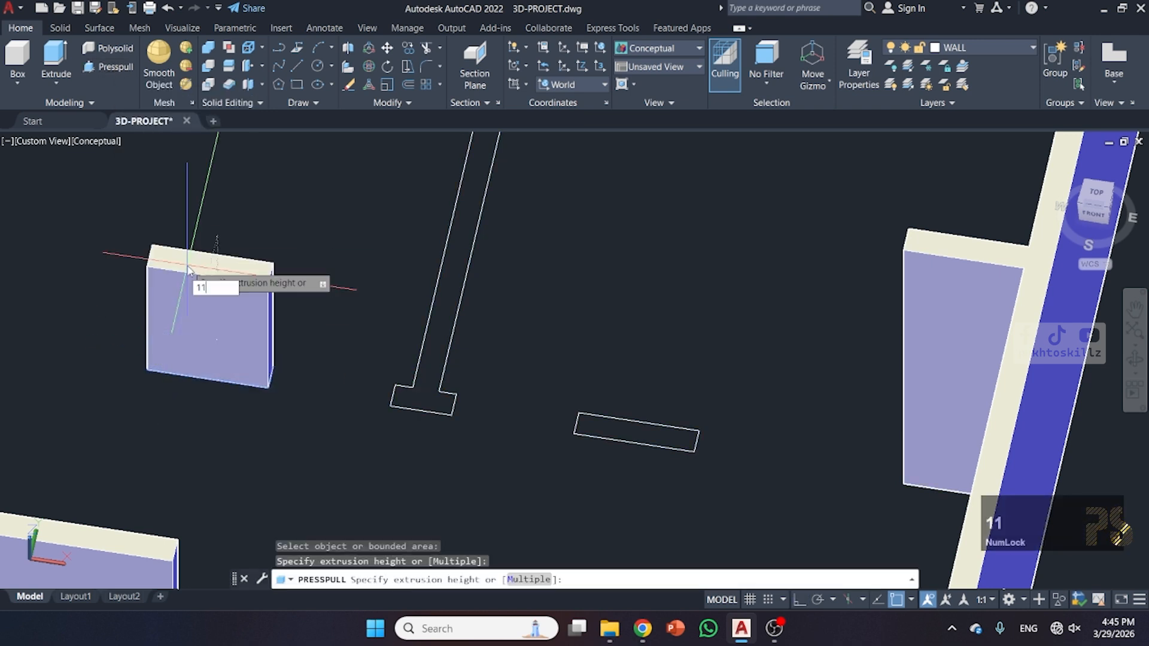
pyautogui.press('Return')
pyautogui.press('space')
# - Mirror the new short wall across the midpoint of the I-shaped middle wall's front end, keeping the original
pyautogui.click(259, 372)
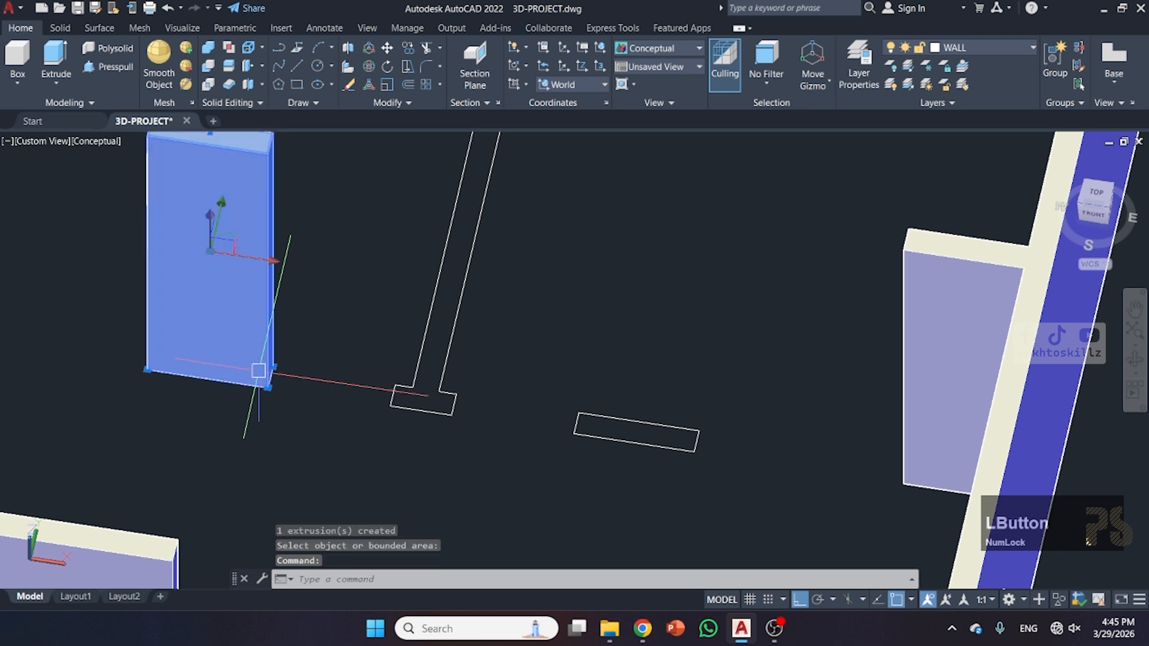
pyautogui.press('space')
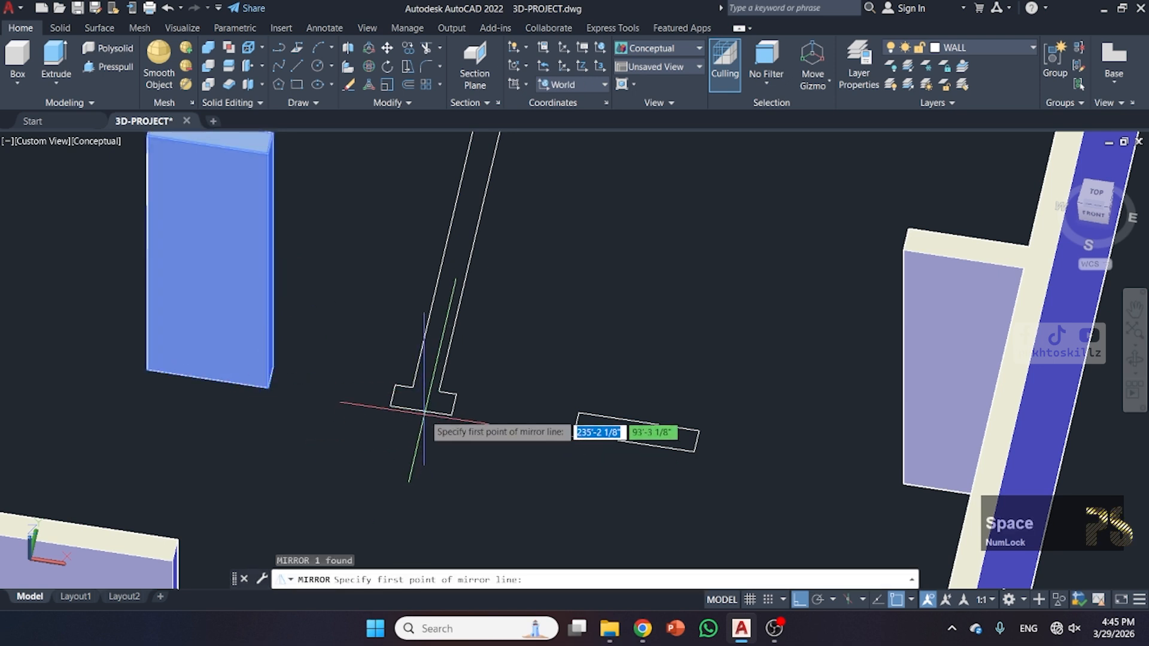
pyautogui.click(421, 412)
pyautogui.click(417, 484)
pyautogui.press('space')
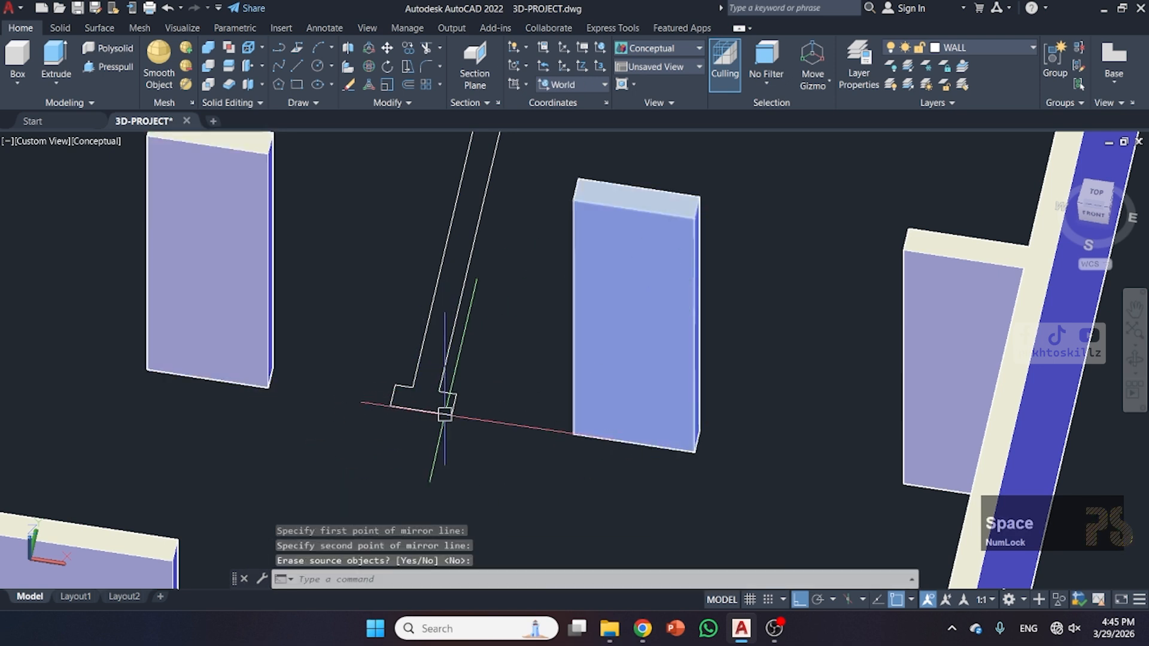
# - Presspull the I-shaped middle wall outline to a height of 11'
pyautogui.scroll(-3, 272, 441)
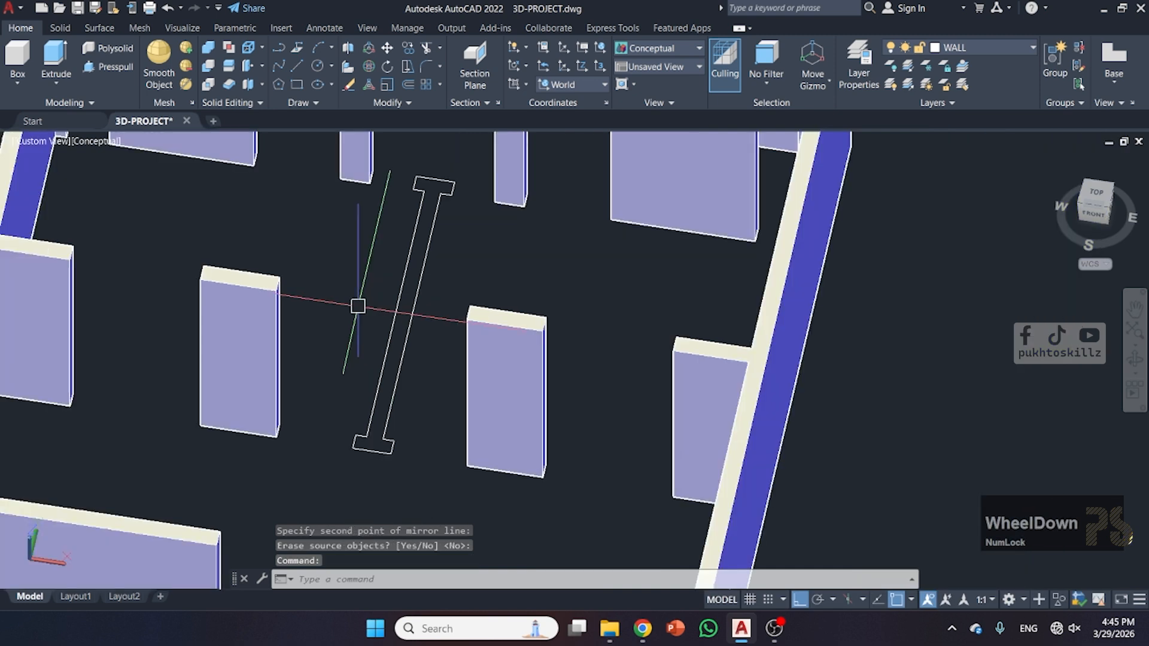
pyautogui.click(101, 67)
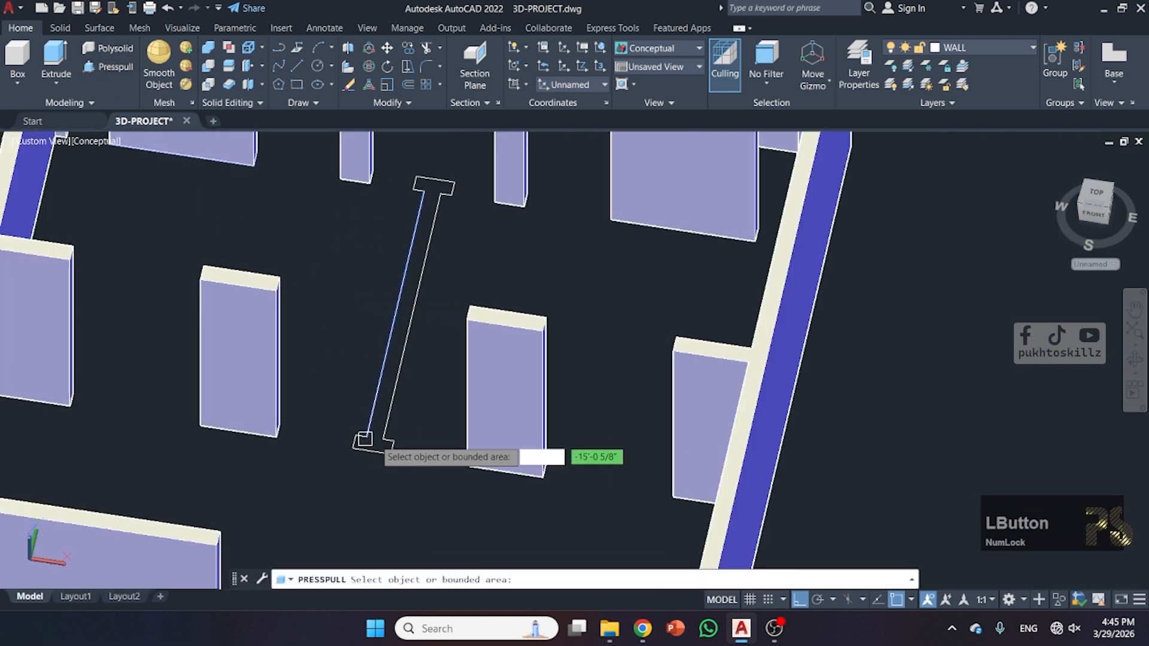
pyautogui.click(374, 441)
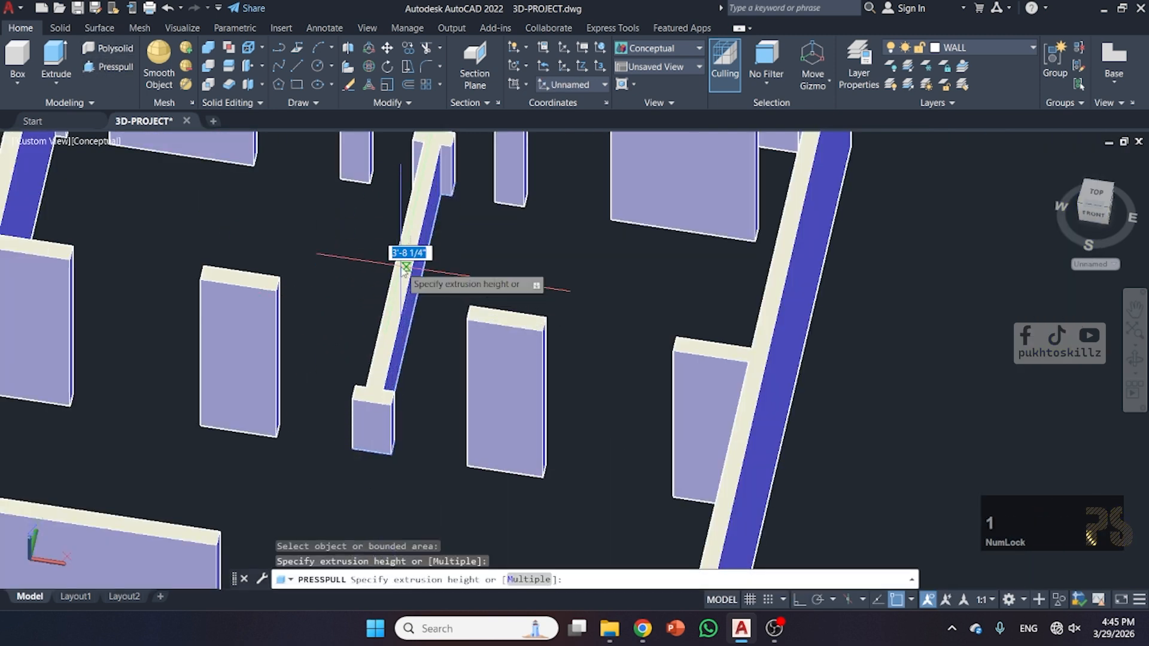
pyautogui.write("11'")
pyautogui.press('Return')
pyautogui.scroll(-3, 424, 337)
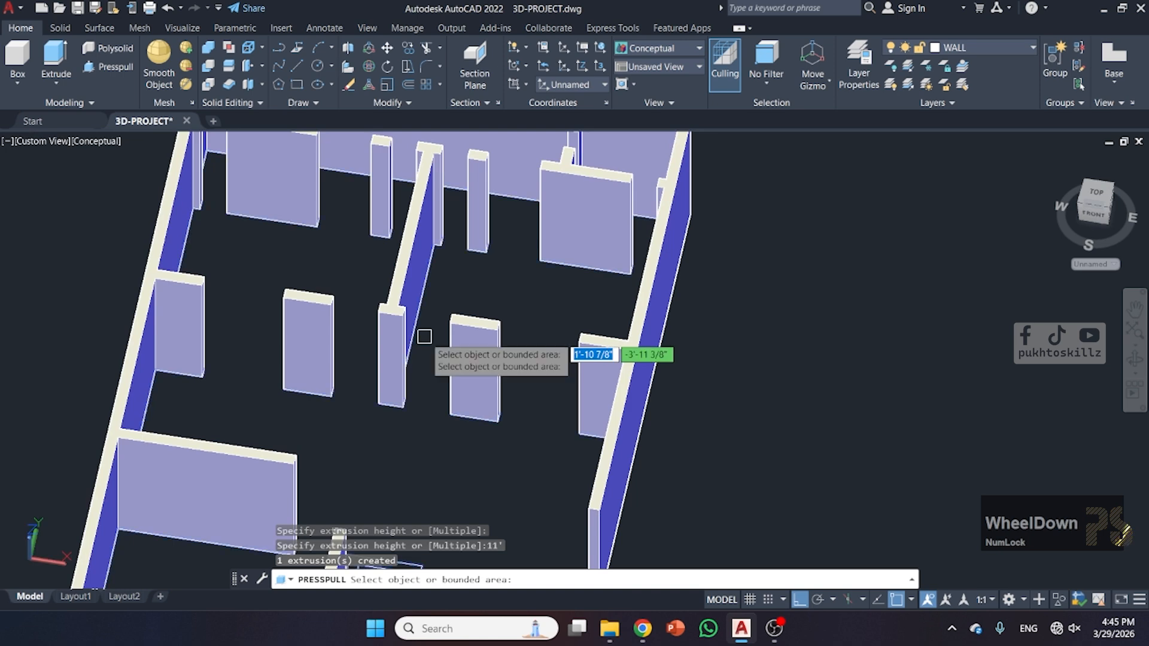
pyautogui.press('Escape')
# - Presspull the T-shaped wall outline near the southwest room's northeast corner up to the height of the surrounding walls
pyautogui.scroll(-3, 299, 357)
pyautogui.keyDown('shift'); pyautogui.moveTo(298, 356); pyautogui.dragTo(206, 354, button='middle'); pyautogui.keyUp('shift')
pyautogui.scroll(5, 245, 458)
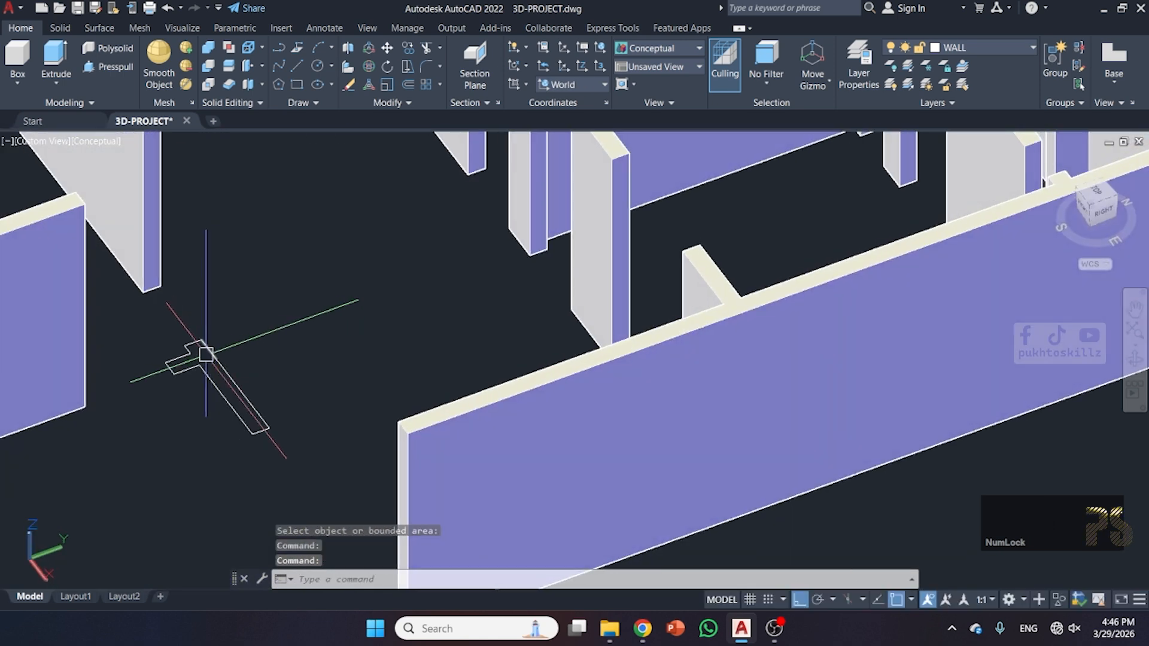
pyautogui.click(116, 68)
pyautogui.scroll(3, 193, 352)
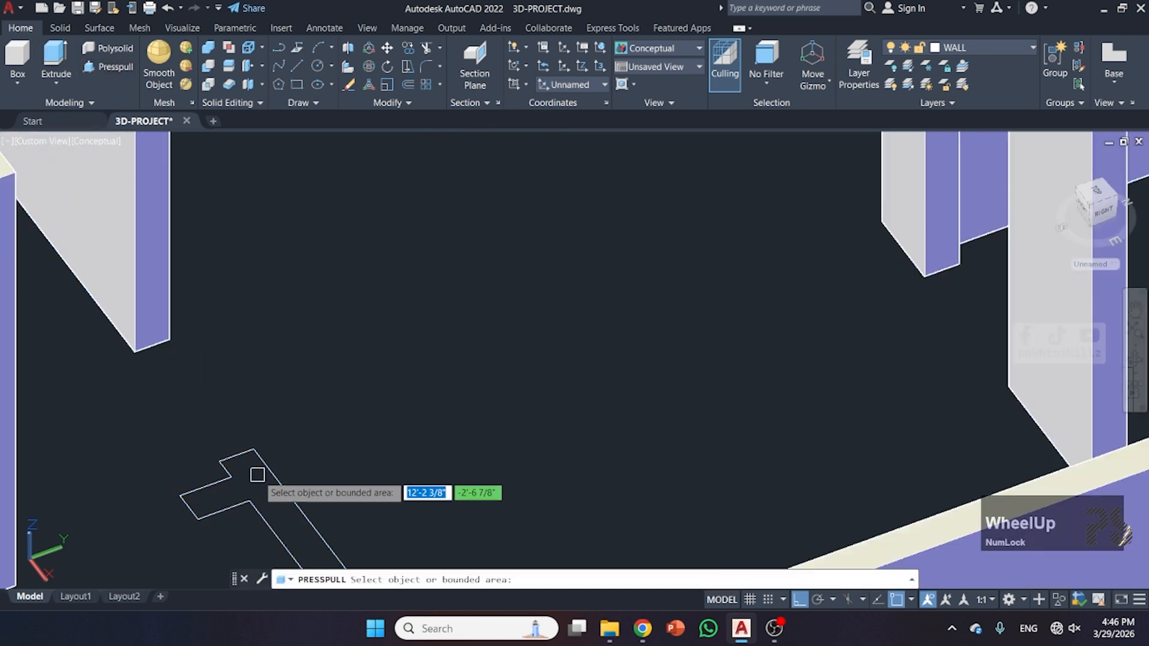
pyautogui.click(242, 408)
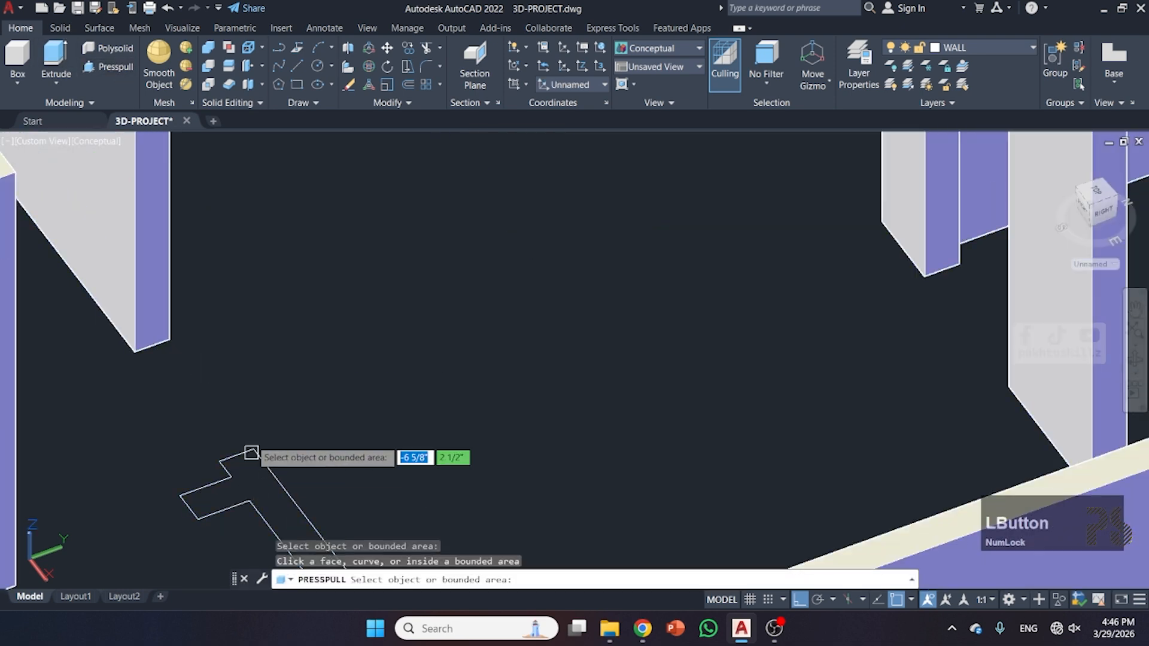
pyautogui.keyDown('shift'); pyautogui.moveTo(249, 438); pyautogui.dragTo(246, 395, button='middle'); pyautogui.keyUp('shift')
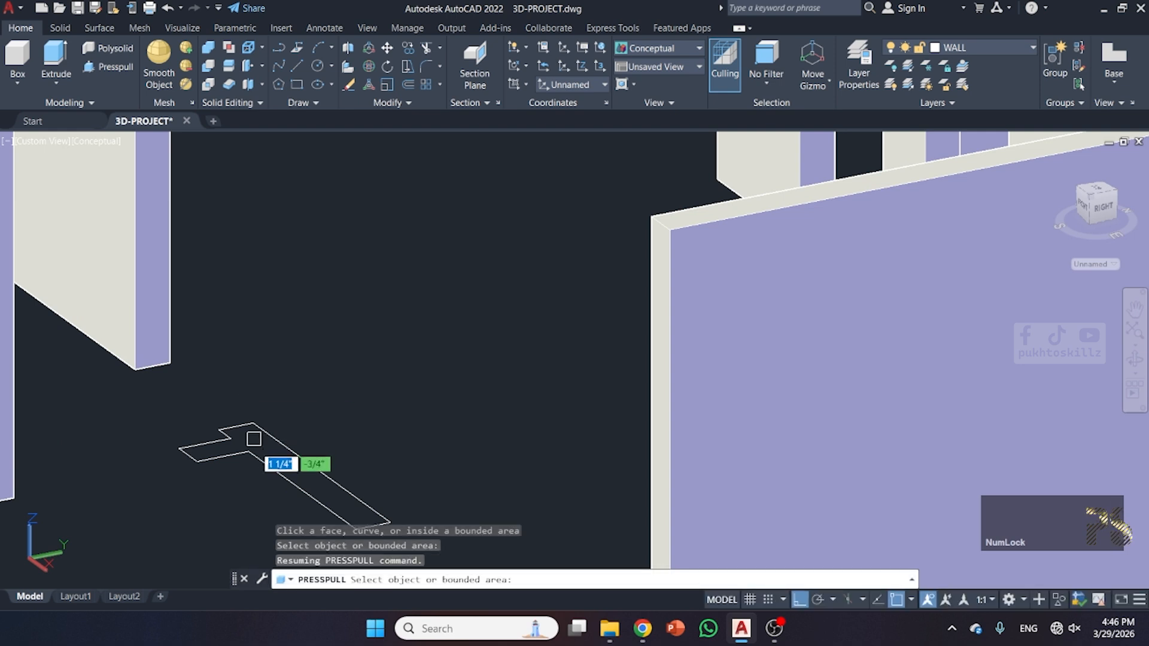
pyautogui.click(256, 449)
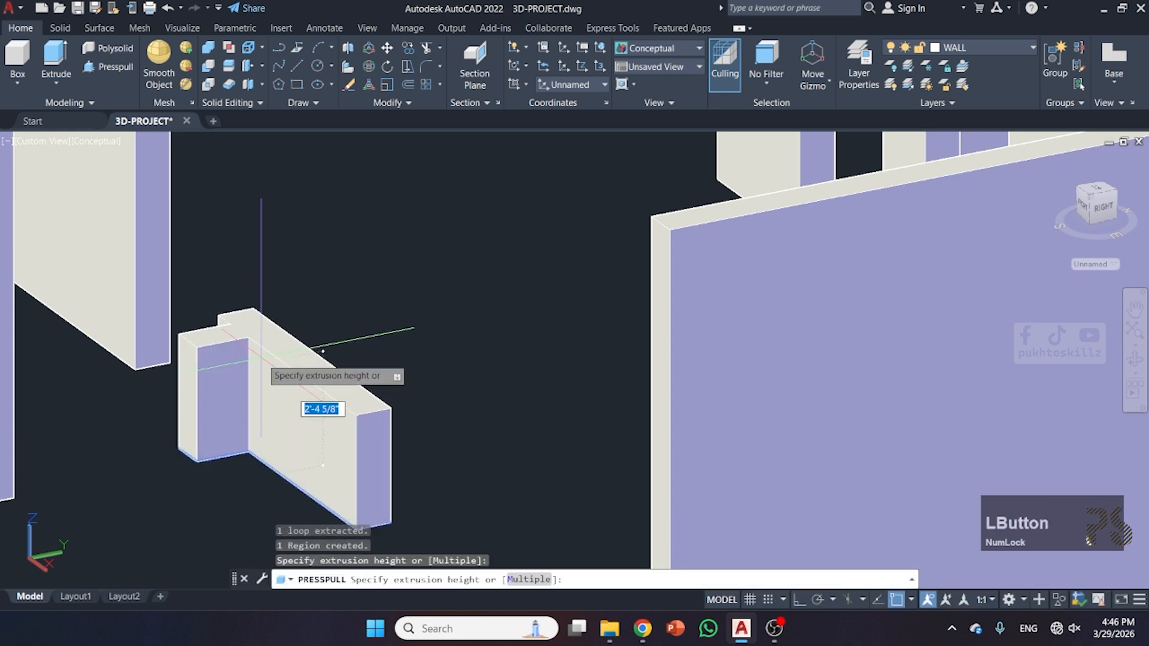
pyautogui.press('Return')
pyautogui.press('Escape')
# - Draw a box extending 4' down from the wall tops to bridge the opening between the west wall's short stub and the neighbouring freestanding wall
pyautogui.scroll(-9, 263, 376)
pyautogui.press('Return')
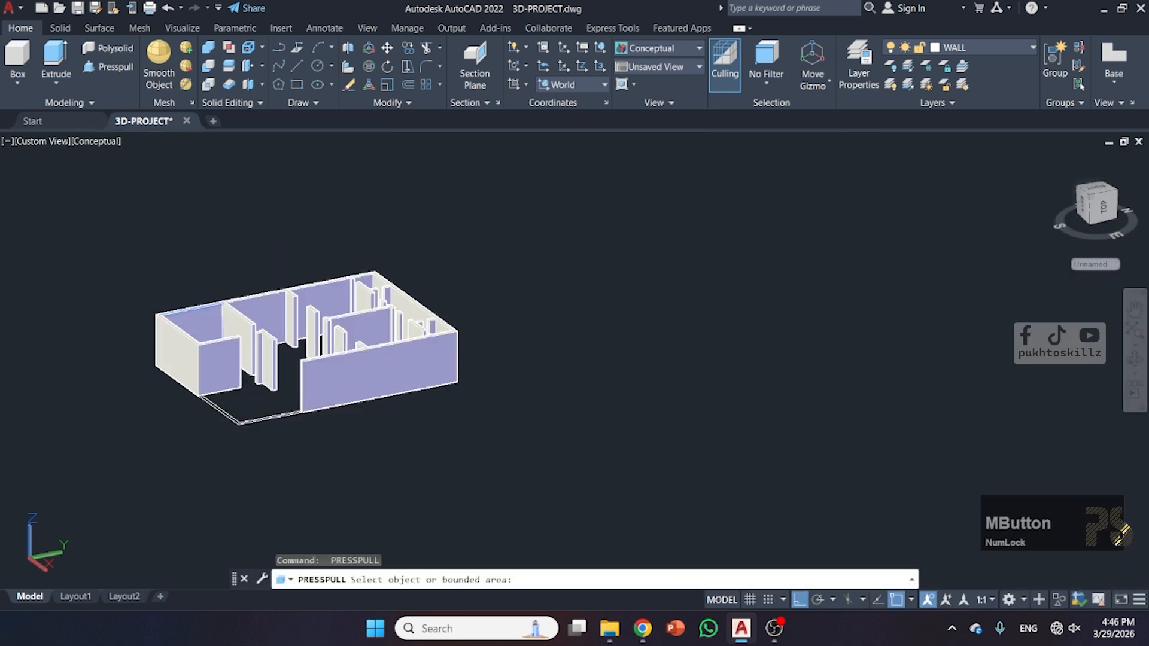
pyautogui.moveTo(208, 329); pyautogui.dragTo(322, 374, button='middle')
pyautogui.keyDown('shift'); pyautogui.moveTo(376, 422); pyautogui.dragTo(583, 475, button='middle'); pyautogui.keyUp('shift')
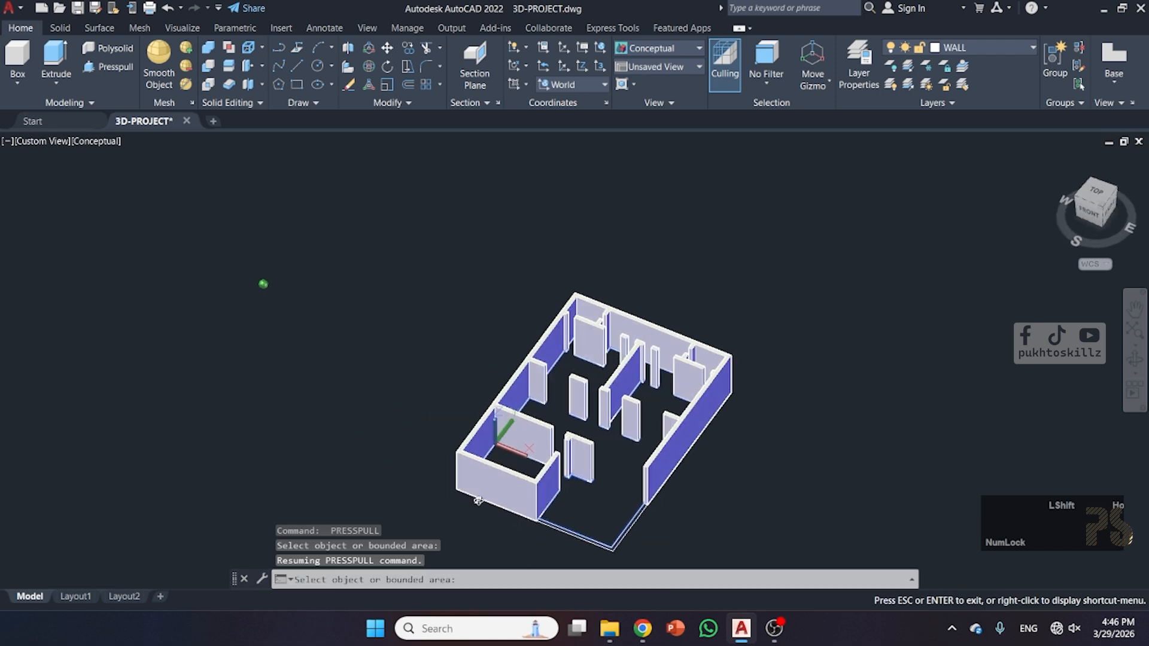
pyautogui.scroll(5, 554, 417)
pyautogui.scroll(3, 553, 419)
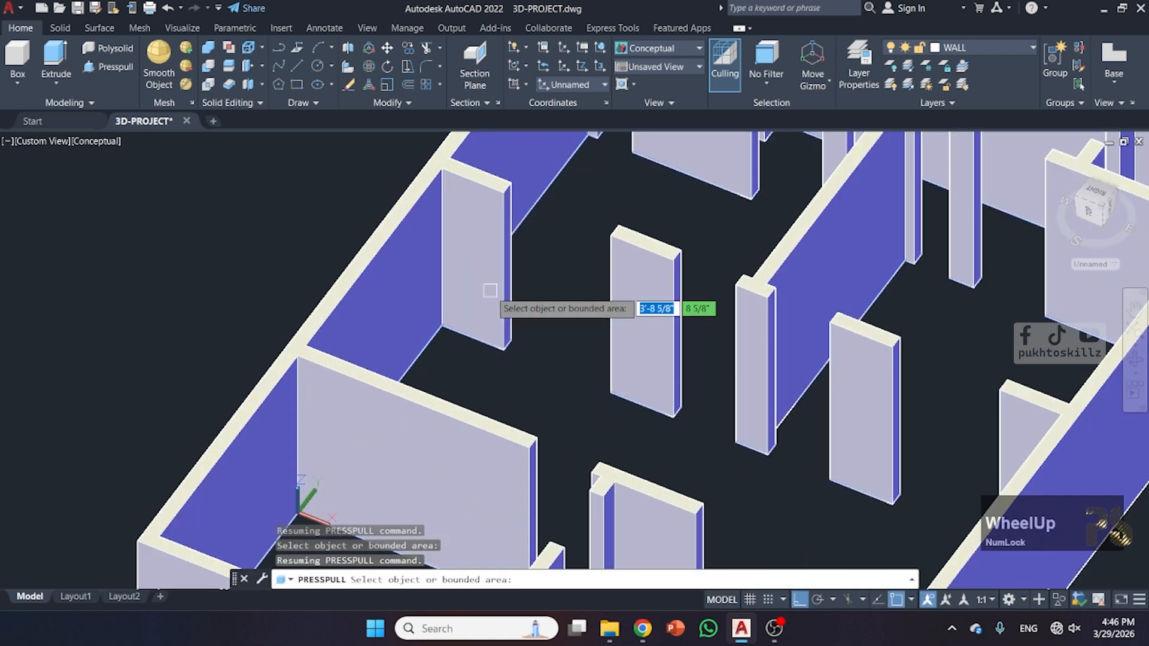
pyautogui.press('Escape')
pyautogui.write('bo')
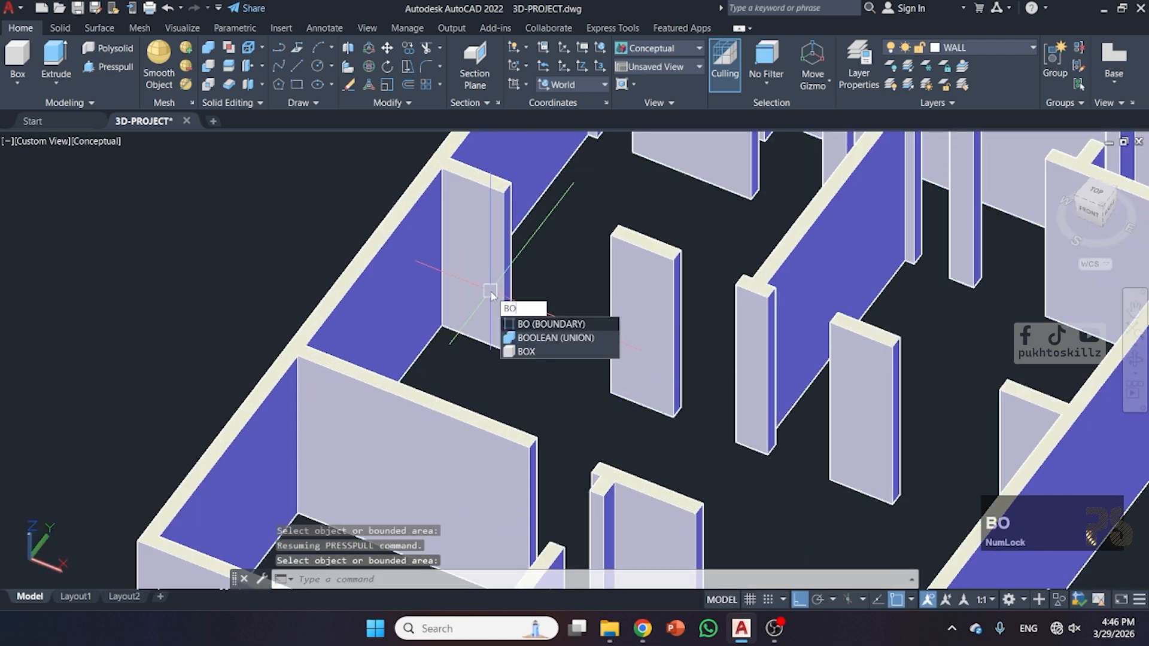
pyautogui.write('x')
pyautogui.press('space')
pyautogui.click(510, 182)
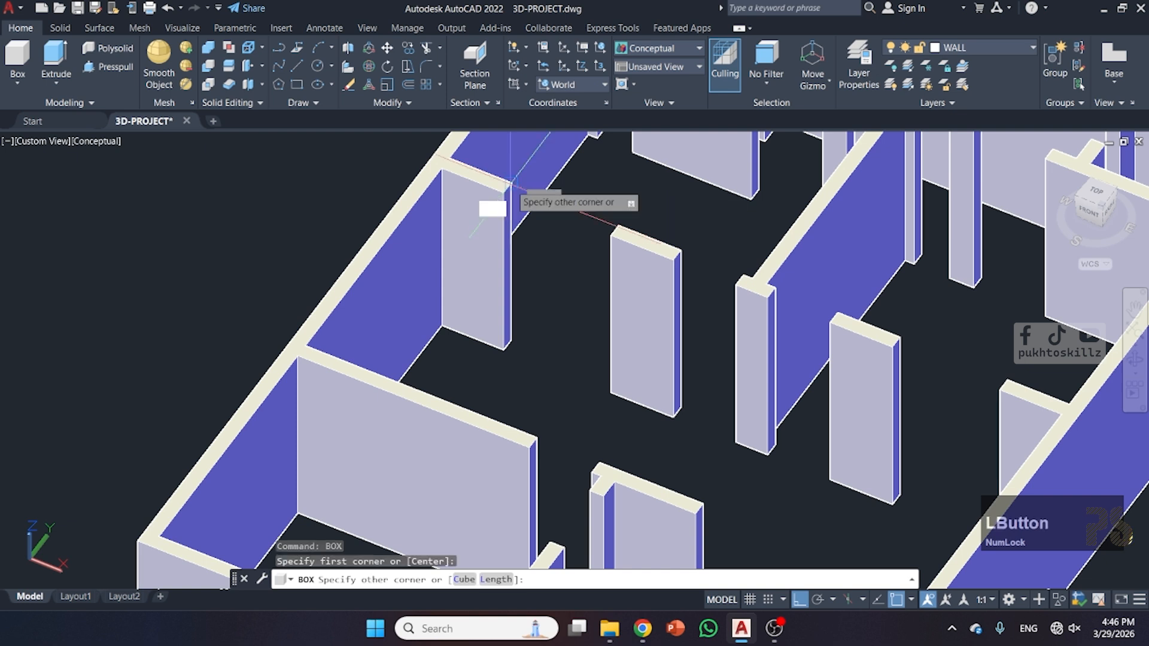
pyautogui.click(610, 235)
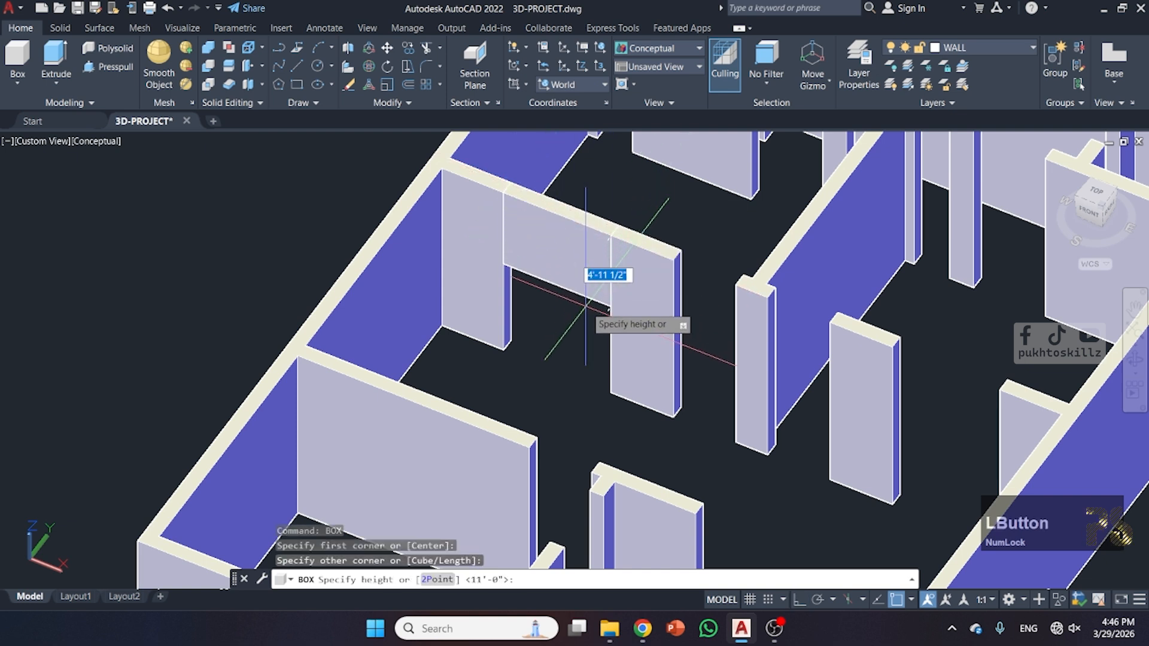
pyautogui.press('Return')
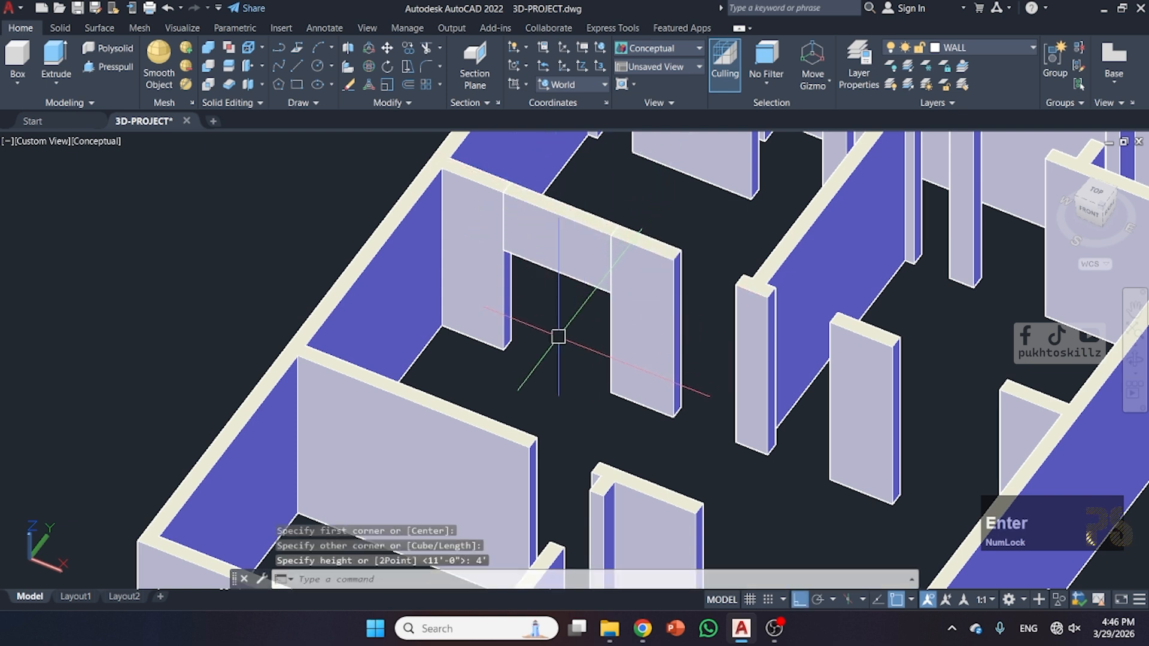
# - Draw a 24" high sill box from the floor in the opening between the west wall's short stub and the freestanding wall
pyautogui.press('space')
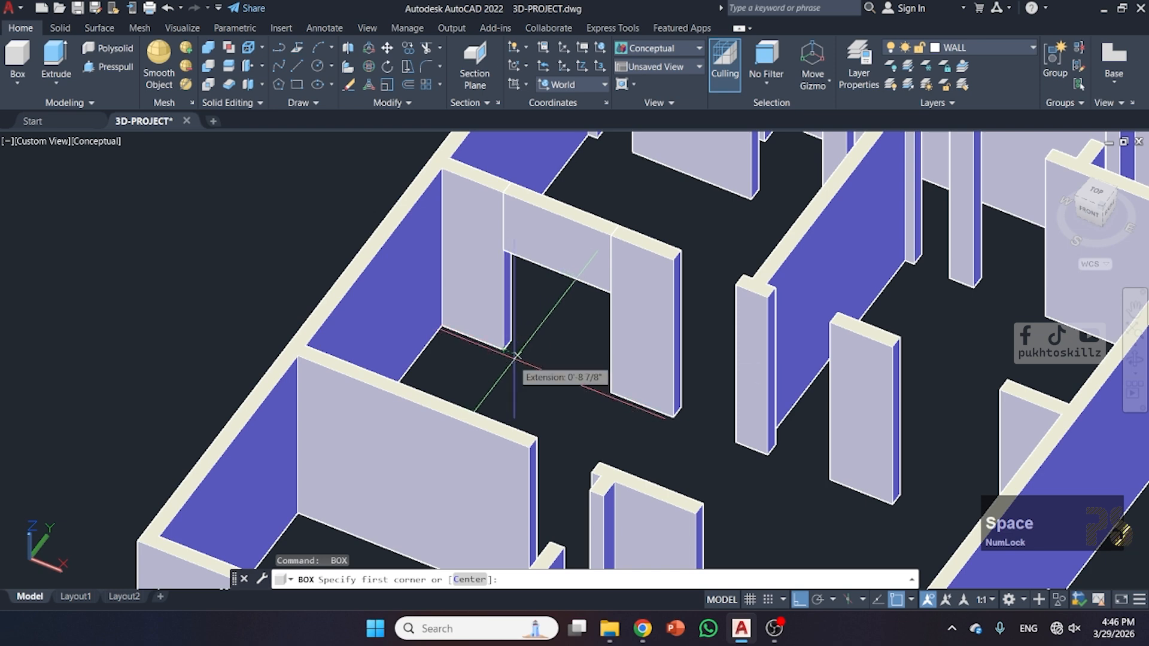
pyautogui.scroll(3, 515, 356)
pyautogui.click(469, 338)
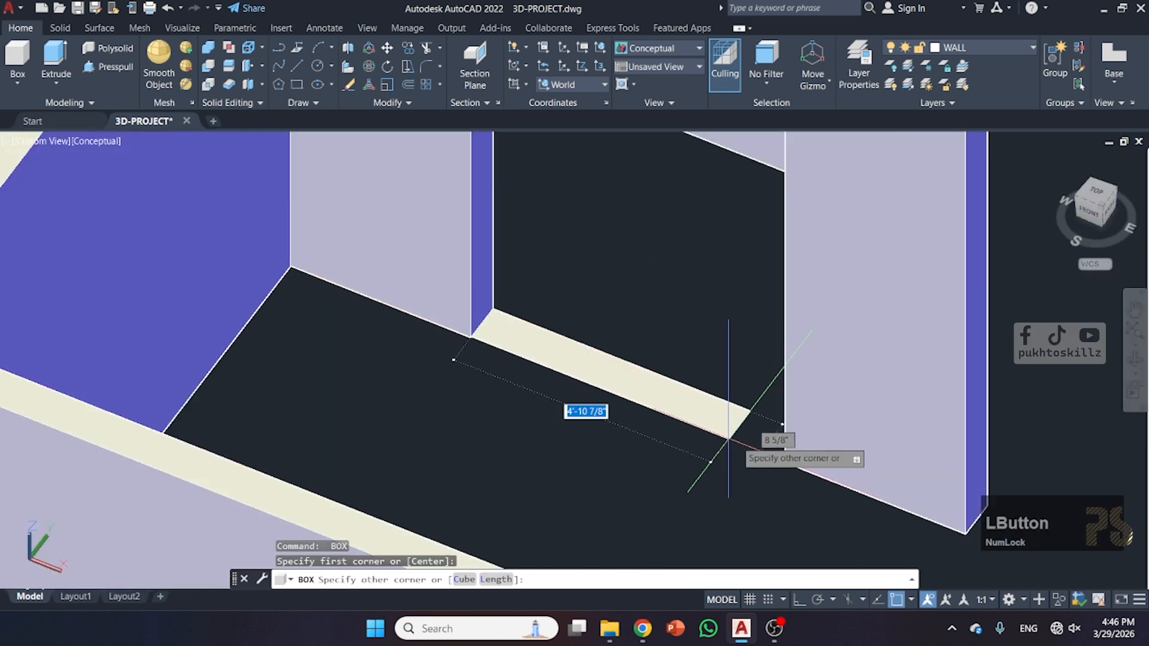
pyautogui.click(783, 463)
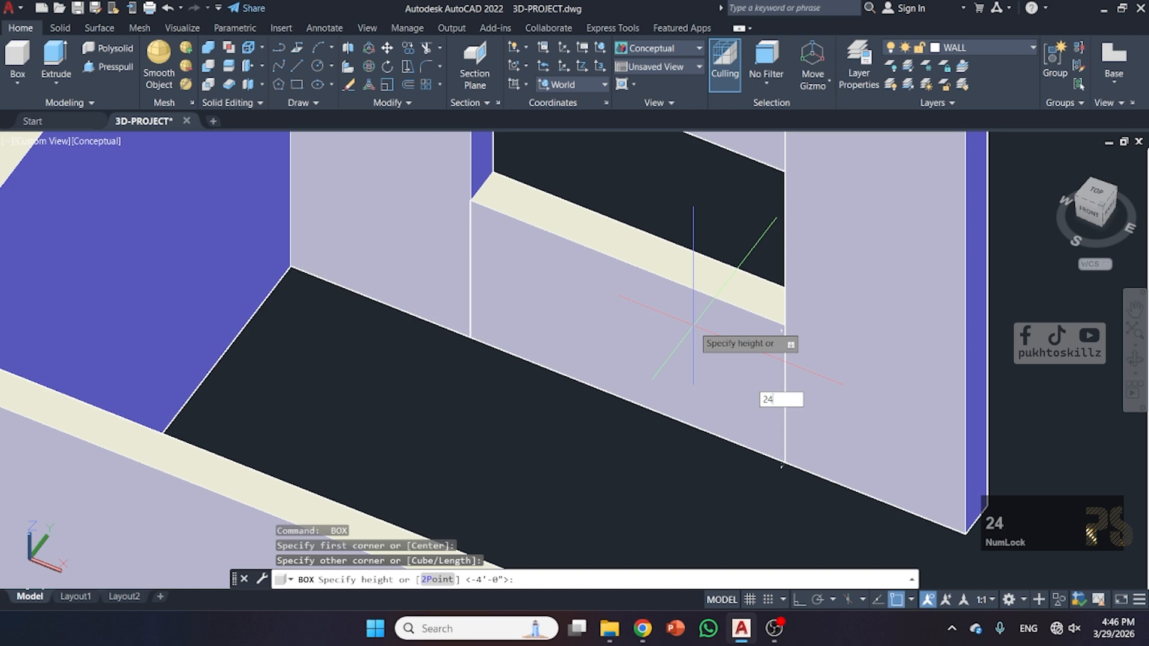
pyautogui.press('Return')
# - Draw a box extending 4' down from the wall tops across the opening between the southwest room's east wall and the T-shaped wall
pyautogui.scroll(-3, 693, 325)
pyautogui.scroll(3, 564, 413)
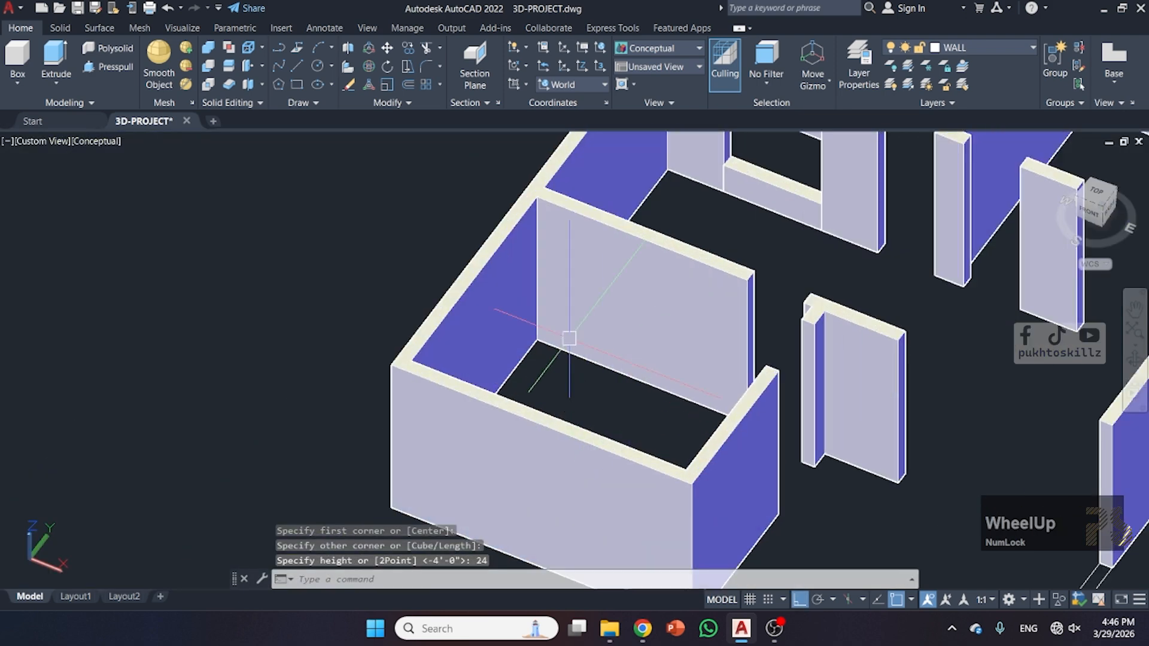
pyautogui.keyDown('shift'); pyautogui.moveTo(792, 328); pyautogui.dragTo(591, 386, button='middle'); pyautogui.keyUp('shift')
pyautogui.scroll(2, 575, 205)
pyautogui.press('space')
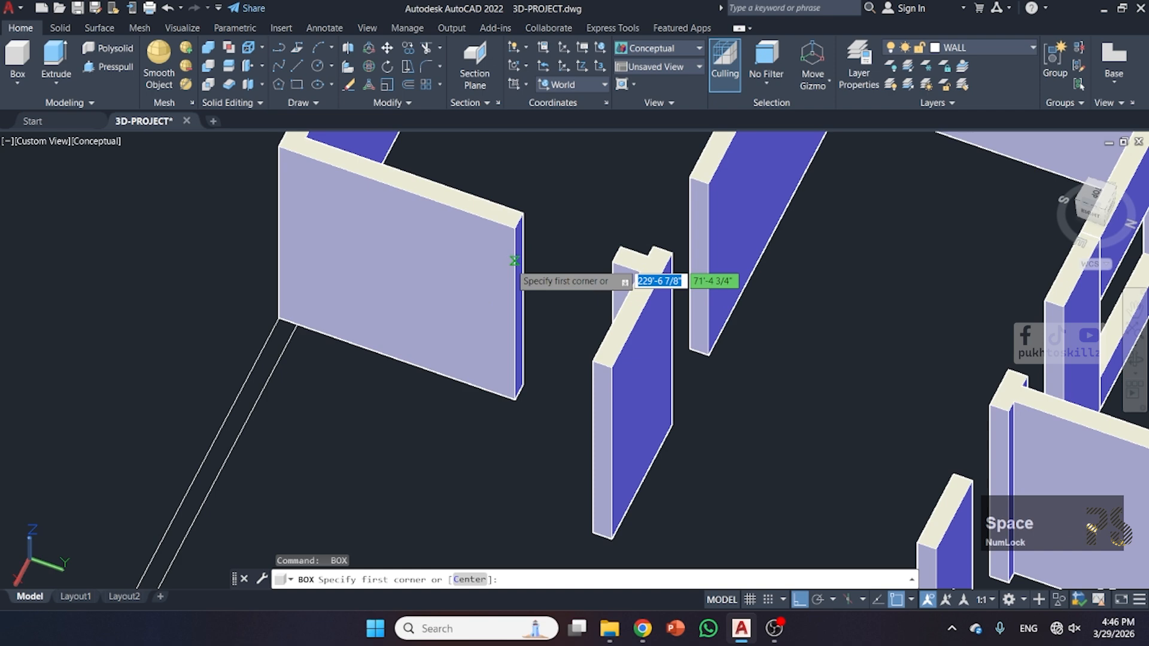
pyautogui.click(523, 212)
pyautogui.click(653, 257)
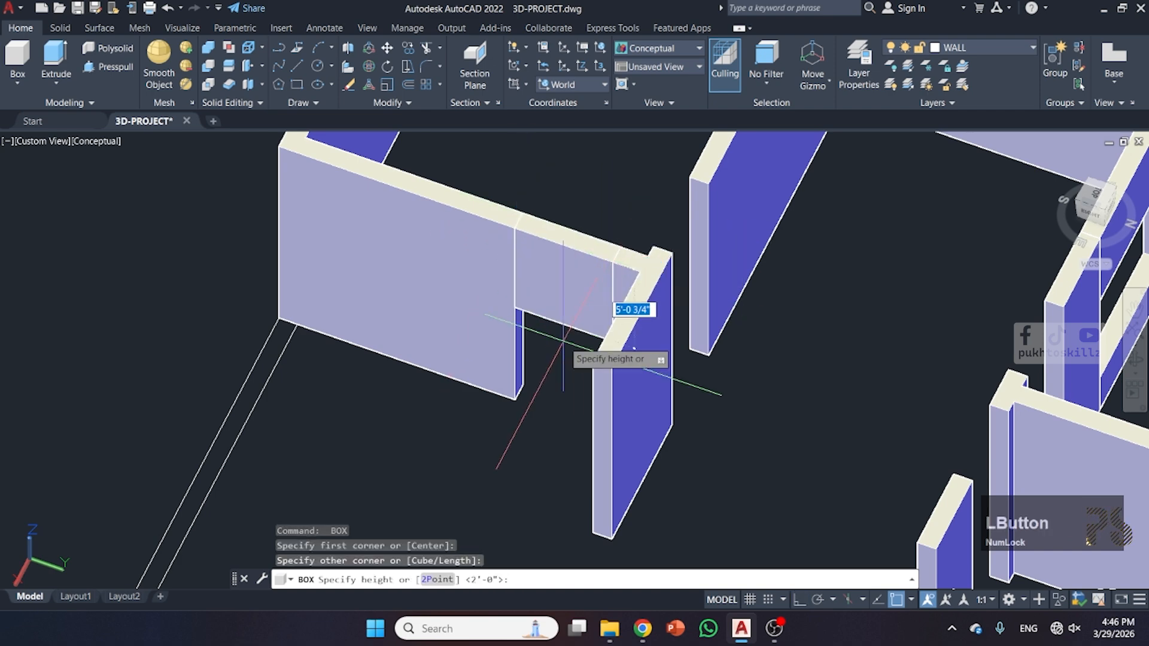
pyautogui.press('Return')
# - Draw a 24" high sill box from the floor in the opening between the southwest room's east wall and the T-shaped wall
pyautogui.press('space')
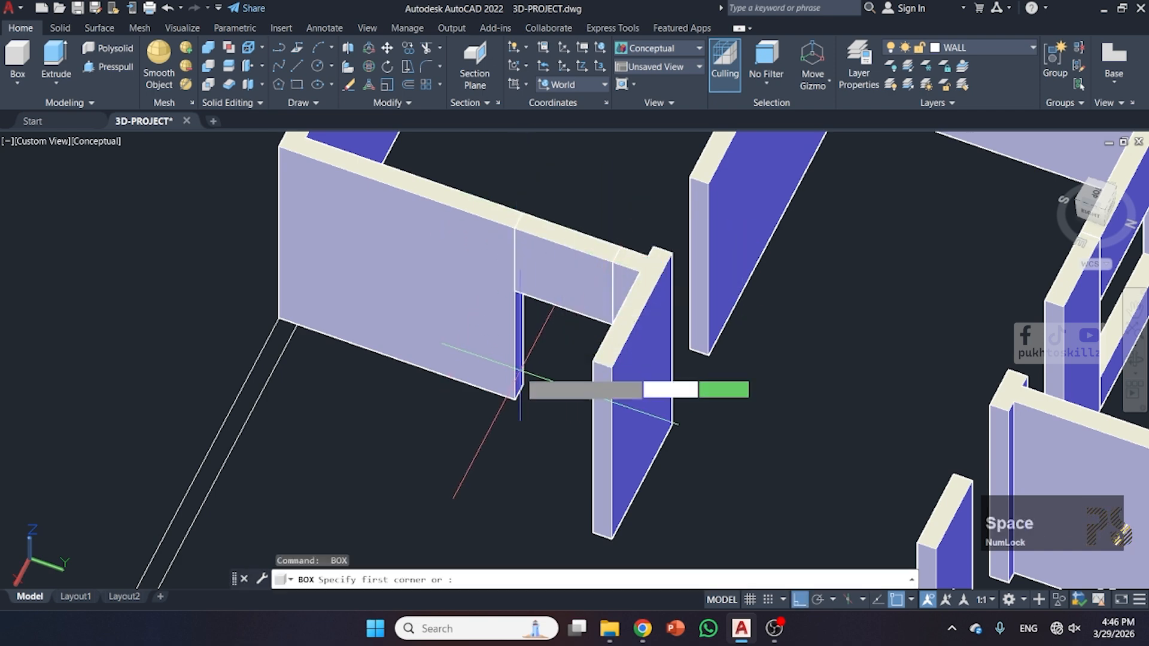
pyautogui.keyDown('shift'); pyautogui.moveTo(512, 422); pyautogui.dragTo(587, 415, button='middle'); pyautogui.keyUp('shift')
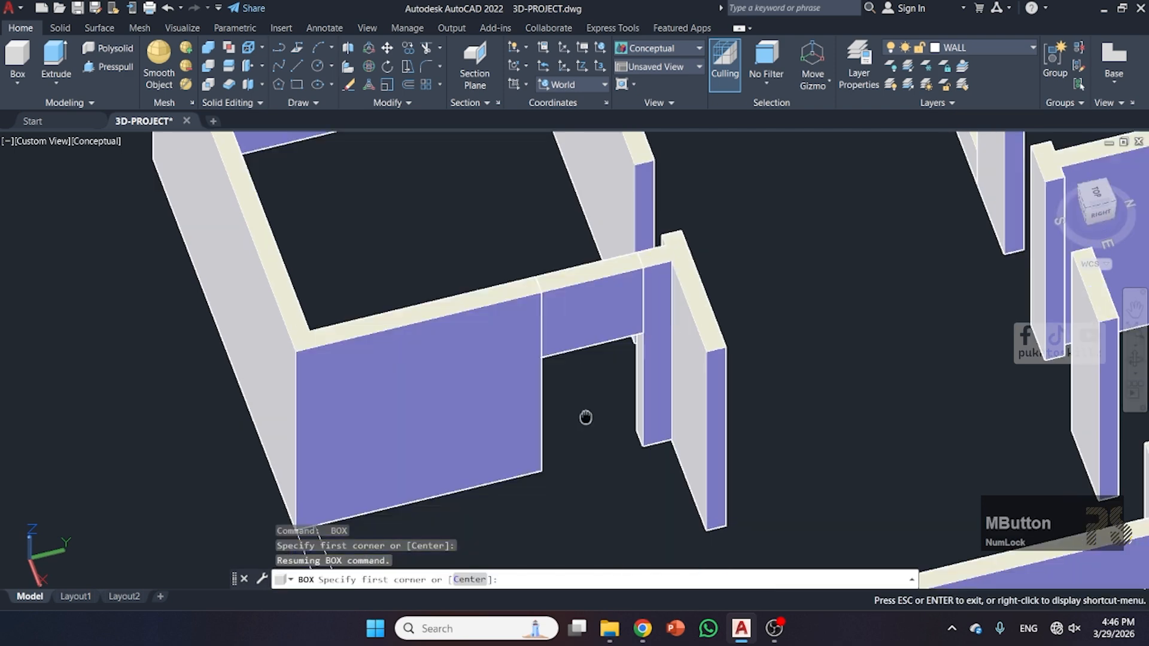
pyautogui.scroll(3, 635, 371)
pyautogui.click(669, 345)
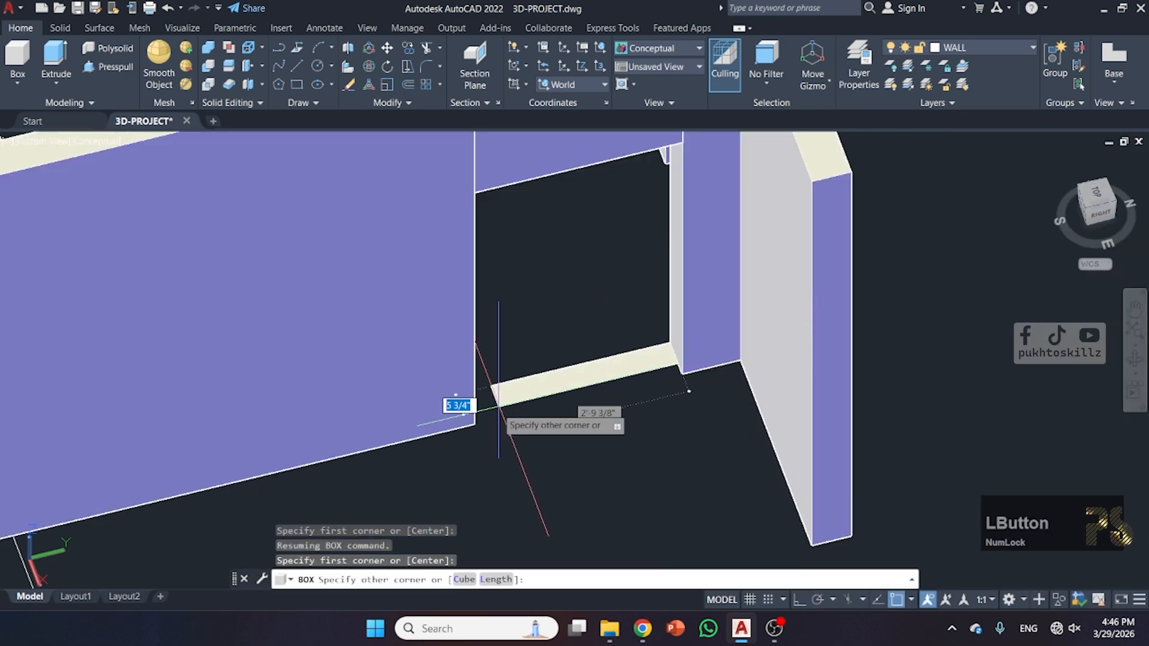
pyautogui.click(476, 419)
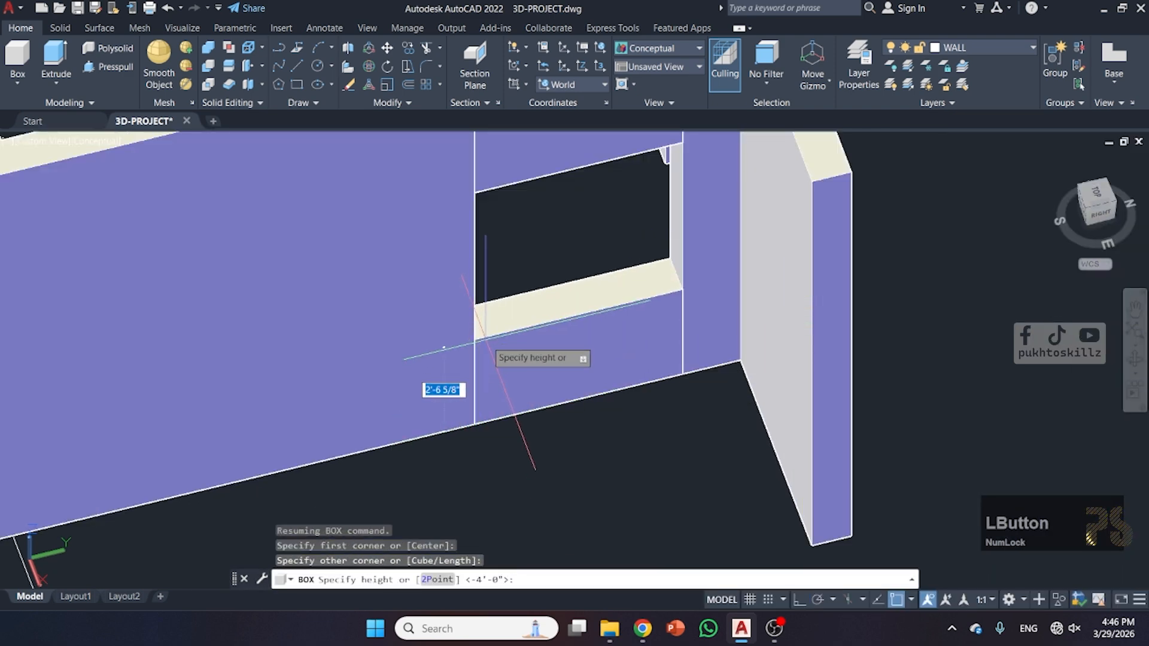
pyautogui.press('Return')
# - Draw a box extending 4' down from the wall tops between the rear west T-shaped wall and the small pillar beside it
pyautogui.scroll(-5, 313, 359)
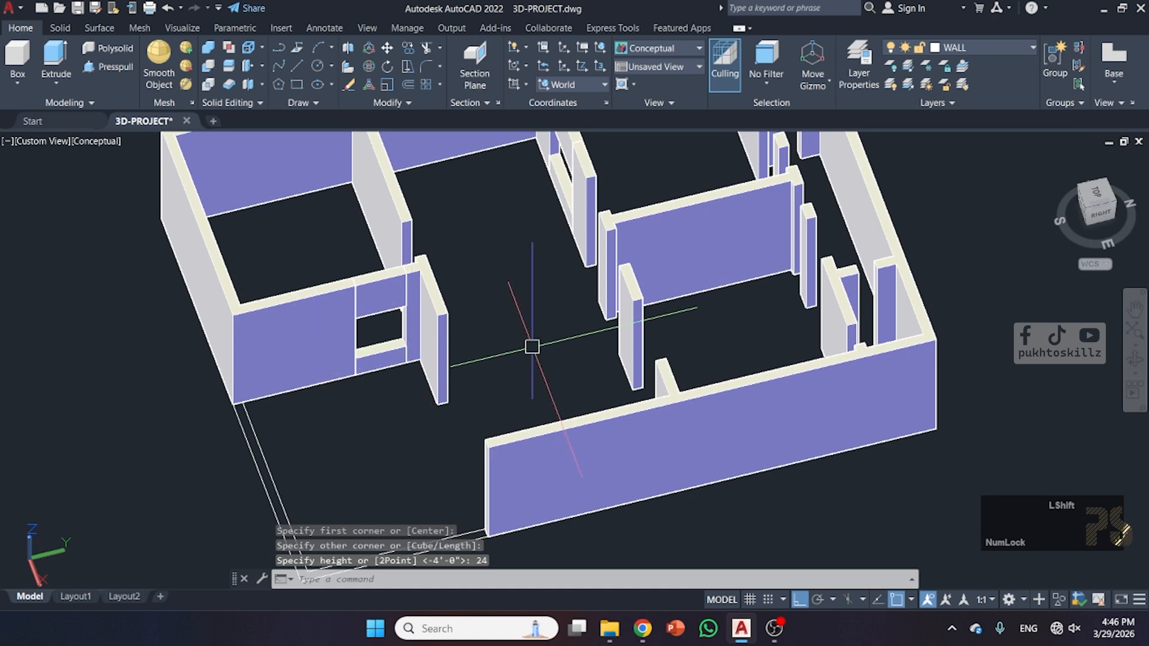
pyautogui.keyDown('shift'); pyautogui.moveTo(532, 346); pyautogui.dragTo(584, 254, button='middle'); pyautogui.keyUp('shift')
pyautogui.scroll(2, 586, 246)
pyautogui.press('space')
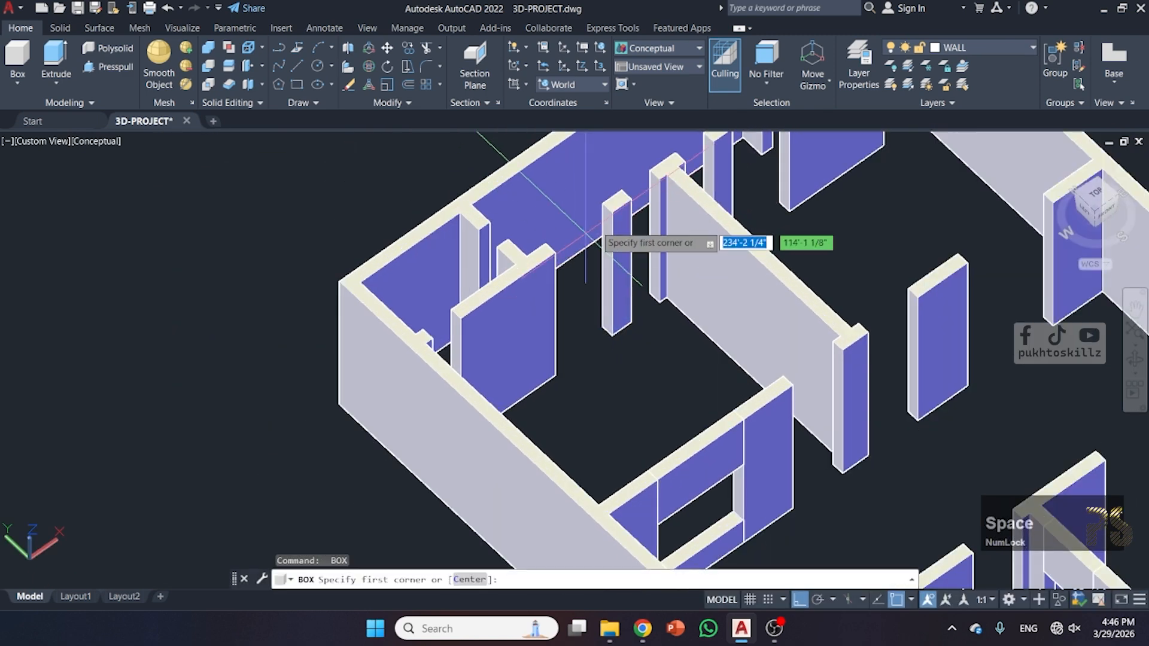
pyautogui.scroll(3, 585, 246)
pyautogui.click(509, 265)
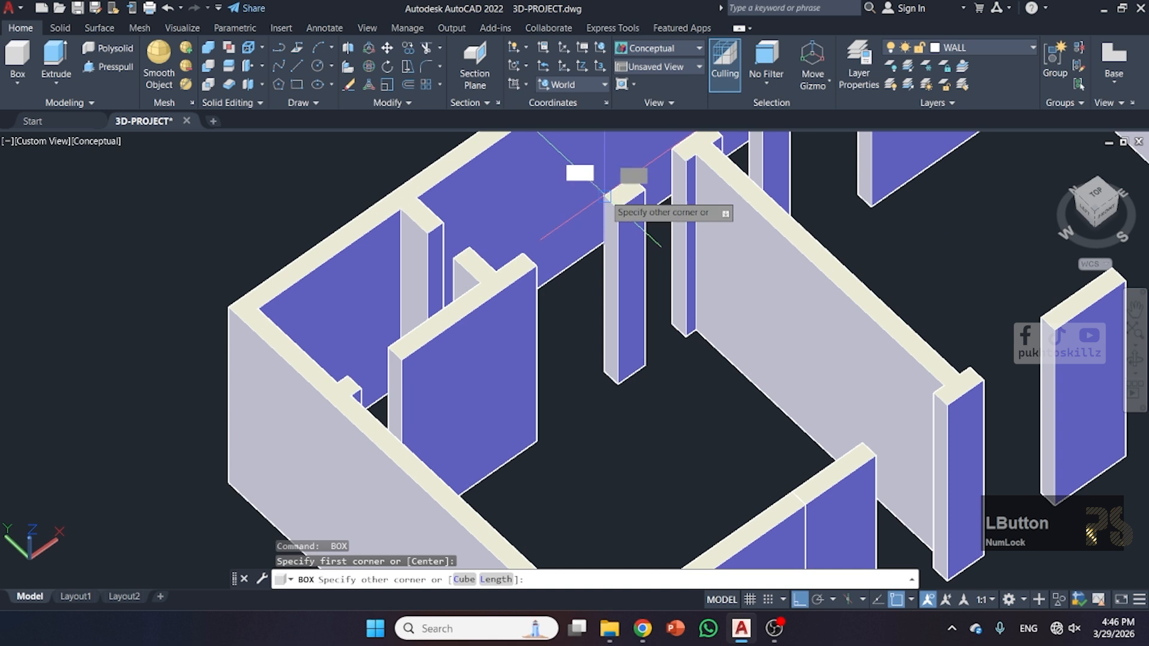
pyautogui.click(512, 268)
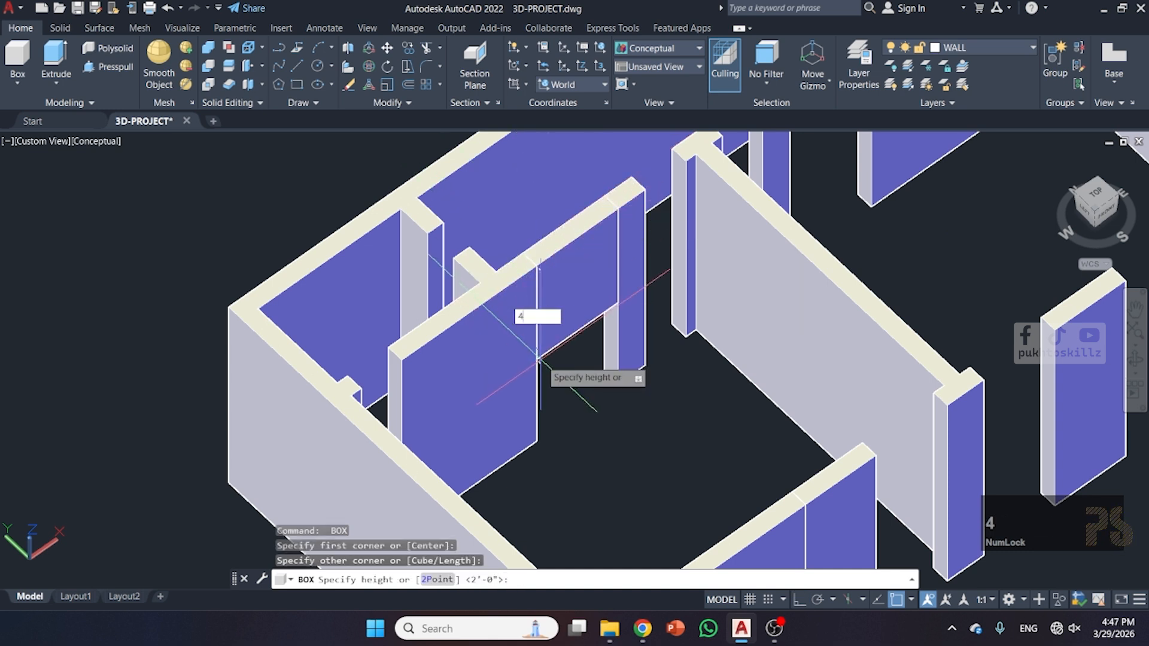
pyautogui.write("4'")
pyautogui.press('Return')
# - Draw a 24" high sill box from the floor between the rear west T-shaped wall and the small pillar
pyautogui.press('space')
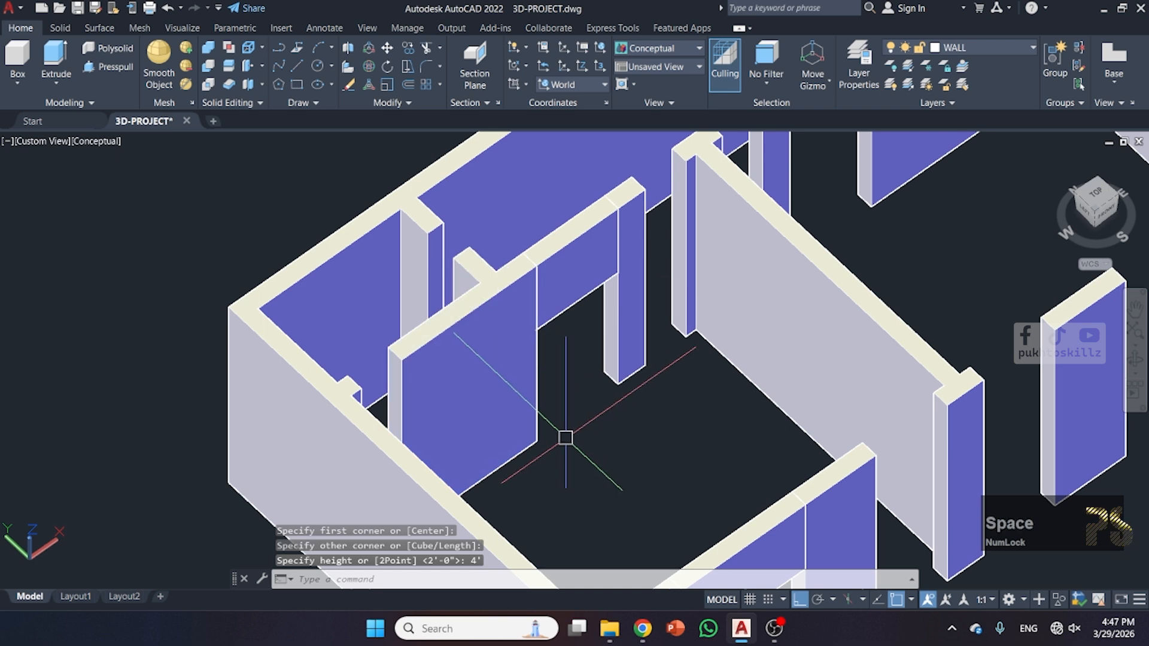
pyautogui.click(537, 424)
pyautogui.click(604, 368)
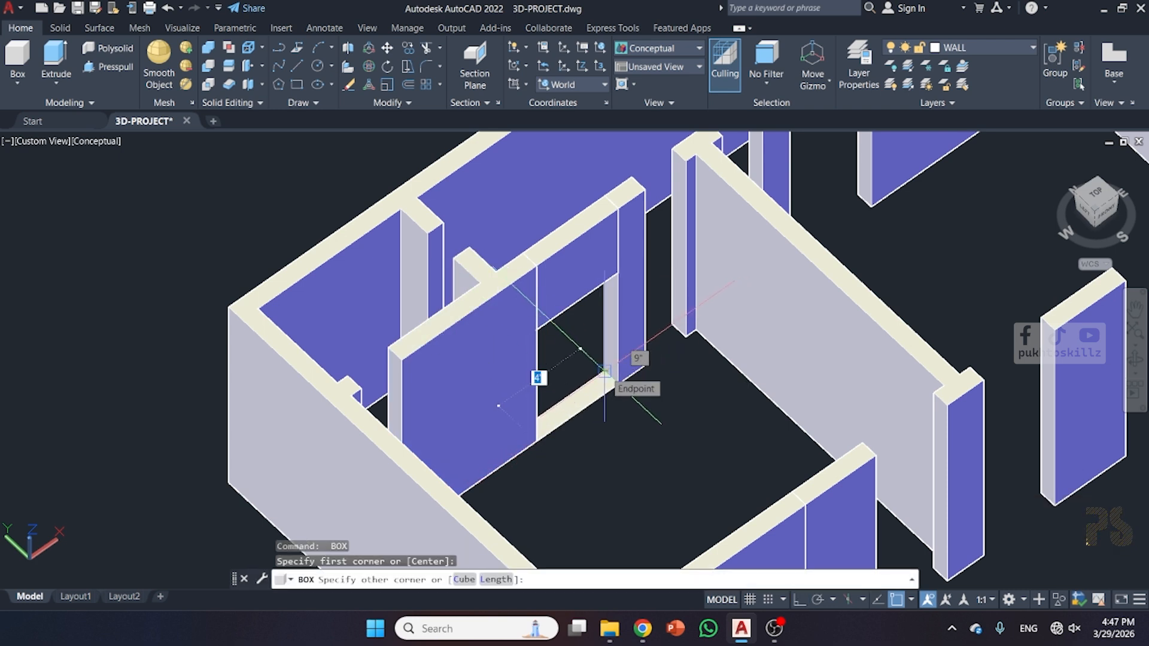
pyautogui.press('Return')
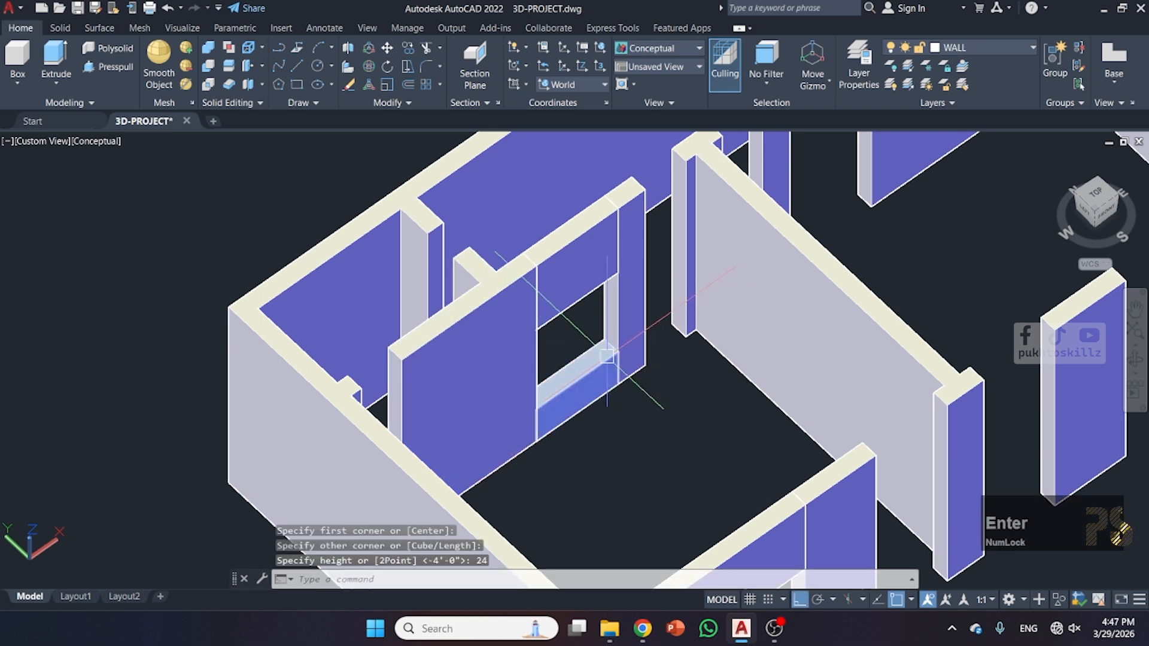
pyautogui.click(595, 382)
pyautogui.press('Escape')
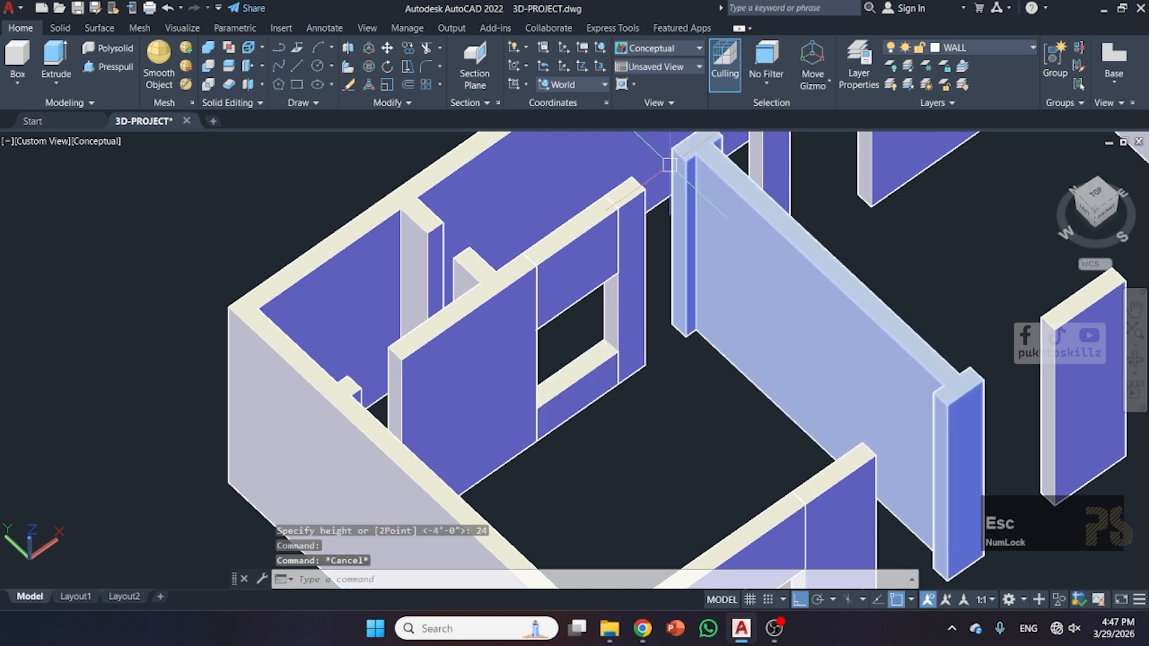
# - Draw a header box 4' down from the wall tops between the small rear pillar and the north end of the central dividing wall
pyautogui.press('space')
pyautogui.click(670, 146)
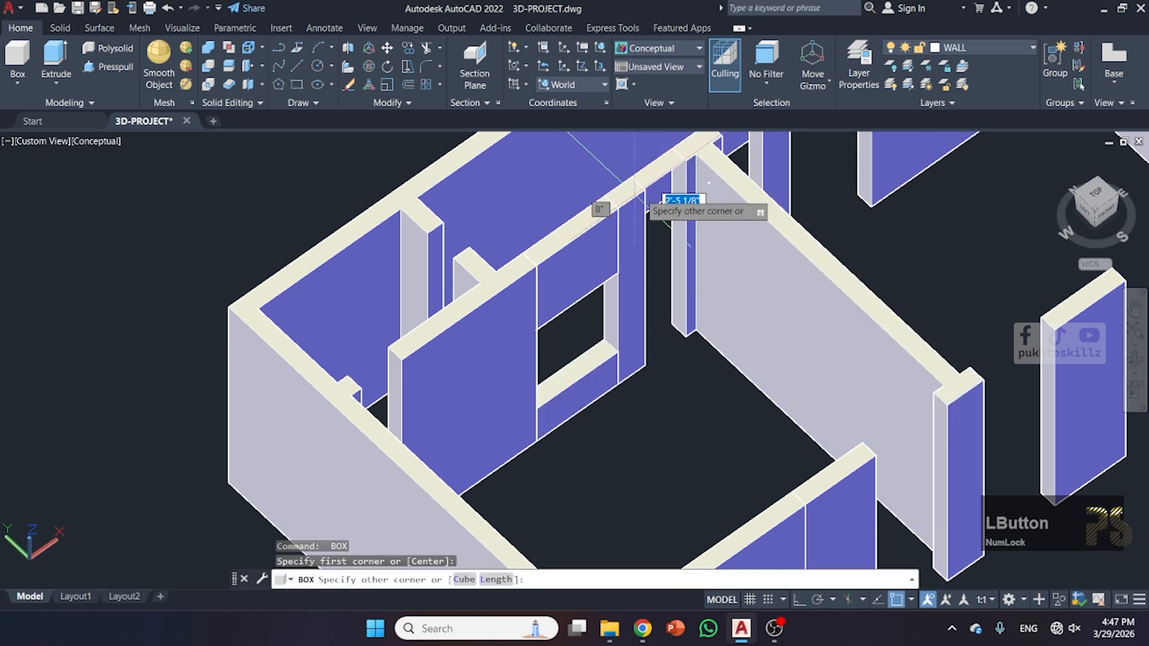
pyautogui.click(669, 211)
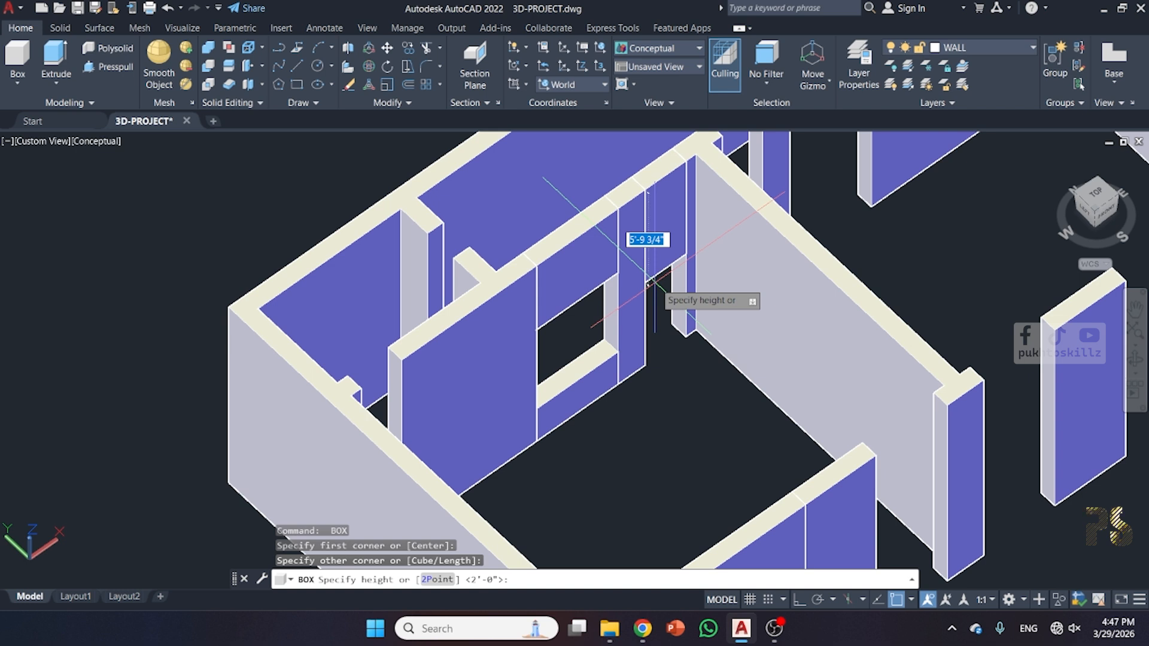
pyautogui.write('4')
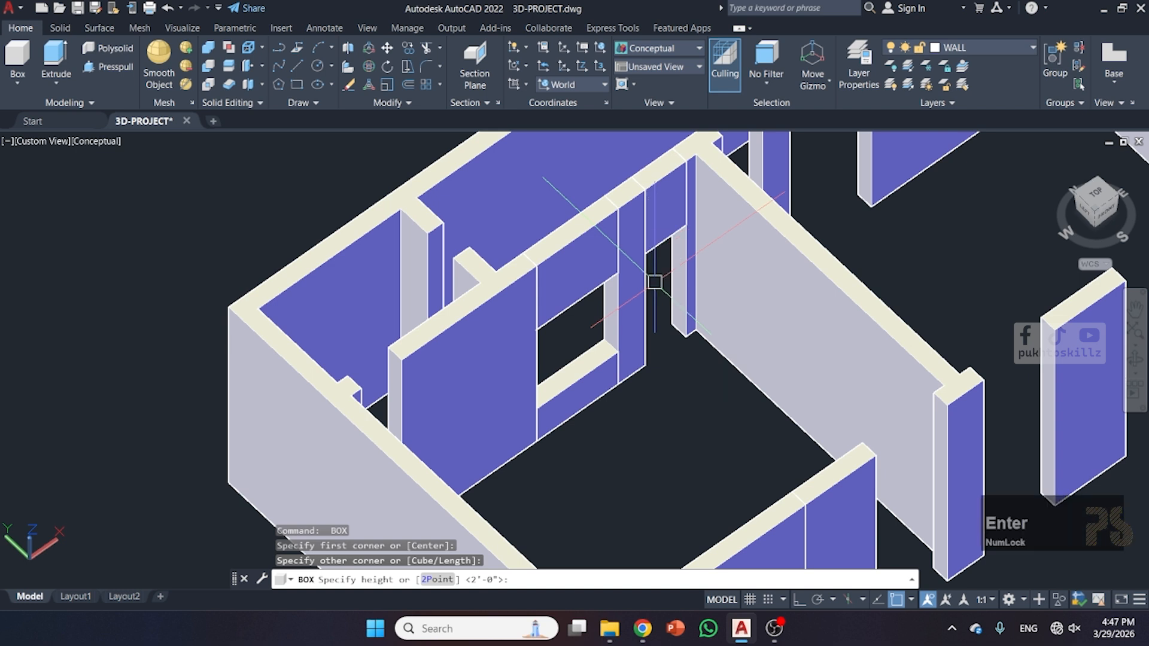
# - Mirror the rear west room's two header boxes and window sill box across the central dividing wall's midline, keeping the originals
pyautogui.scroll(2, 654, 282)
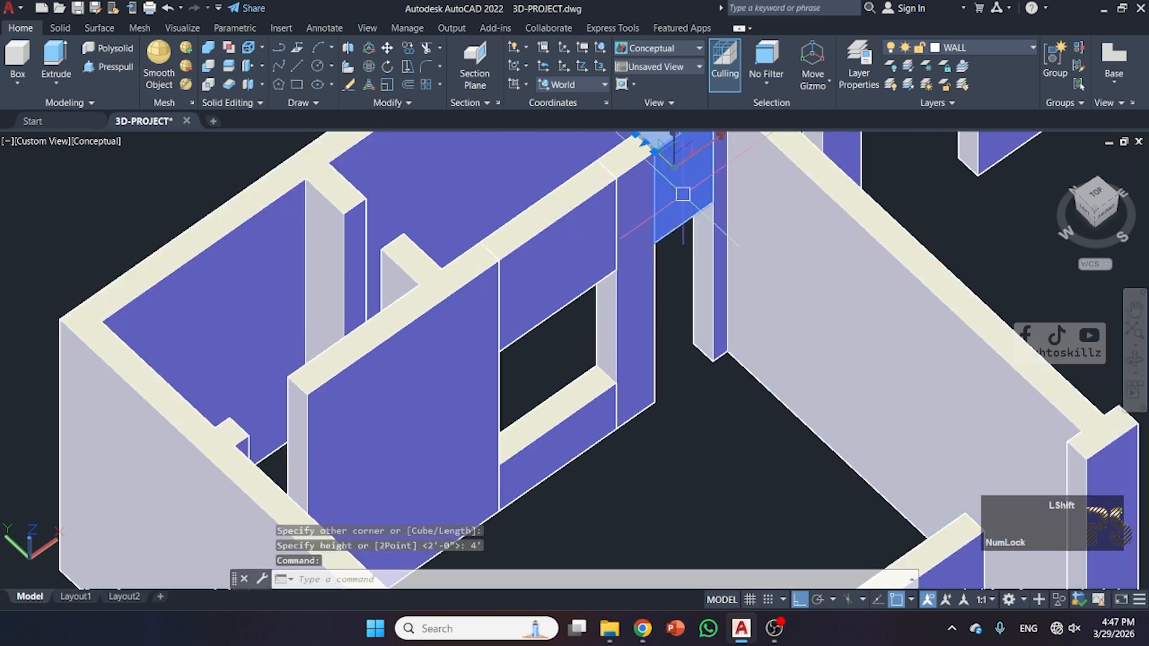
pyautogui.click(683, 194)
pyautogui.scroll(-2, 557, 406)
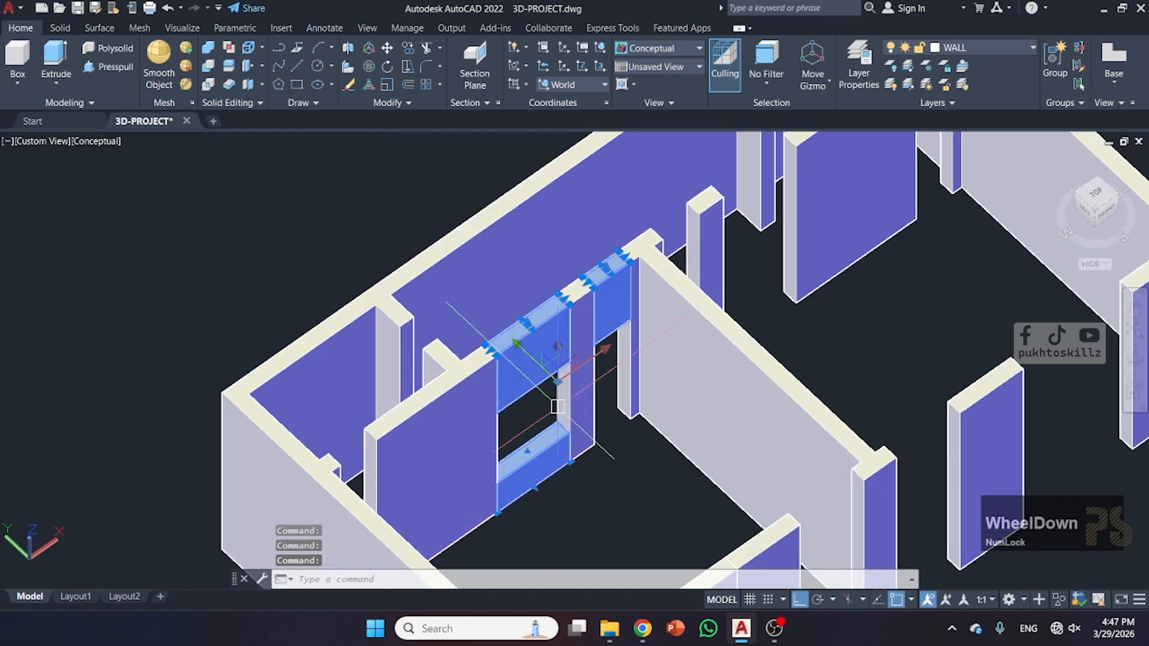
pyautogui.press('space')
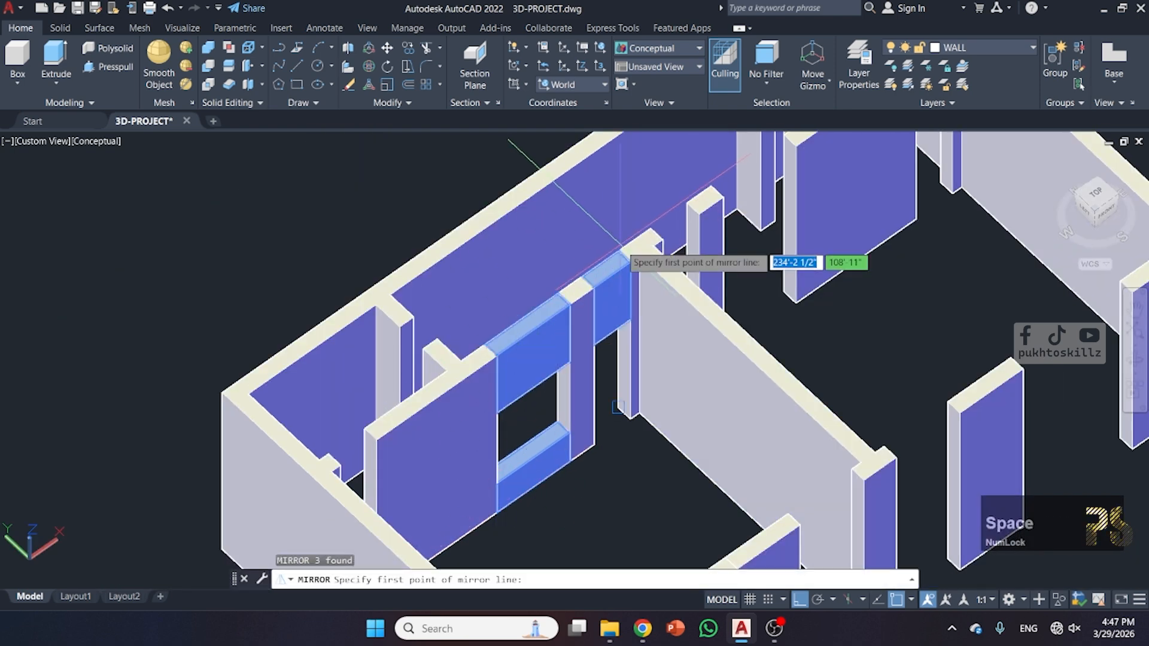
pyautogui.scroll(-3, 569, 371)
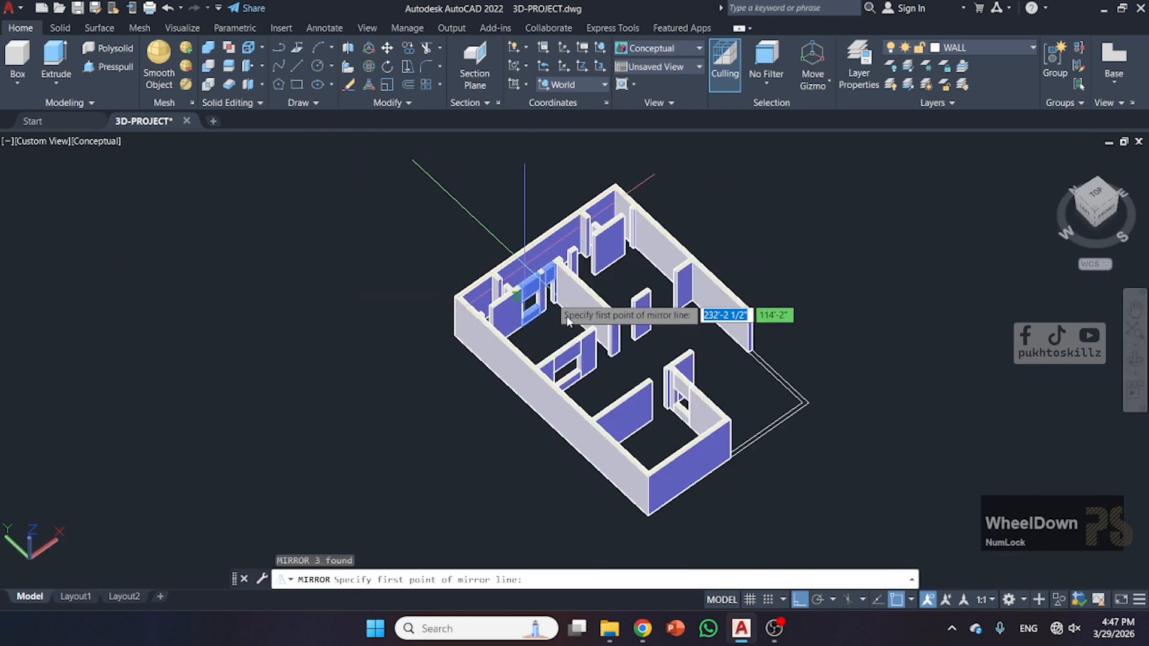
pyautogui.scroll(5, 604, 346)
pyautogui.click(602, 344)
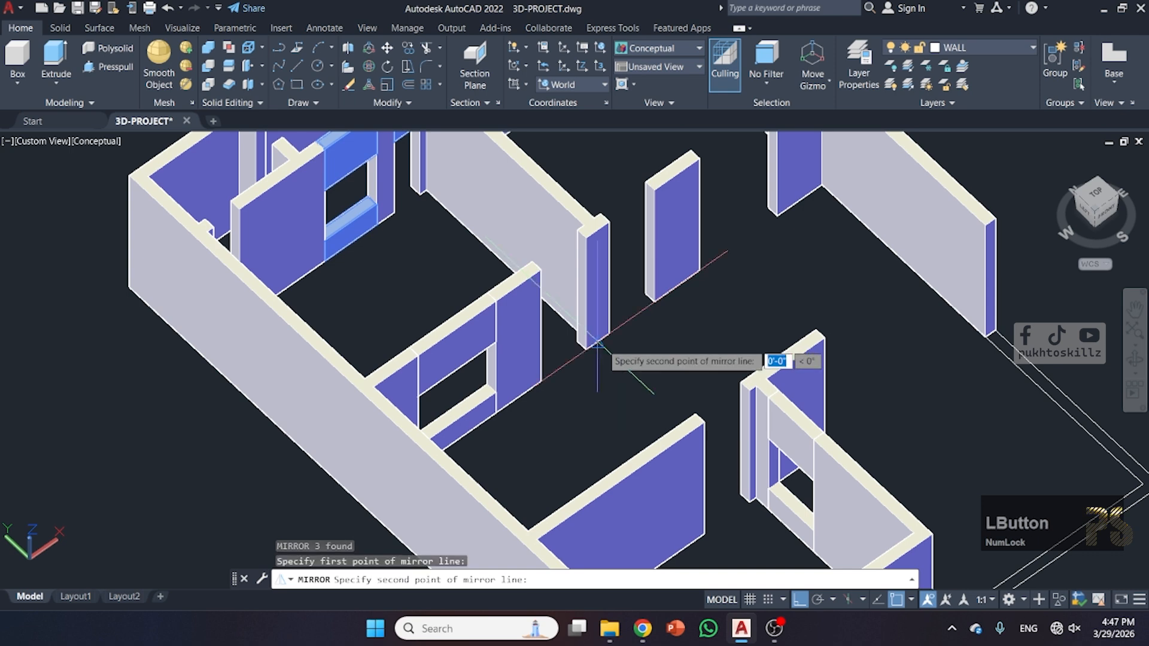
pyautogui.click(636, 383)
pyautogui.press('space')
pyautogui.scroll(-4, 636, 384)
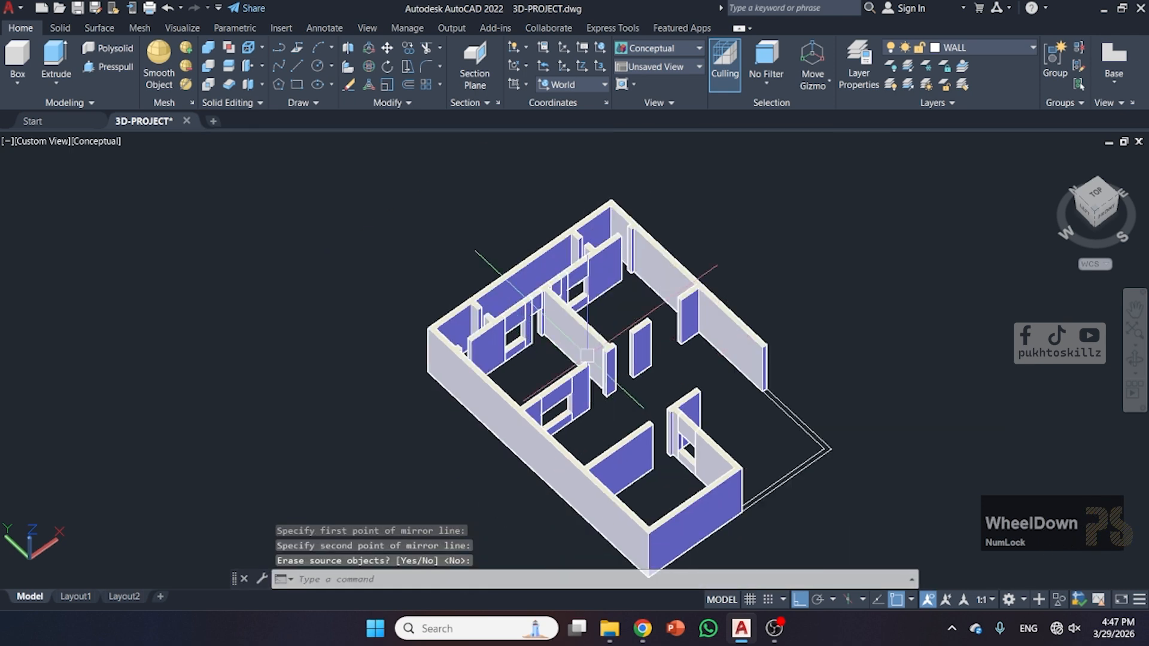
pyautogui.scroll(3, 538, 267)
pyautogui.moveTo(721, 259); pyautogui.dragTo(647, 305, button='middle')
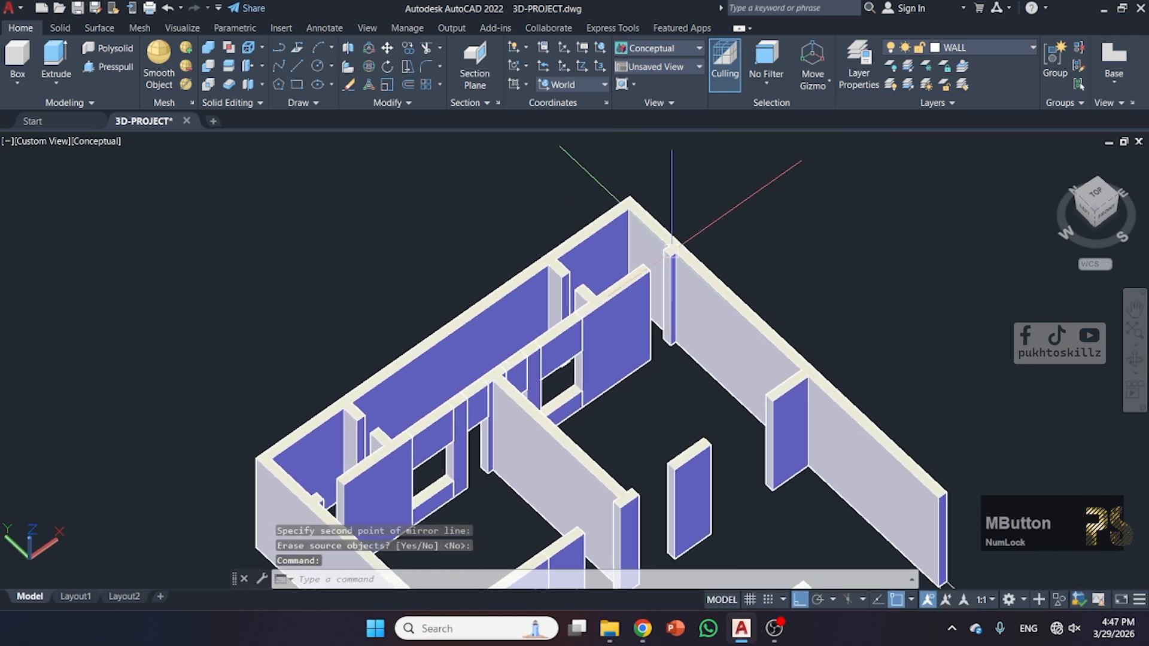
pyautogui.scroll(3, 640, 303)
pyautogui.press('space')
pyautogui.press('Escape')
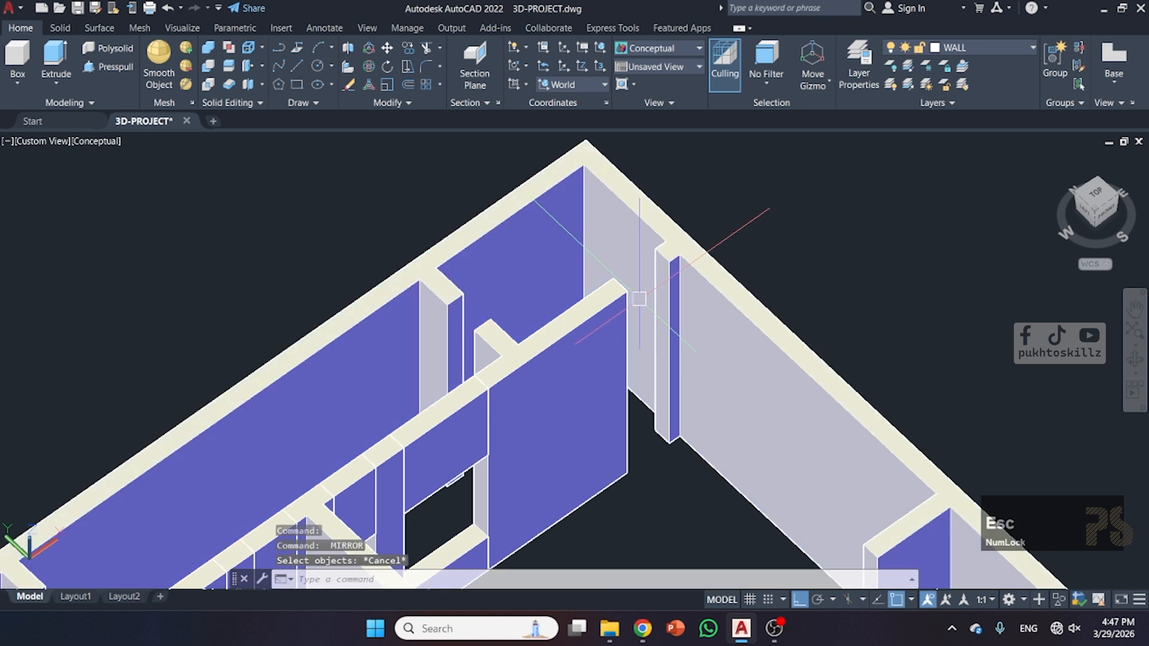
pyautogui.press('Escape')
pyautogui.press('Escape')
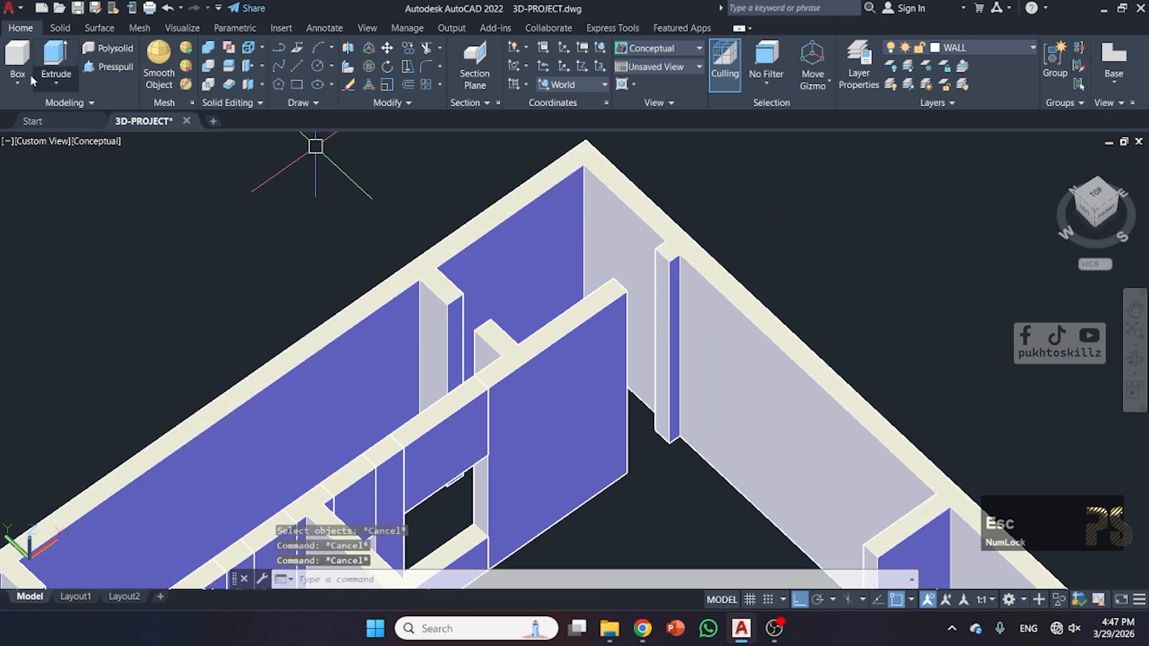
# - Draw a header box 4' down from the wall tops between the east outer wall's stub and the rear east T-shaped wall
pyautogui.click(18, 60)
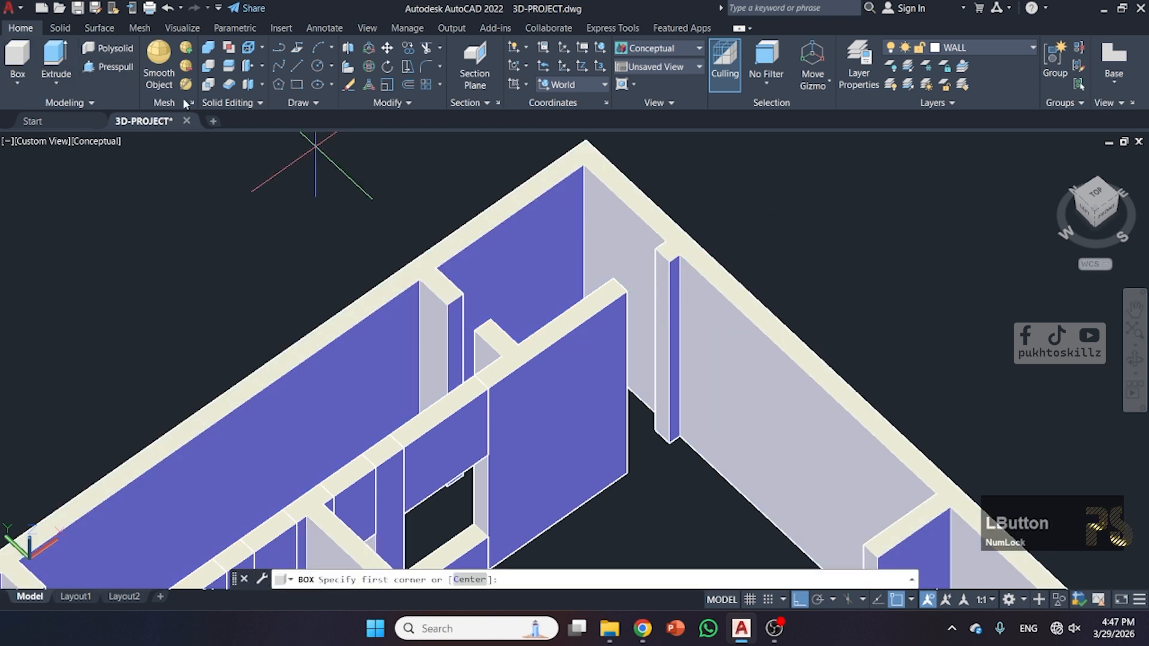
pyautogui.click(657, 247)
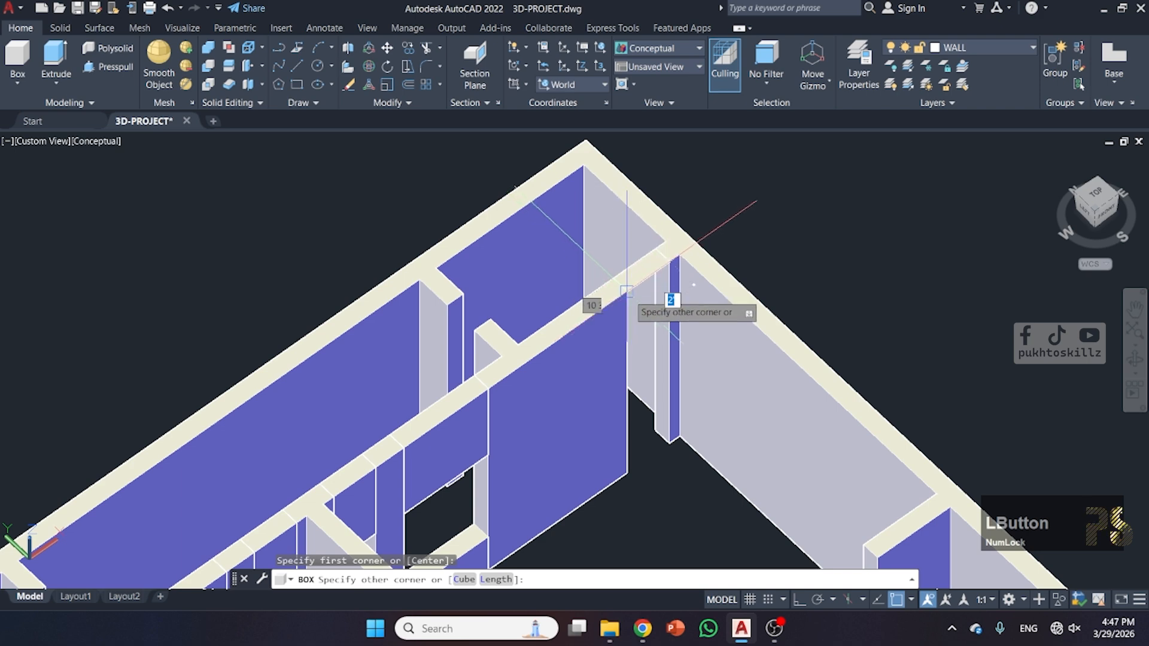
pyautogui.click(626, 291)
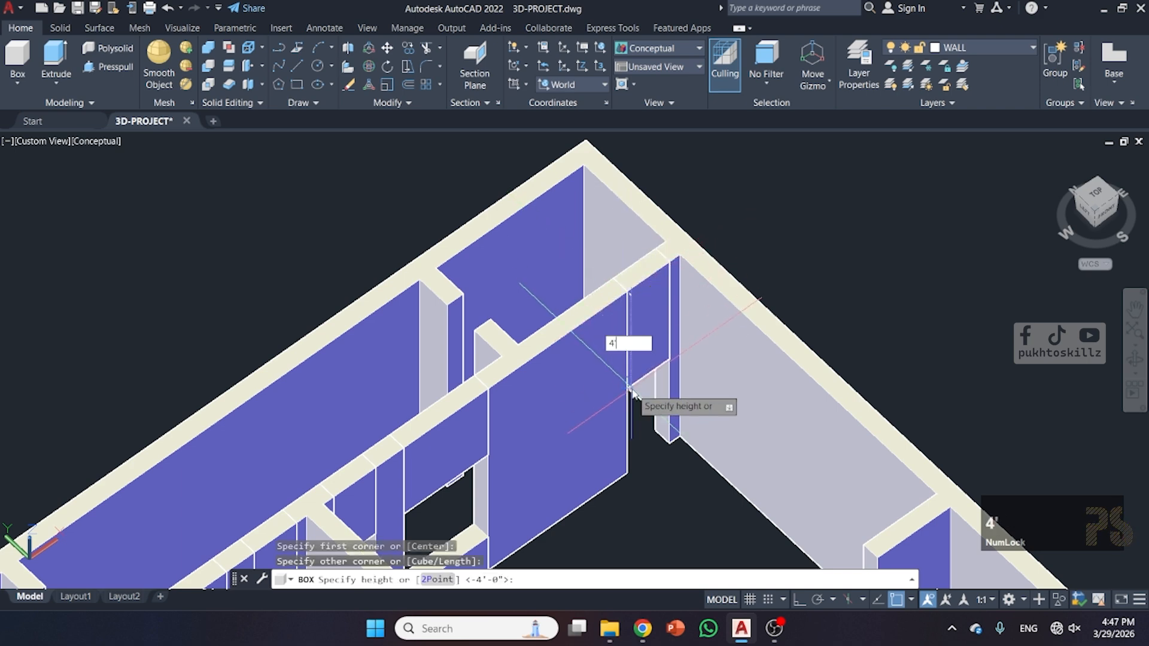
pyautogui.write('4')
pyautogui.press('Return')
# - Draw a 9' high box from the floor in the opening between the rear wall's east stub and the T-shaped wall's stub
pyautogui.press('space')
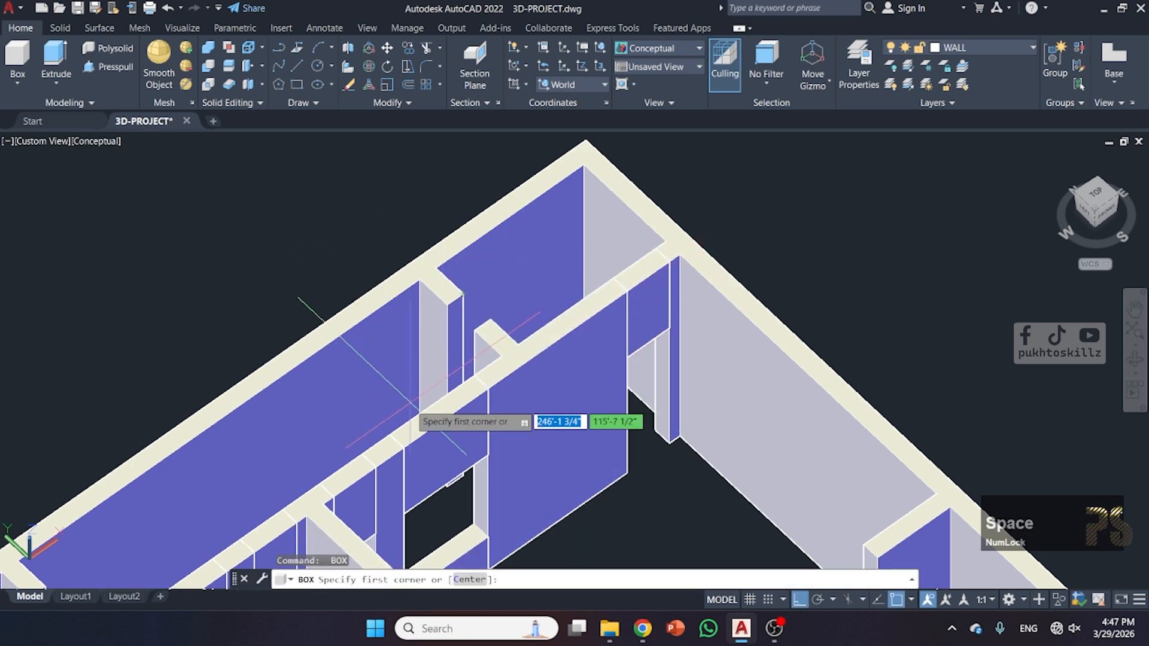
pyautogui.keyDown('shift'); pyautogui.moveTo(410, 402); pyautogui.dragTo(542, 467, button='middle'); pyautogui.keyUp('shift')
pyautogui.scroll(2, 522, 496)
pyautogui.scroll(2, 546, 488)
pyautogui.scroll(2, 545, 464)
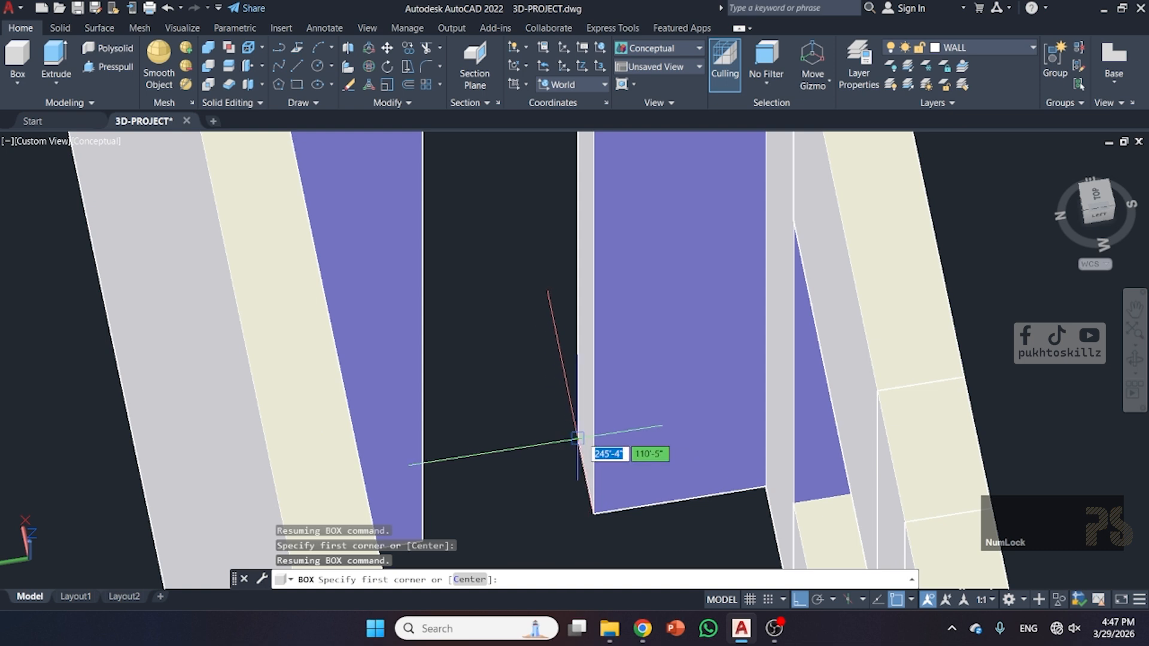
pyautogui.click(578, 438)
pyautogui.scroll(-3, 456, 462)
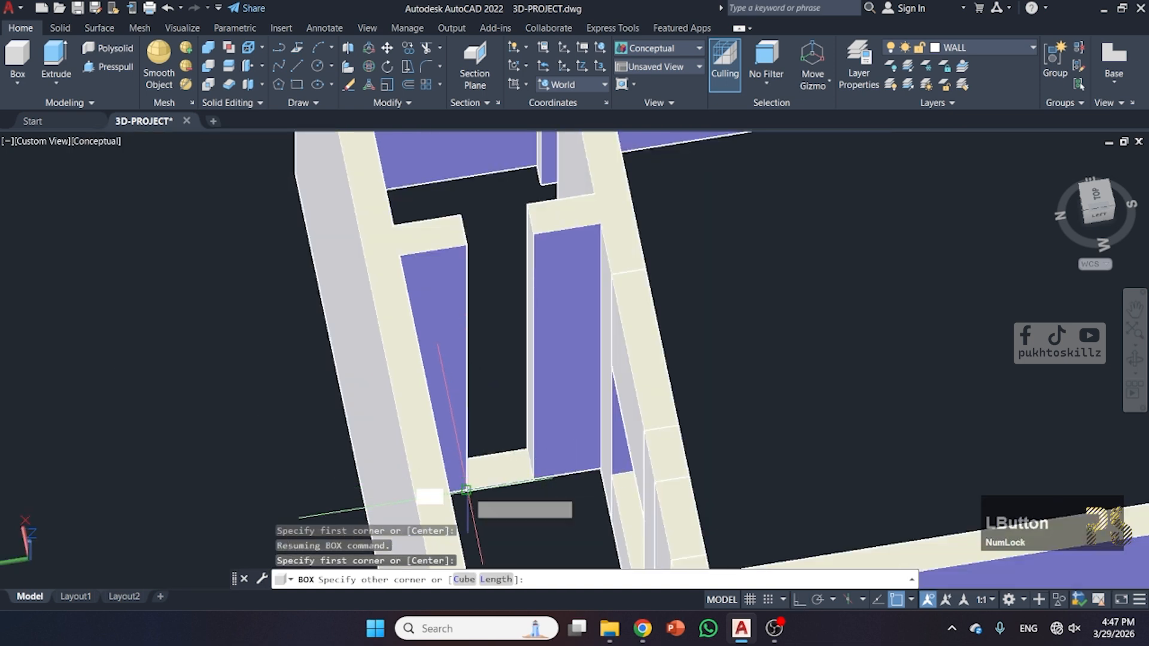
pyautogui.click(467, 490)
pyautogui.write("9'")
pyautogui.press('Return')
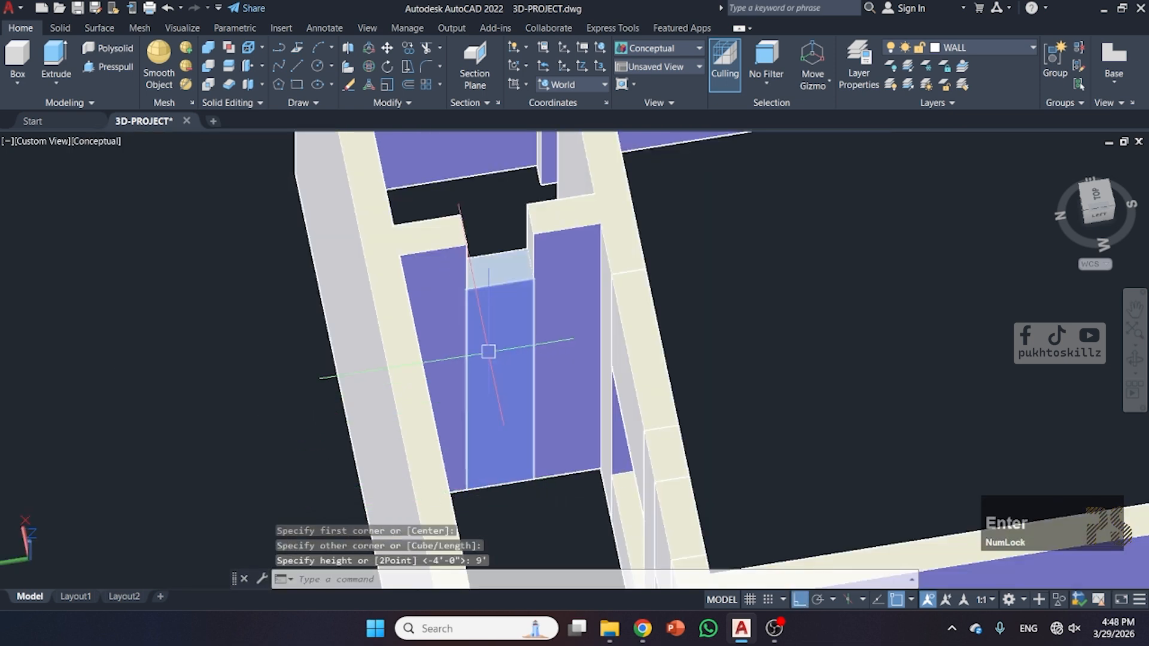
# - Draw a box extending 1' down from the wall tops above the 9' high box between the two stubs
pyautogui.press('space')
pyautogui.click(528, 205)
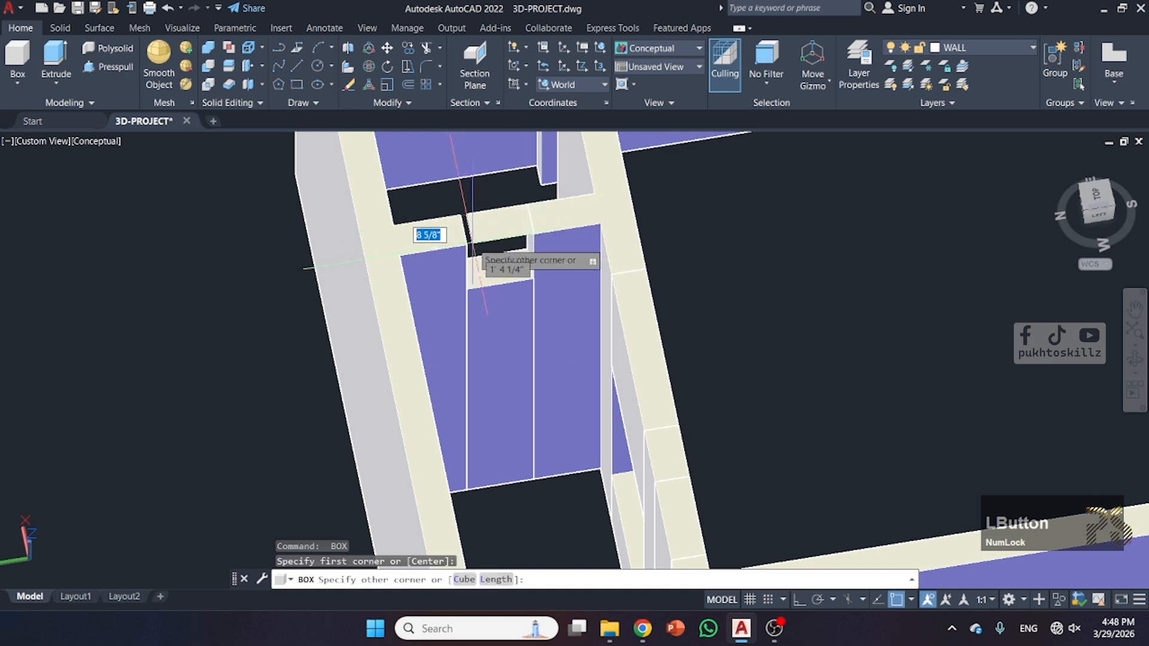
pyautogui.click(459, 287)
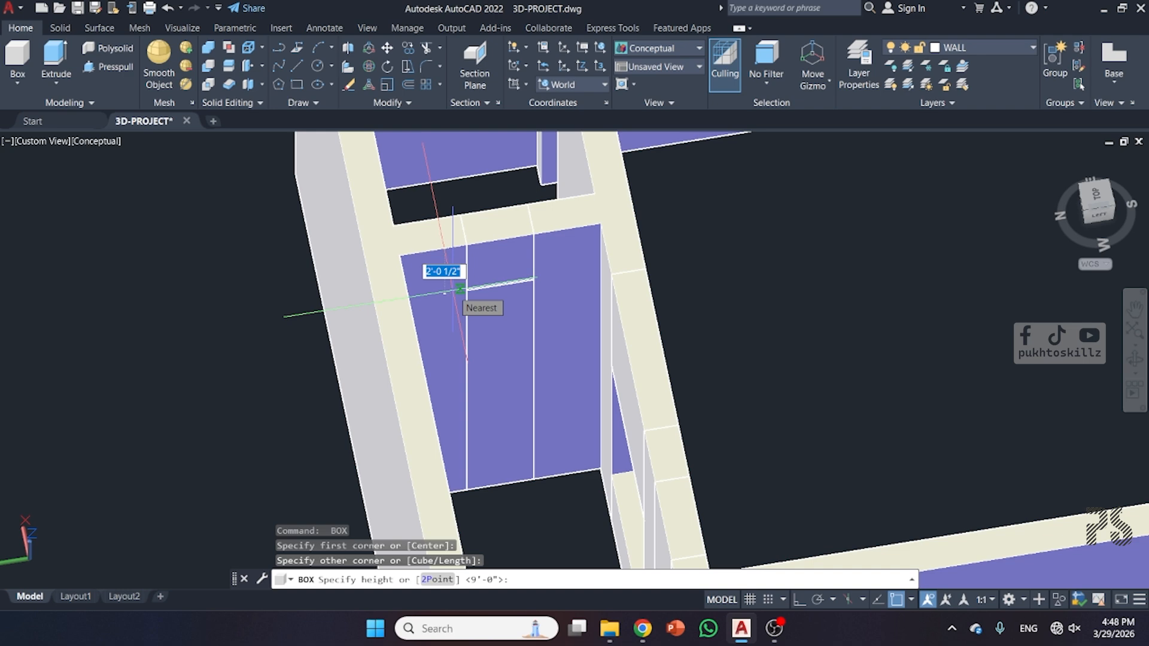
pyautogui.write('1')
pyautogui.press('Return')
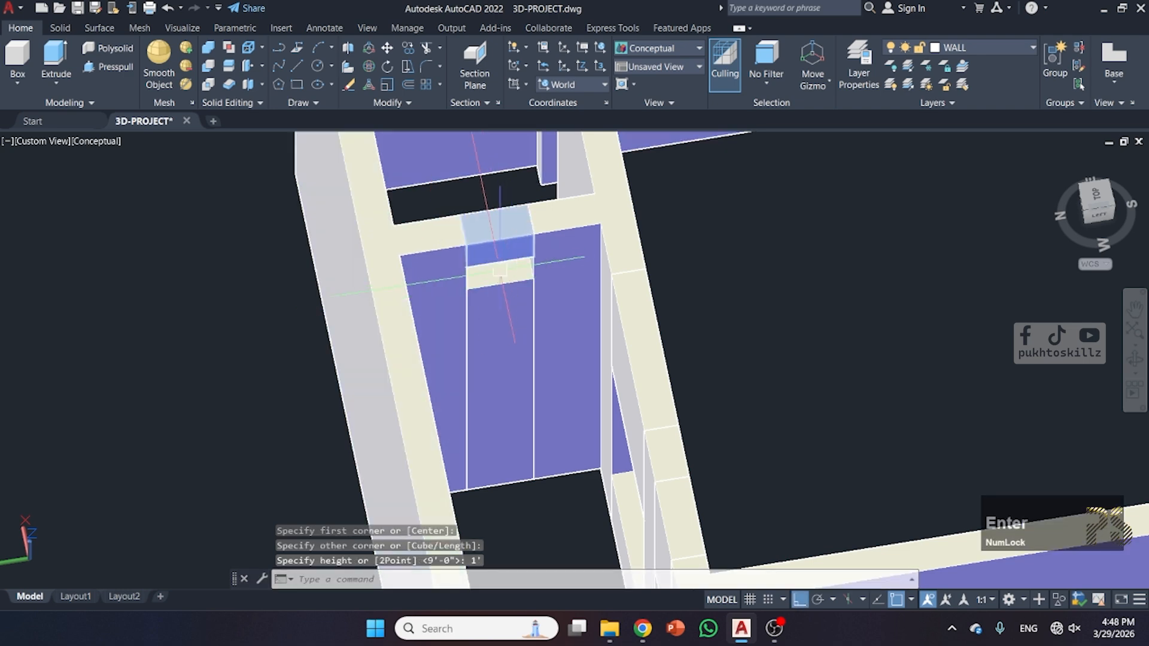
# - Mirror the 9' box, the 1' box and the east 4' door header to the west side across the central wall's midline, keeping the originals
pyautogui.keyDown('shift'); pyautogui.moveTo(491, 314); pyautogui.dragTo(506, 280, button='middle'); pyautogui.keyUp('shift')
pyautogui.scroll(-5, 608, 282)
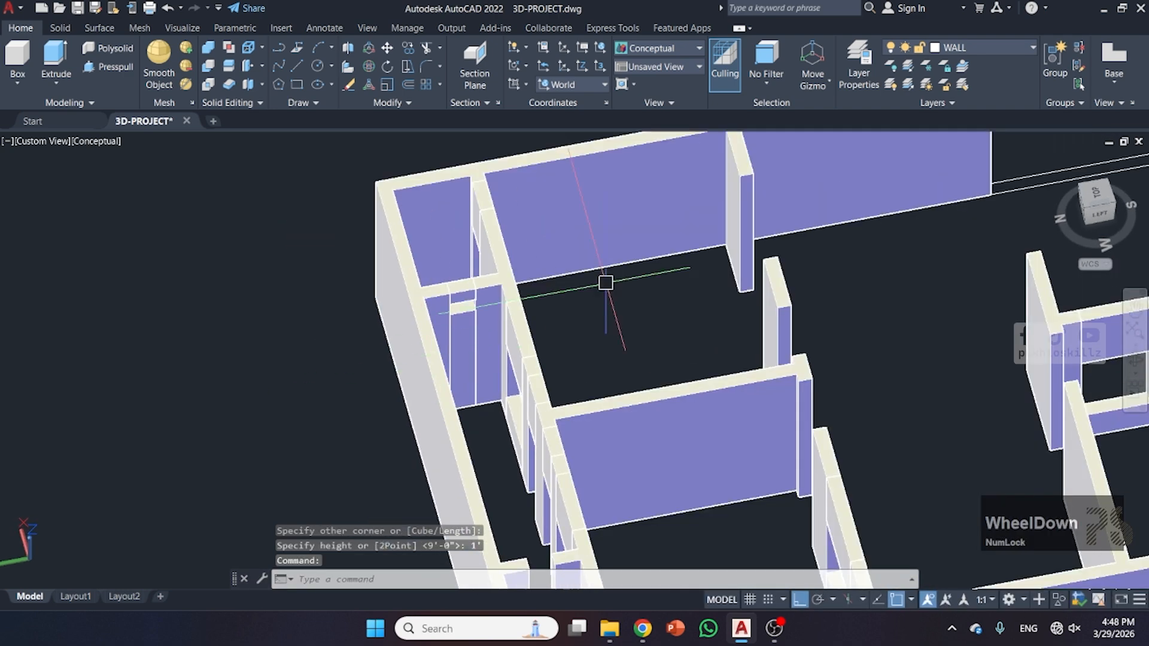
pyautogui.keyDown('shift'); pyautogui.moveTo(608, 282); pyautogui.dragTo(608, 257, button='middle'); pyautogui.keyUp('shift')
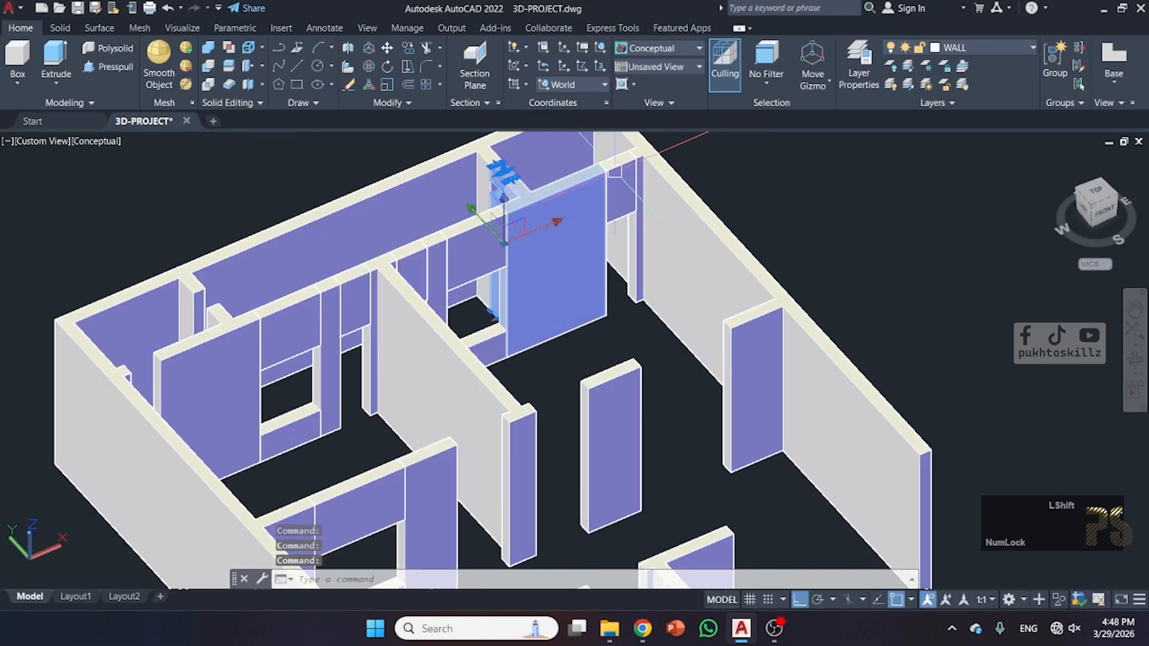
pyautogui.press('space')
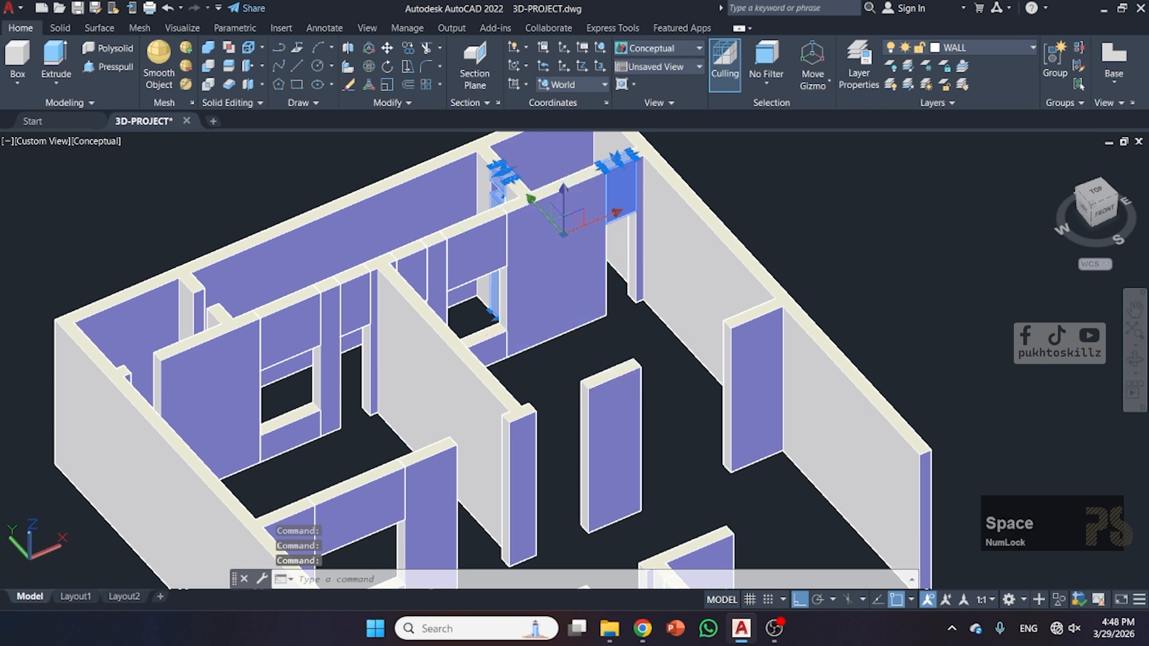
pyautogui.scroll(-3, 514, 468)
pyautogui.scroll(3, 475, 379)
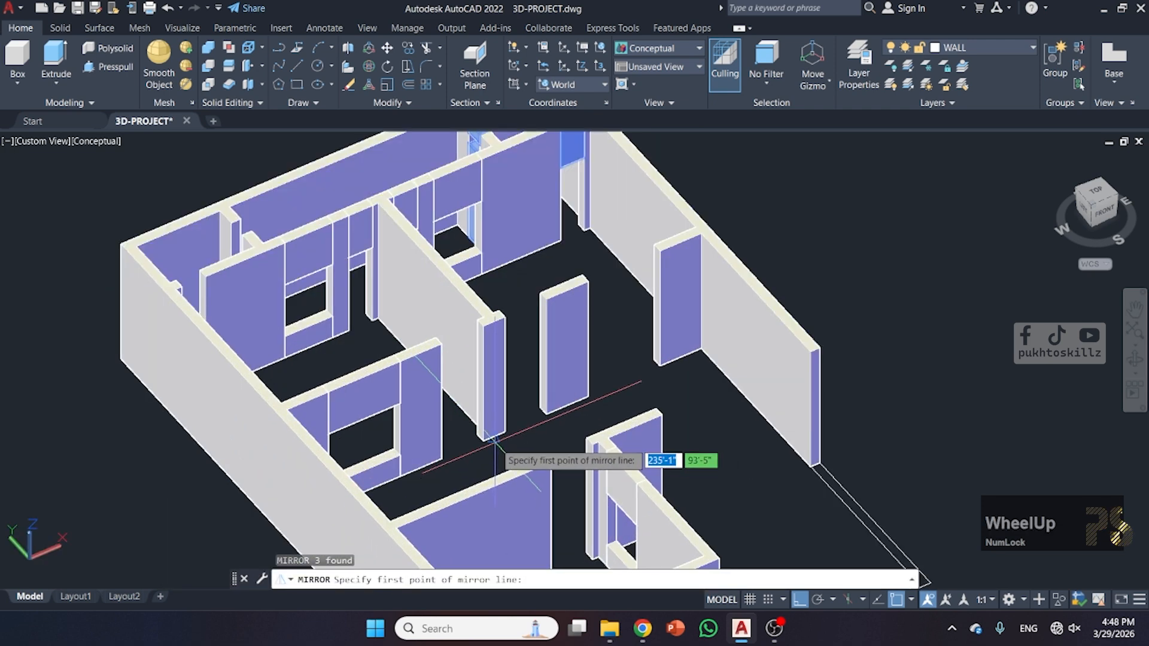
pyautogui.click(492, 449)
pyautogui.scroll(3, 521, 460)
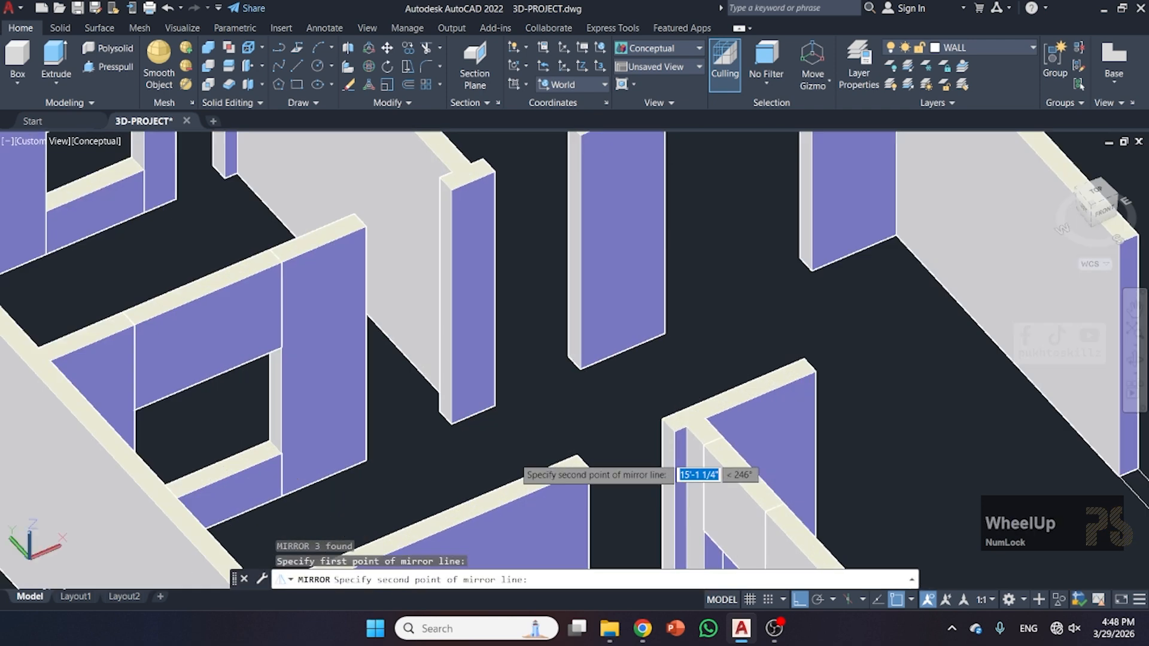
pyautogui.click(512, 456)
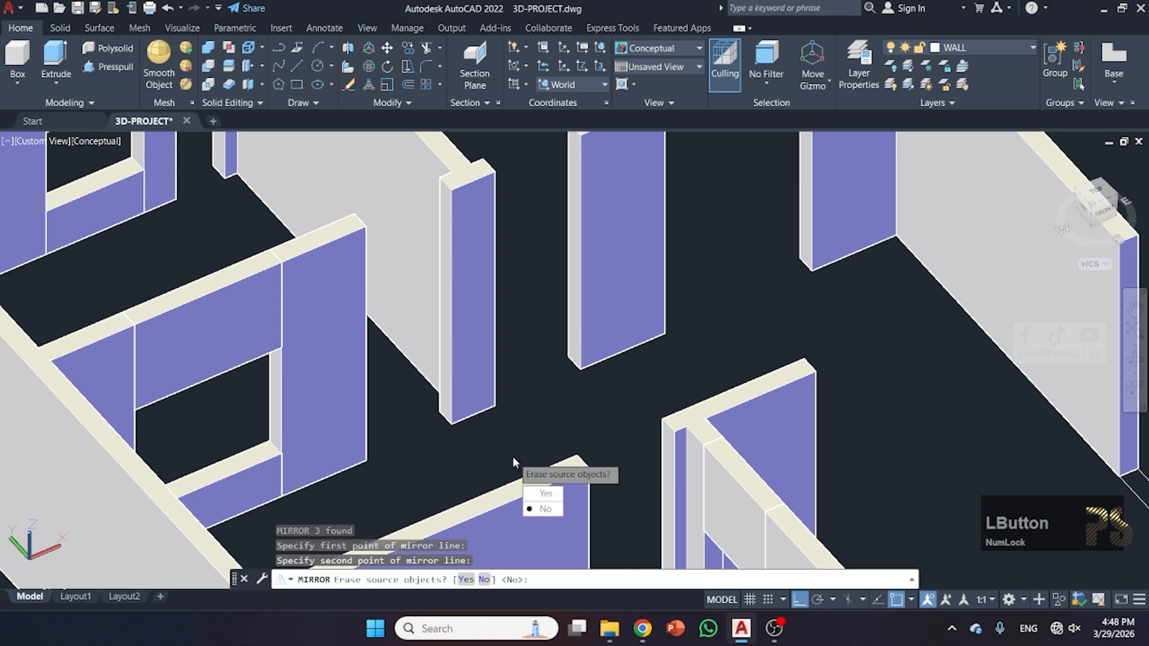
pyautogui.press('space')
pyautogui.scroll(-5, 512, 456)
# - Mirror the west room's front window header and sill boxes across the central wall's midline into the matching east opening, keeping the originals
pyautogui.scroll(6, 532, 464)
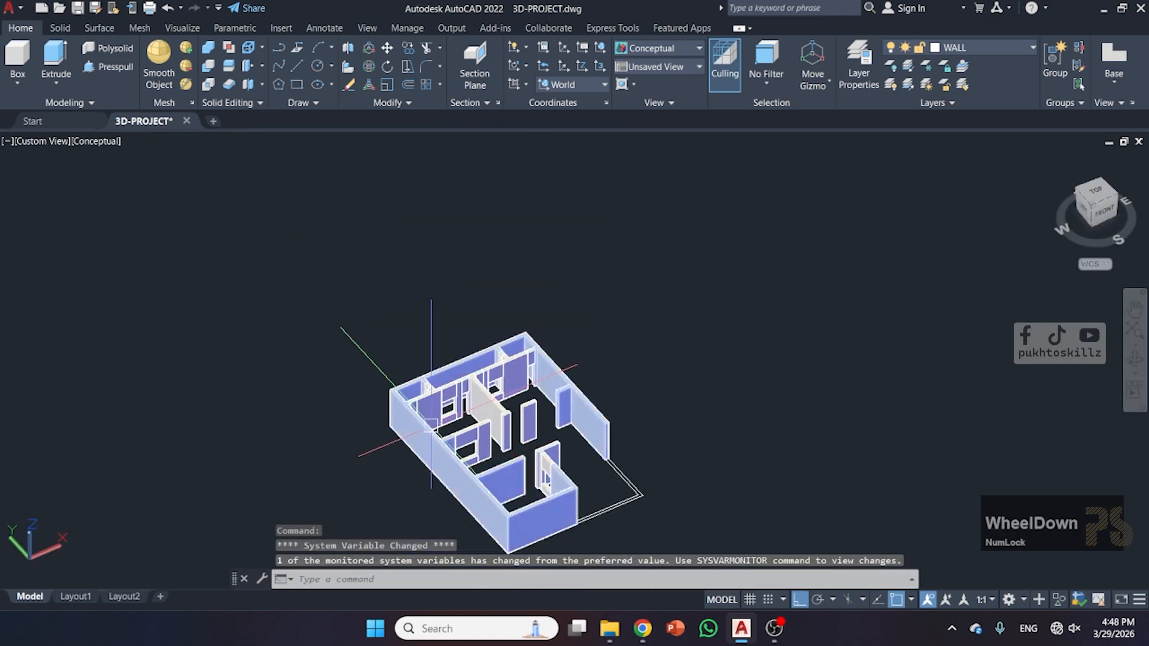
pyautogui.keyDown('shift'); pyautogui.moveTo(531, 464); pyautogui.dragTo(482, 363, button='middle'); pyautogui.keyUp('shift')
pyautogui.scroll(-3, 481, 363)
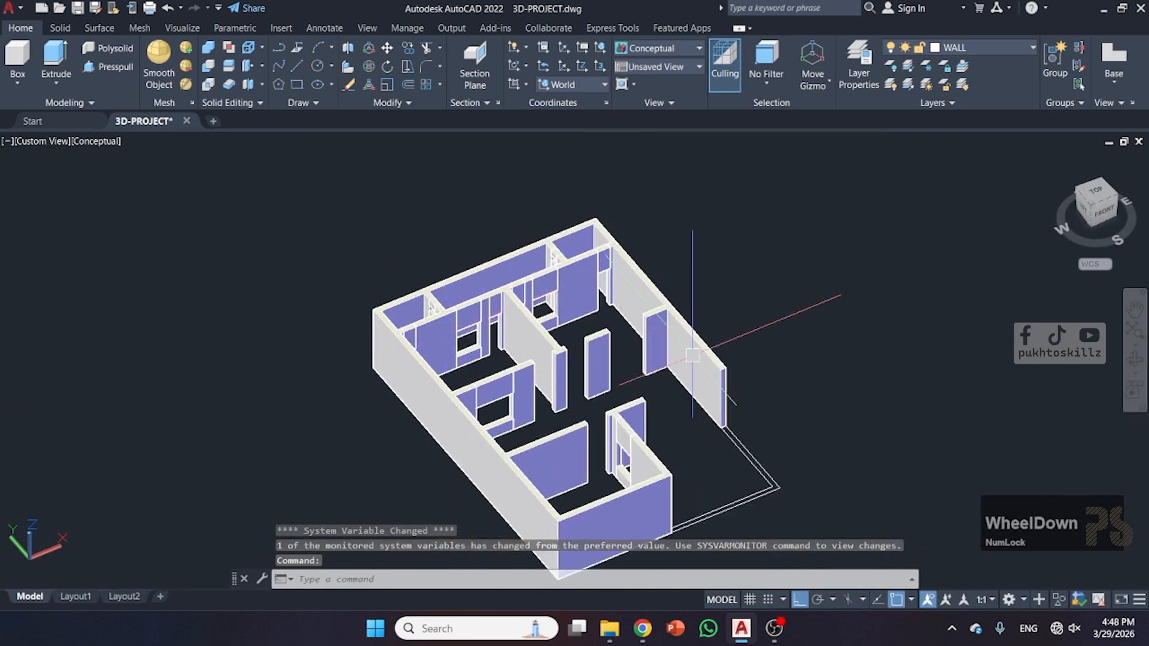
pyautogui.scroll(3, 482, 363)
pyautogui.click(407, 395)
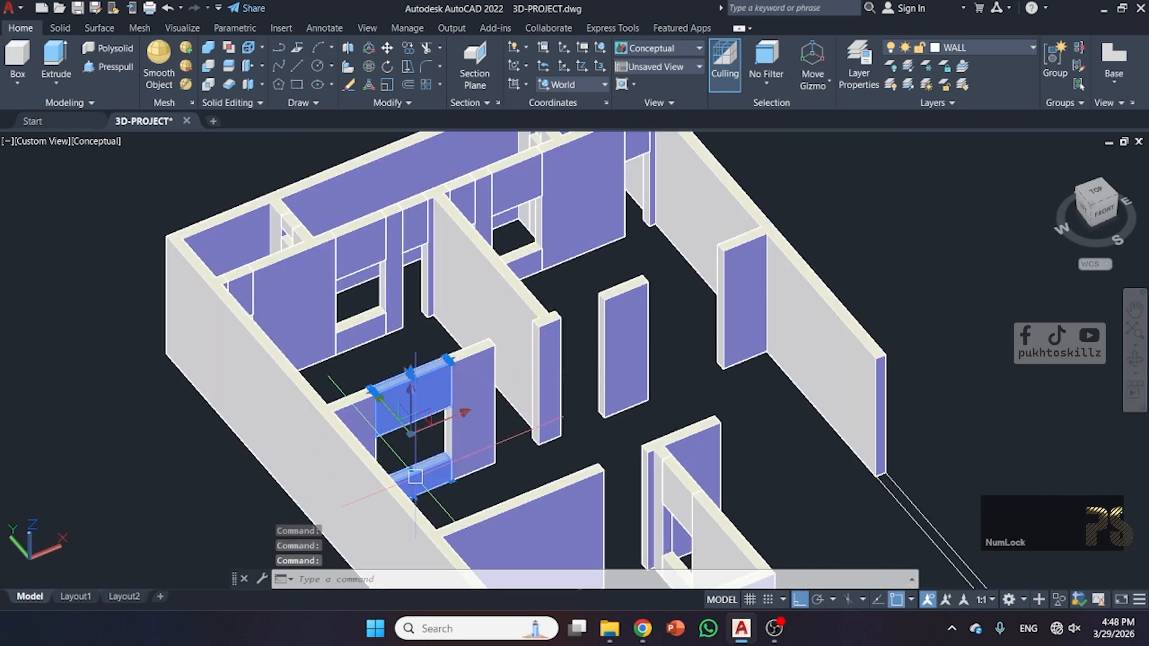
pyautogui.press('space')
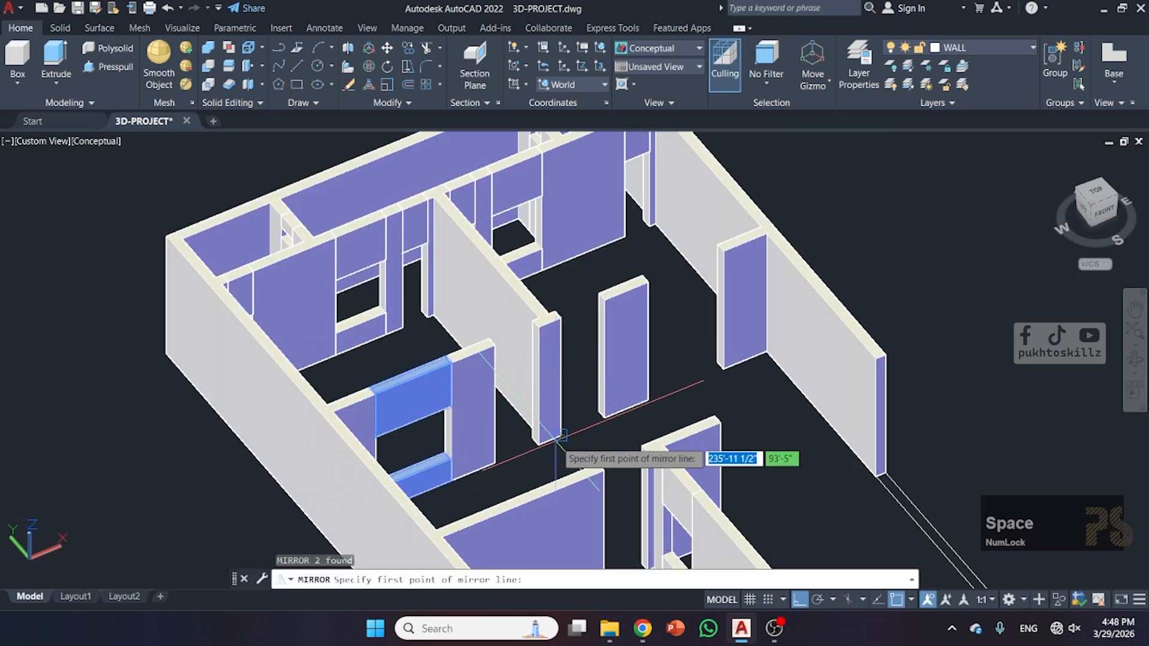
pyautogui.click(550, 444)
pyautogui.click(563, 458)
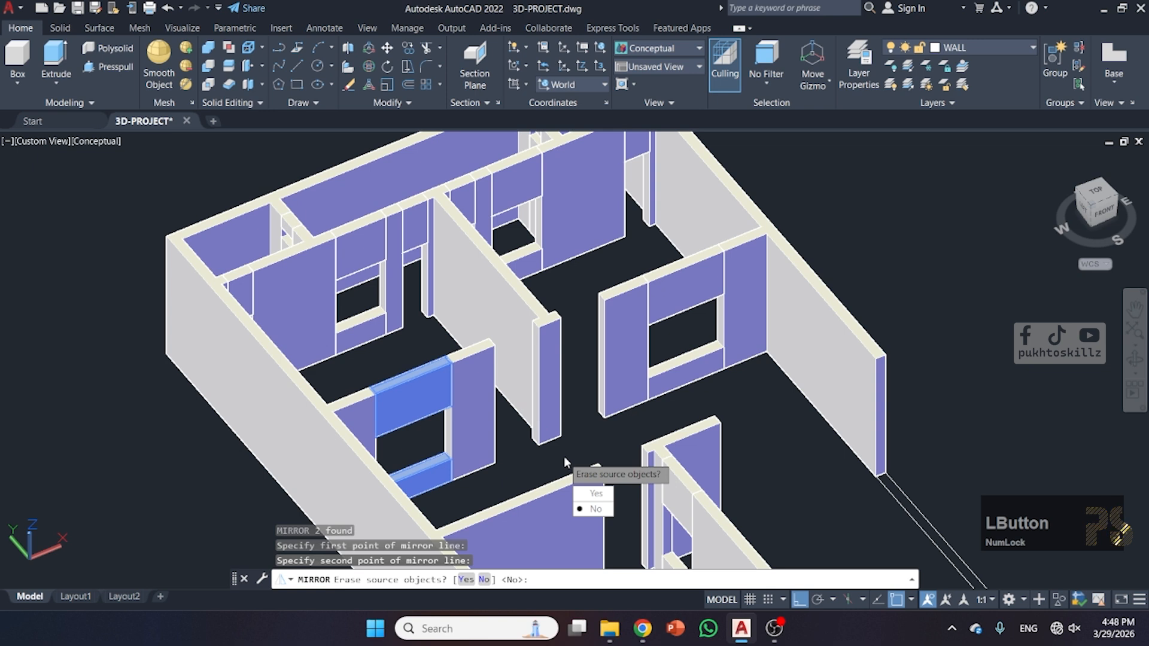
pyautogui.press('space')
pyautogui.scroll(2, 580, 330)
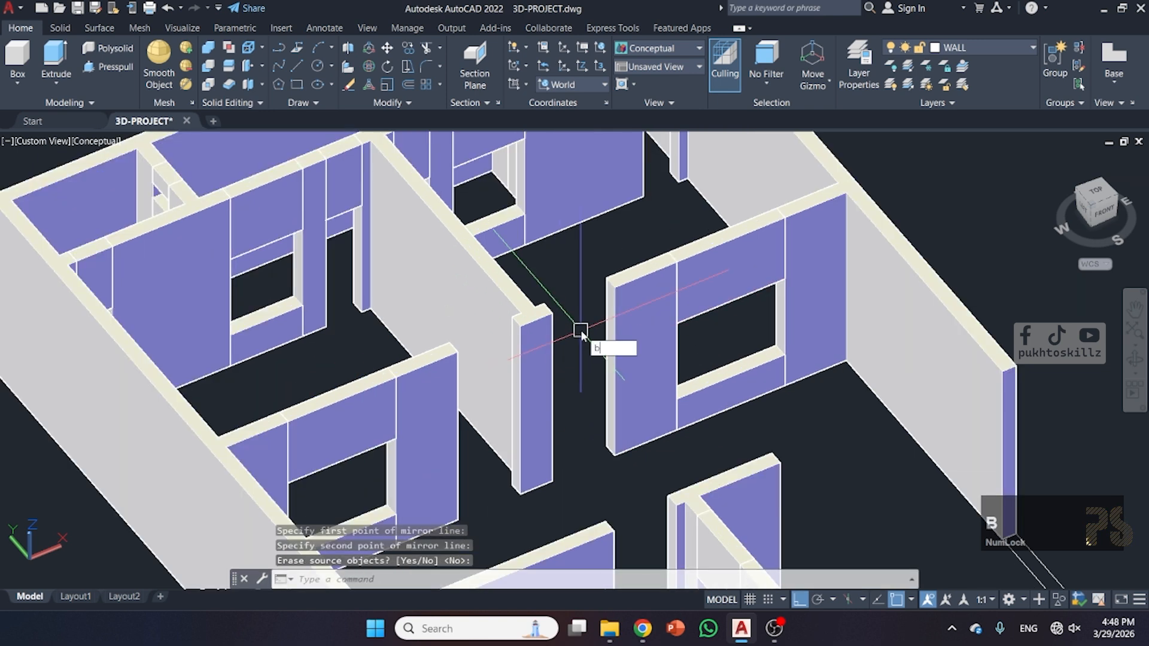
pyautogui.write('boc')
pyautogui.press('space')
pyautogui.press('Escape')
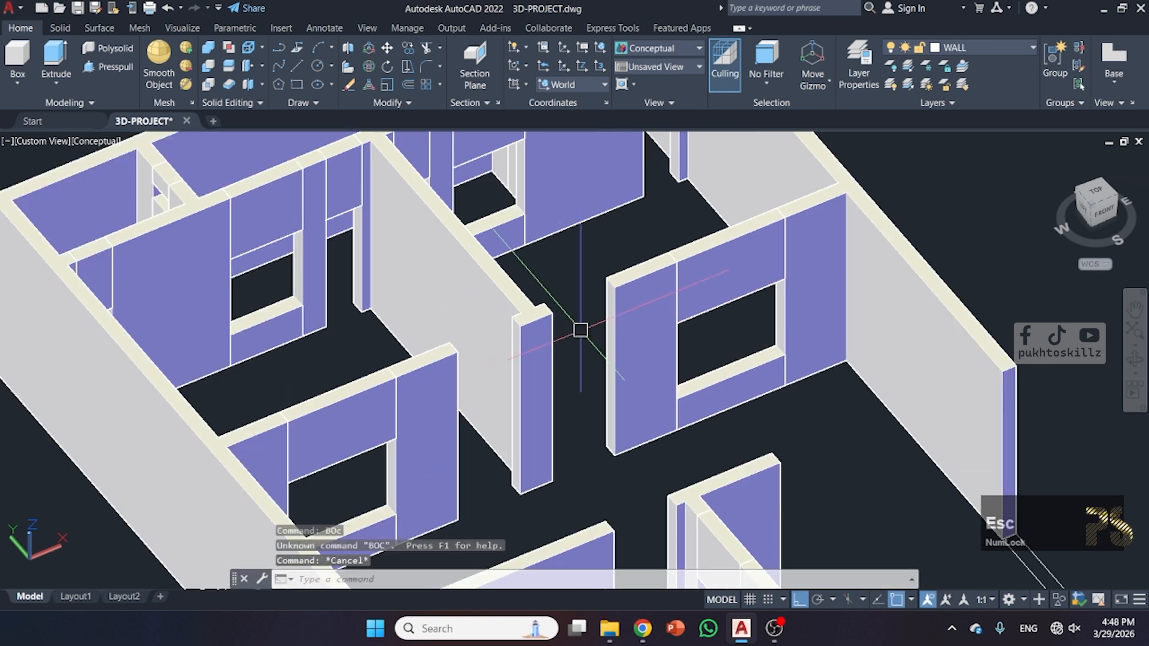
# - Draw a header box extending 4' down from the wall tops in the door opening east of the central wall's front end
pyautogui.write('box')
pyautogui.press('space')
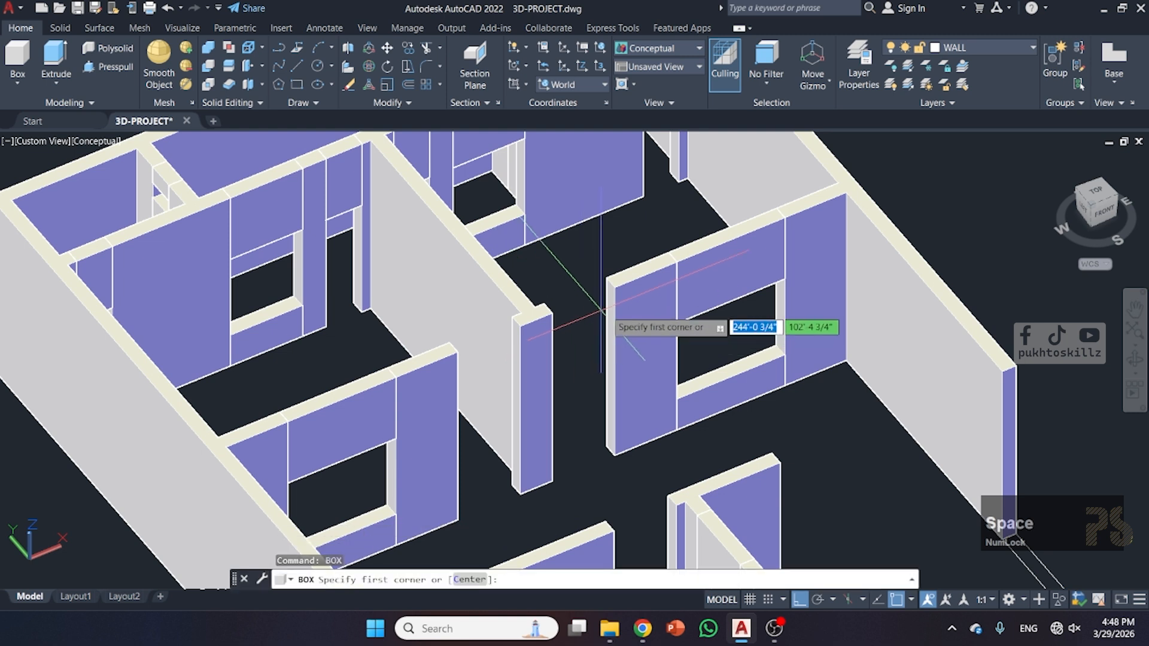
pyautogui.click(616, 291)
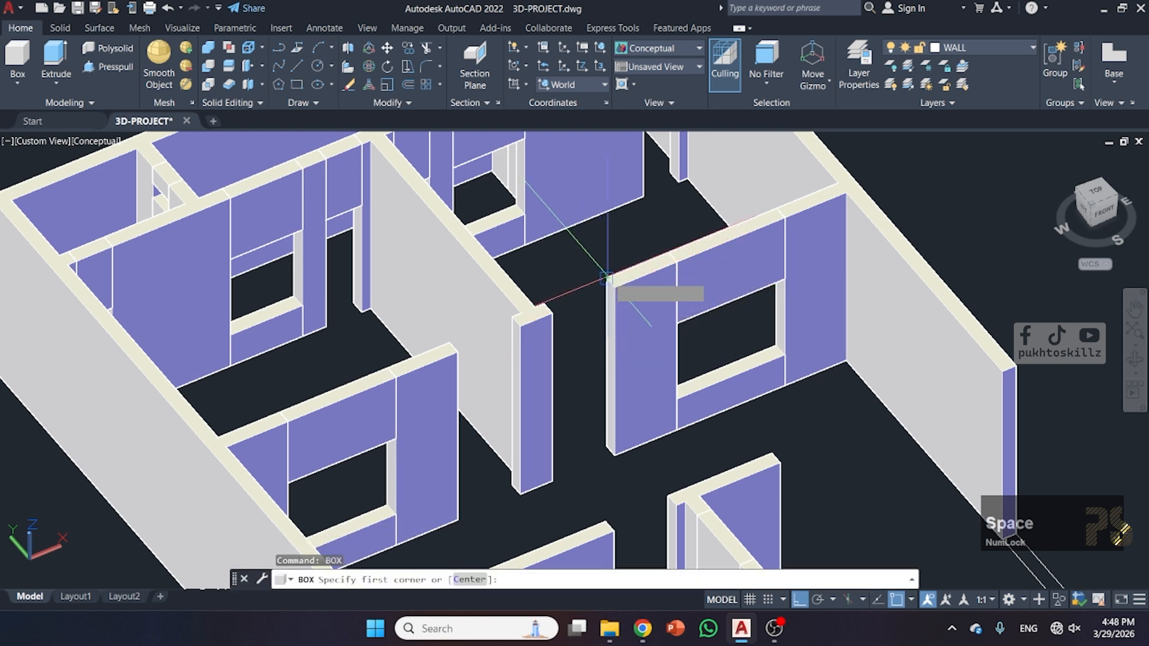
pyautogui.click(552, 311)
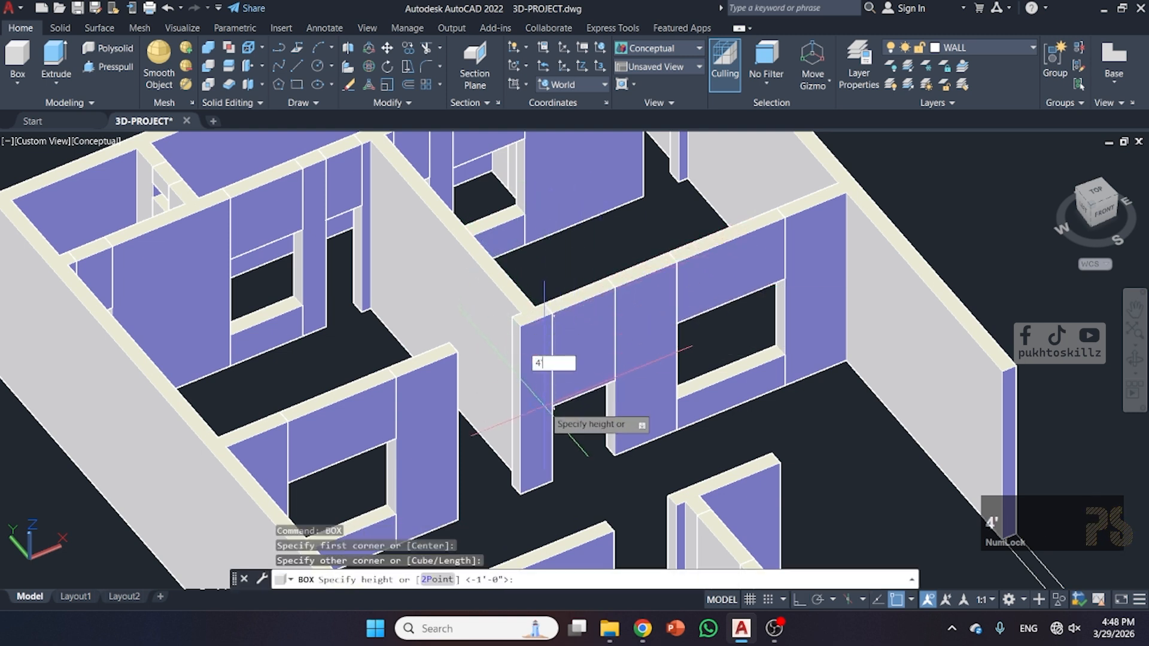
pyautogui.write("4'")
pyautogui.press('Return')
# - Mirror the new 4' door header across the central wall's midline into the west door opening, keeping the original
pyautogui.click(571, 358)
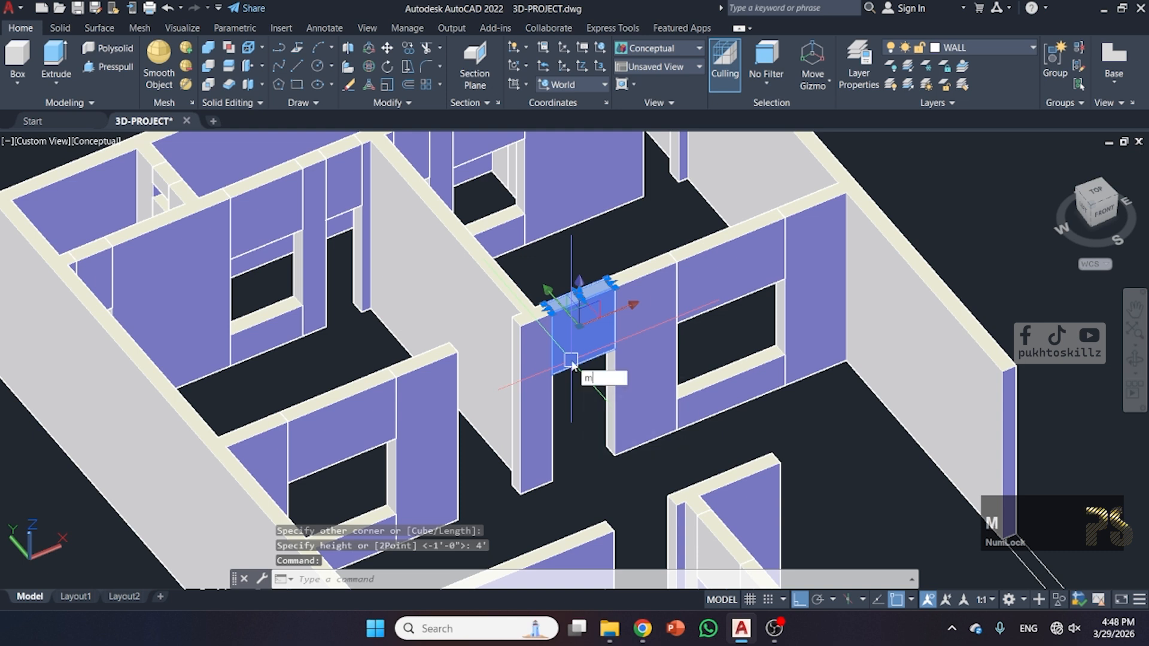
pyautogui.write('mi')
pyautogui.press('space')
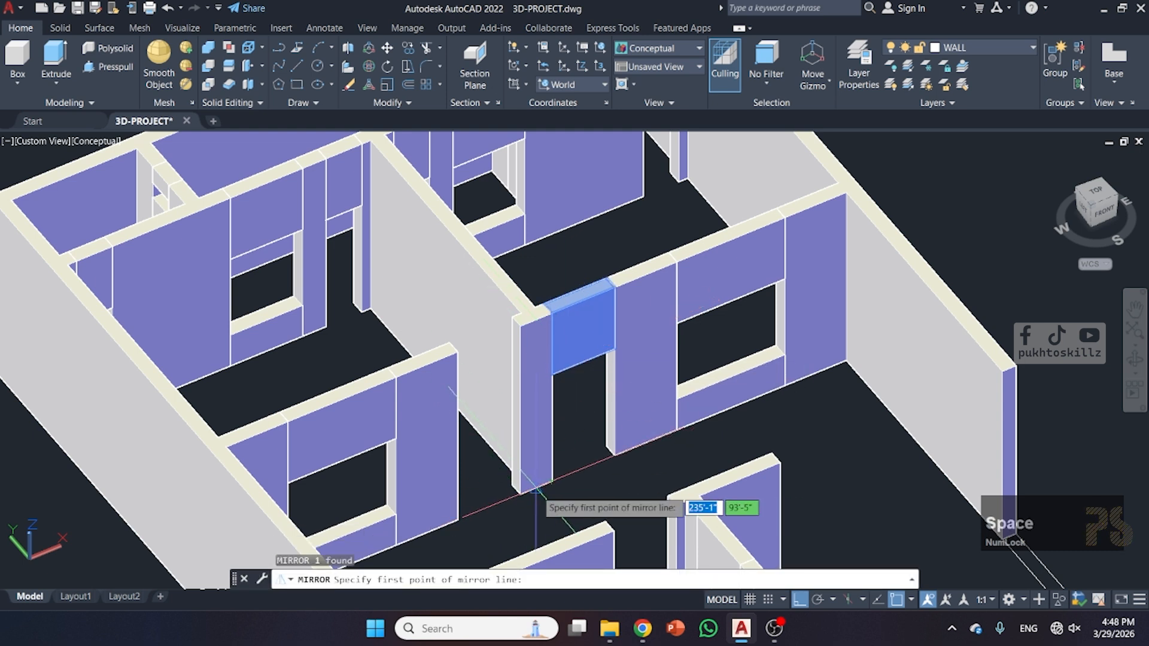
pyautogui.click(537, 488)
pyautogui.click(552, 519)
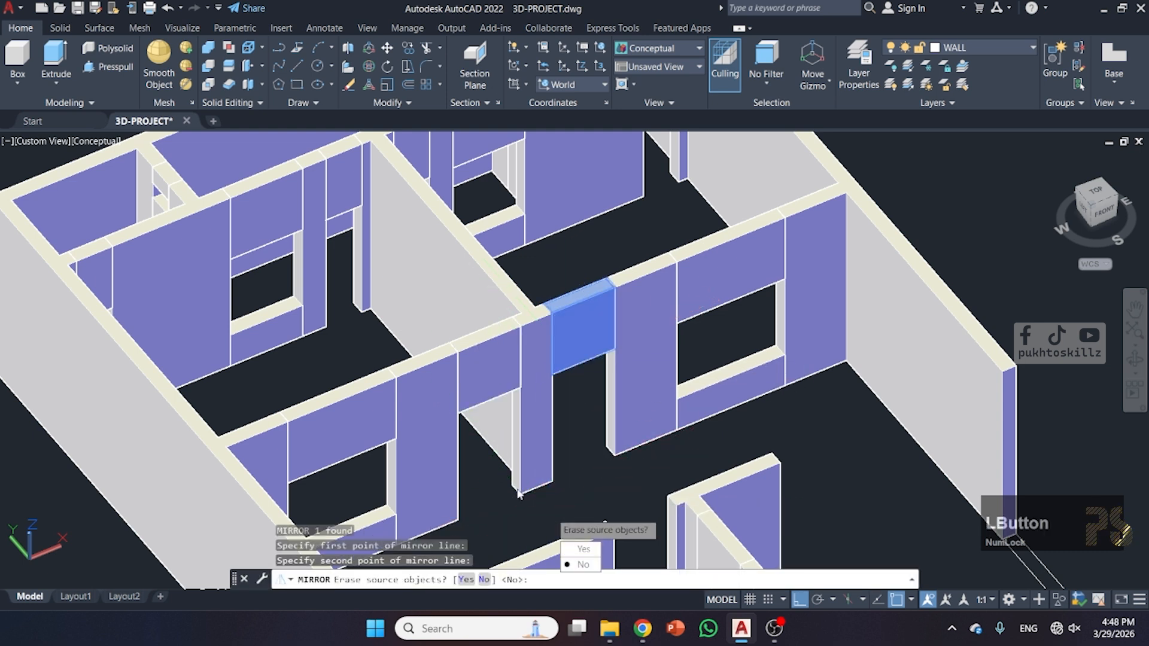
pyautogui.press('space')
pyautogui.press('space')
pyautogui.press('Escape')
# - Copy the west 4' door header from its top corner into the front room's door opening, against the wall stub
pyautogui.scroll(-8, 530, 392)
pyautogui.keyDown('shift'); pyautogui.moveTo(533, 398); pyautogui.dragTo(543, 398, button='middle'); pyautogui.keyUp('shift')
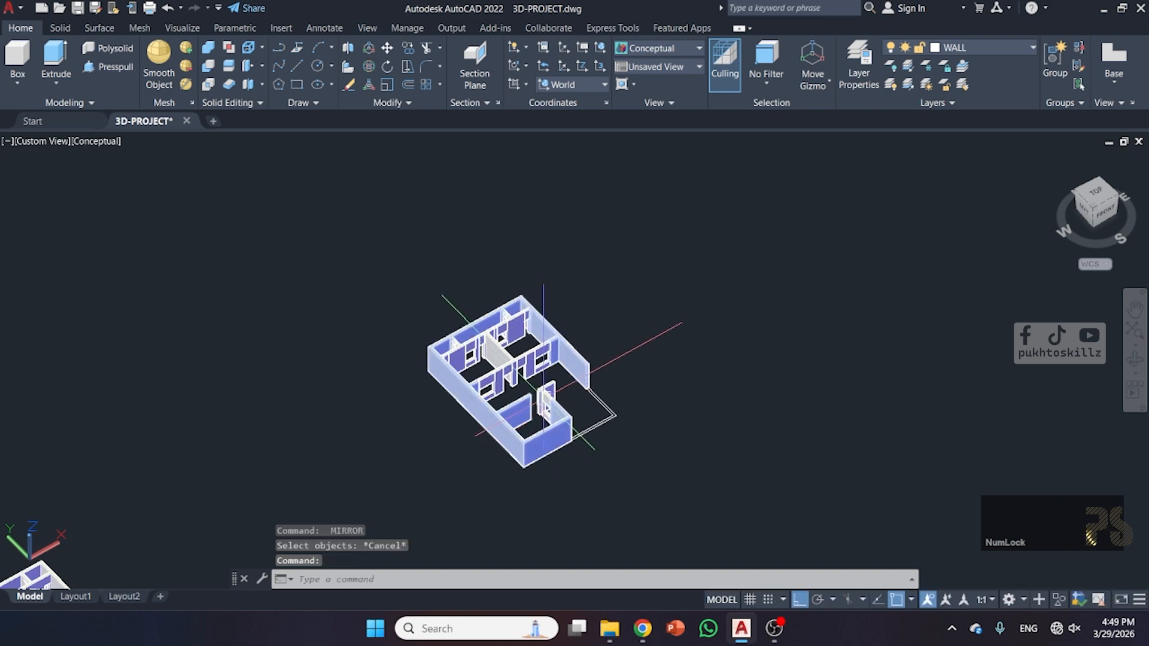
pyautogui.scroll(6, 545, 398)
pyautogui.click(384, 272)
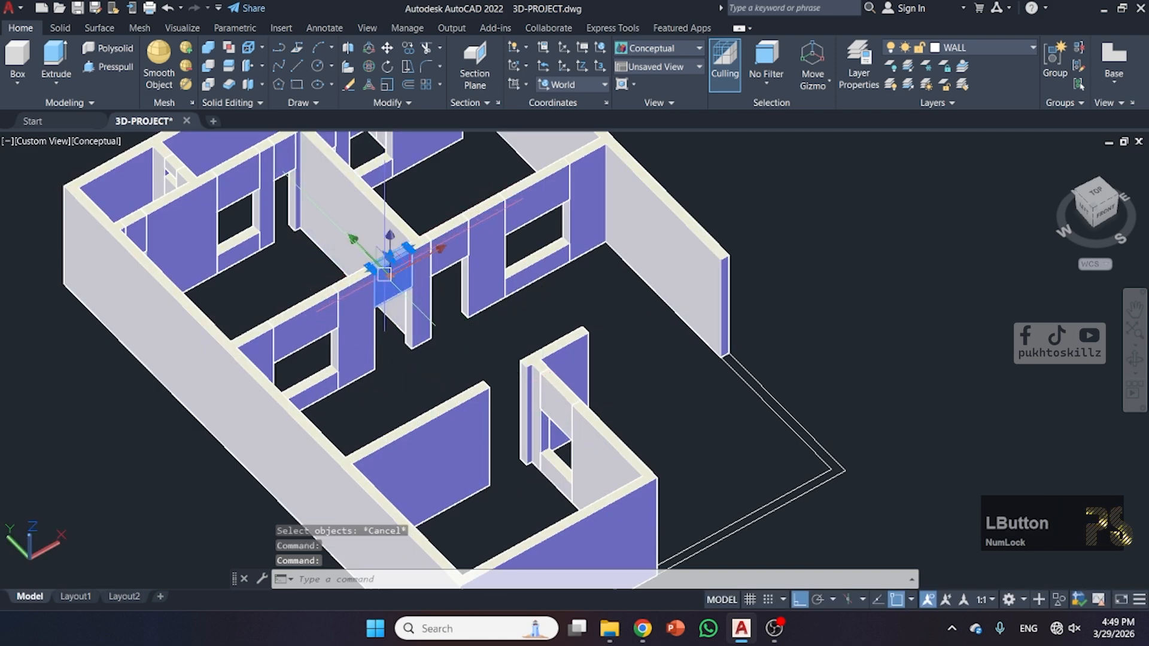
pyautogui.write('cp')
pyautogui.press('space')
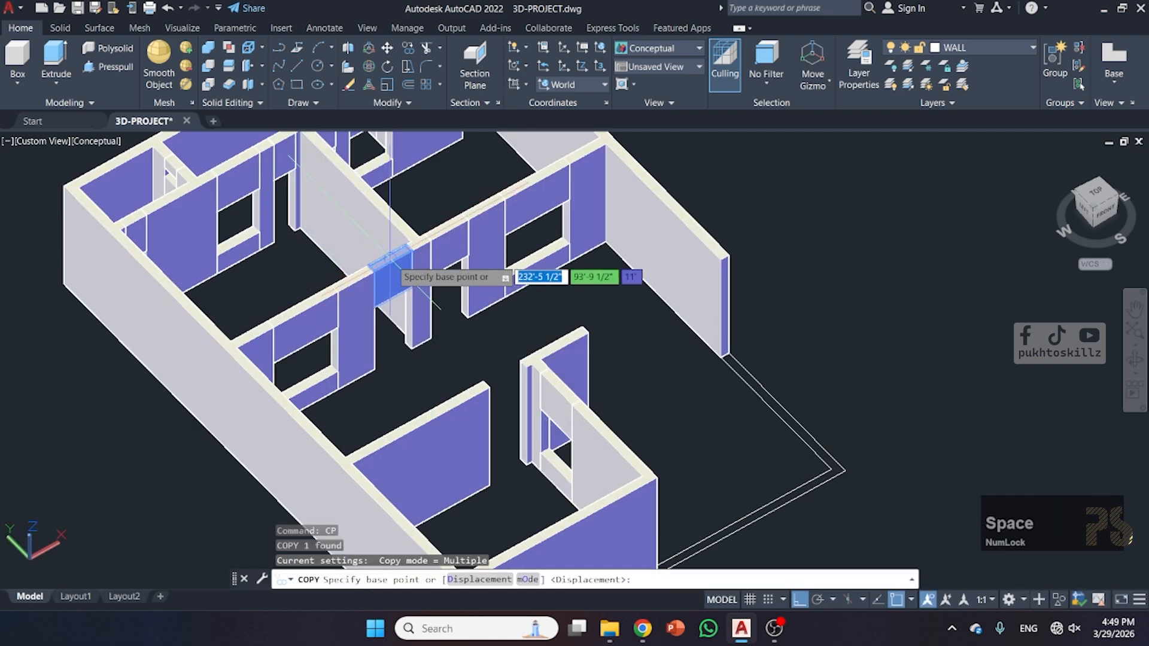
pyautogui.scroll(4, 409, 245)
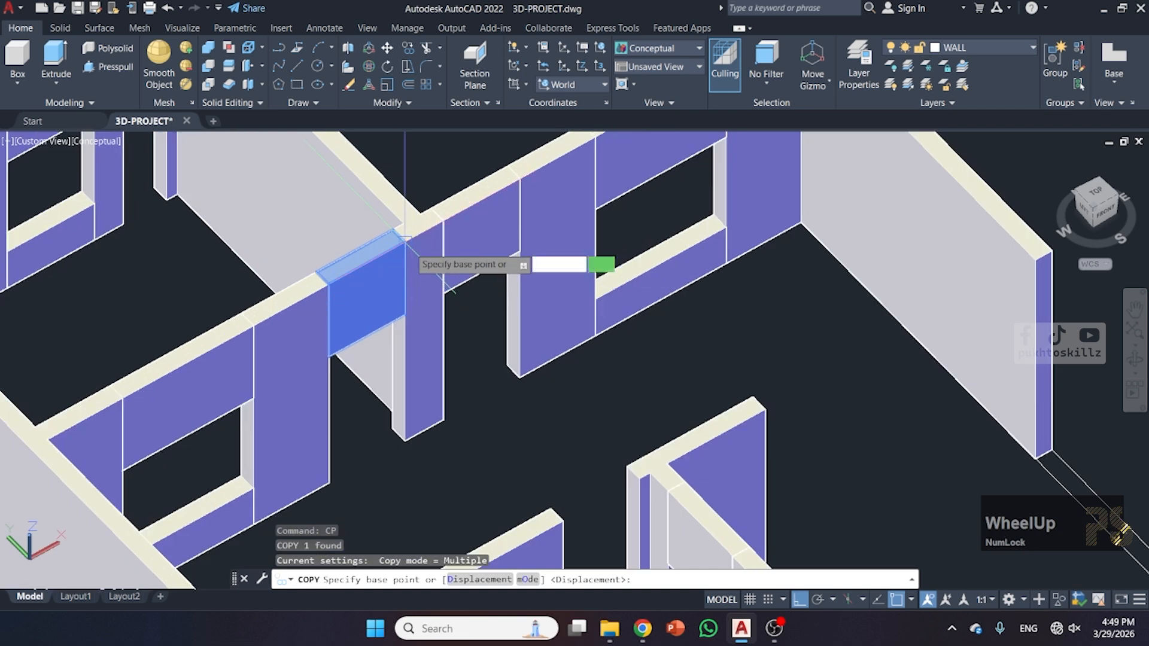
pyautogui.click(404, 239)
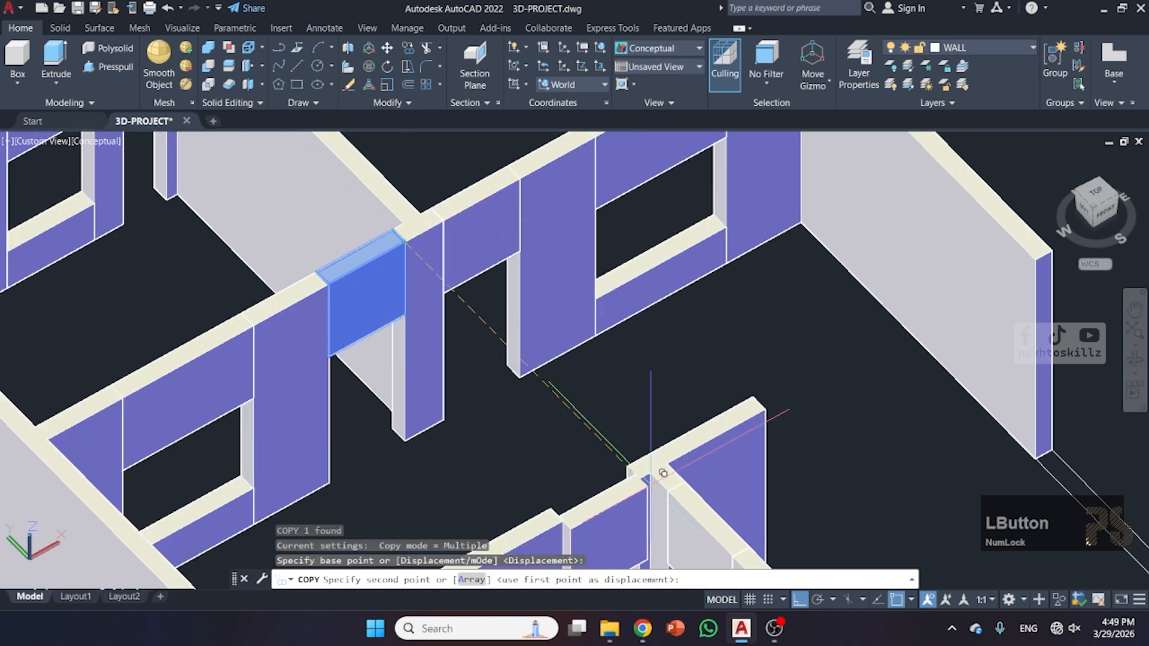
pyautogui.click(481, 354)
pyautogui.scroll(-3, 473, 368)
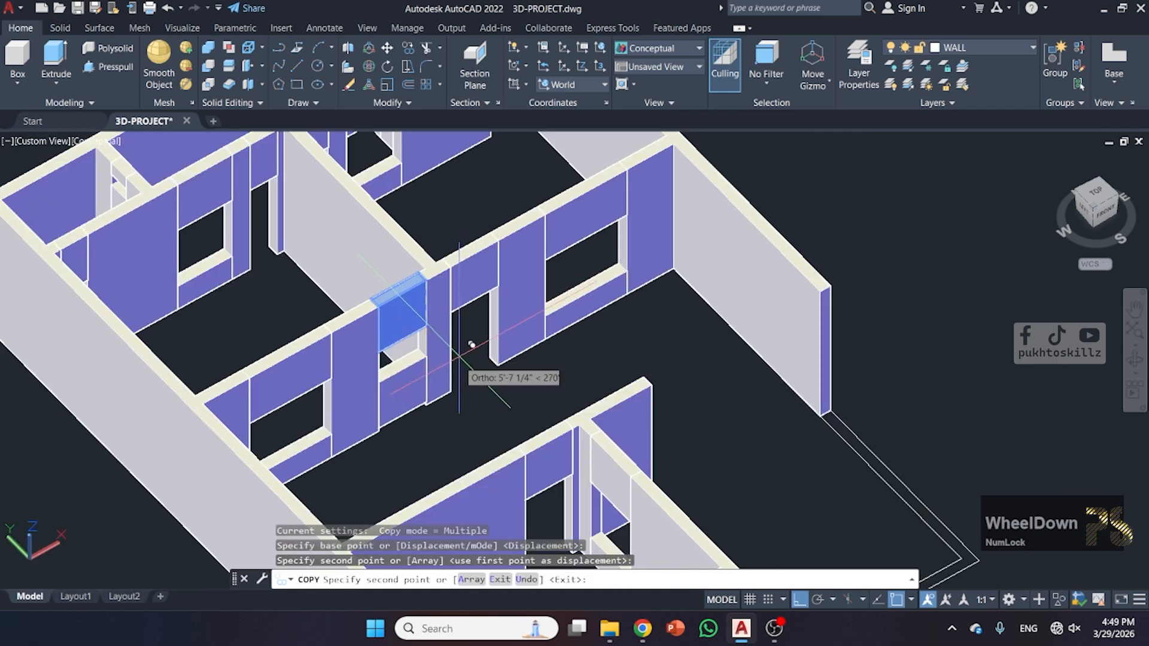
pyautogui.press('Escape')
# - Create a closed boundary polyline inside the L-shaped double outline at the open front east corner
pyautogui.scroll(-3, 453, 373)
pyautogui.keyDown('shift'); pyautogui.moveTo(453, 373); pyautogui.dragTo(537, 368, button='middle'); pyautogui.keyUp('shift')
pyautogui.scroll(3, 536, 369)
pyautogui.scroll(-4, 536, 369)
pyautogui.keyDown('shift'); pyautogui.moveTo(588, 443); pyautogui.dragTo(532, 315, button='middle'); pyautogui.keyUp('shift')
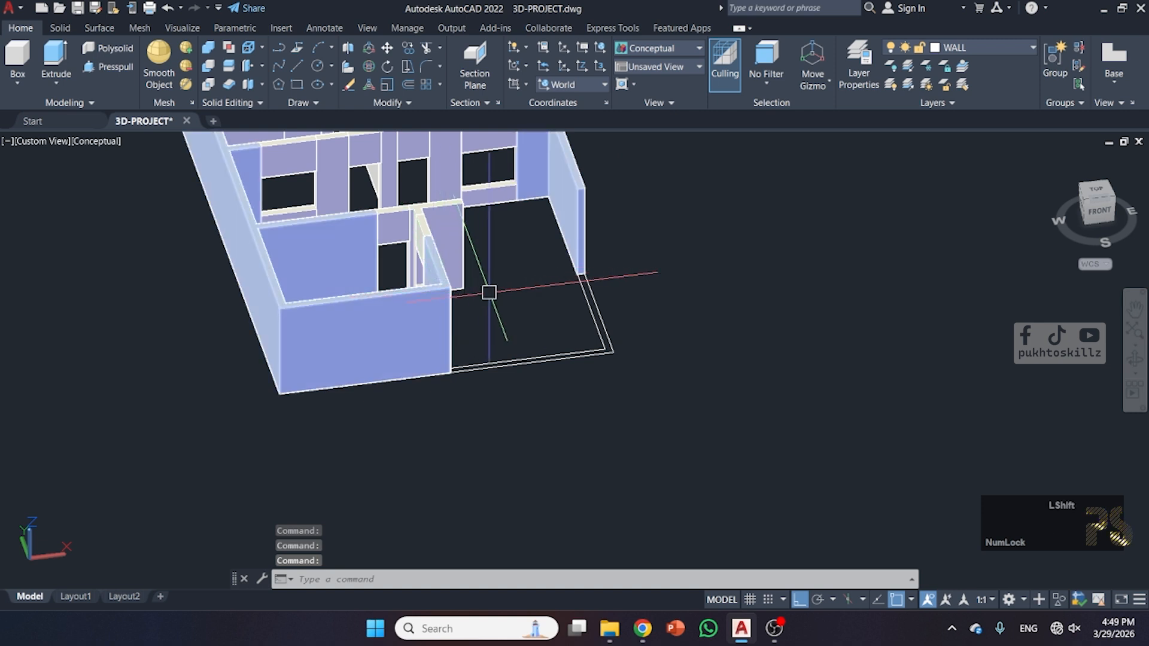
pyautogui.scroll(1, 544, 368)
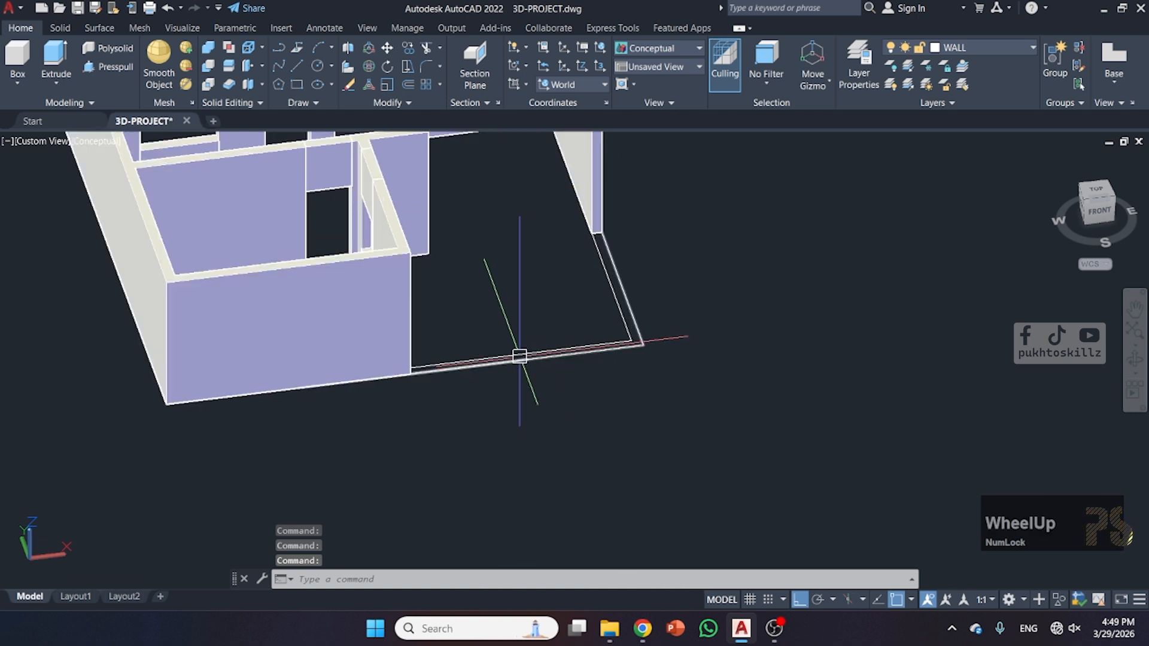
pyautogui.scroll(1, 496, 364)
pyautogui.moveTo(496, 364)
pyautogui.keyDown('shift'); pyautogui.mouseDown(button='middle')
pyautogui.moveTo(479, 364)
pyautogui.moveTo(489, 375)
pyautogui.mouseUp(button='middle'); pyautogui.keyUp('shift')
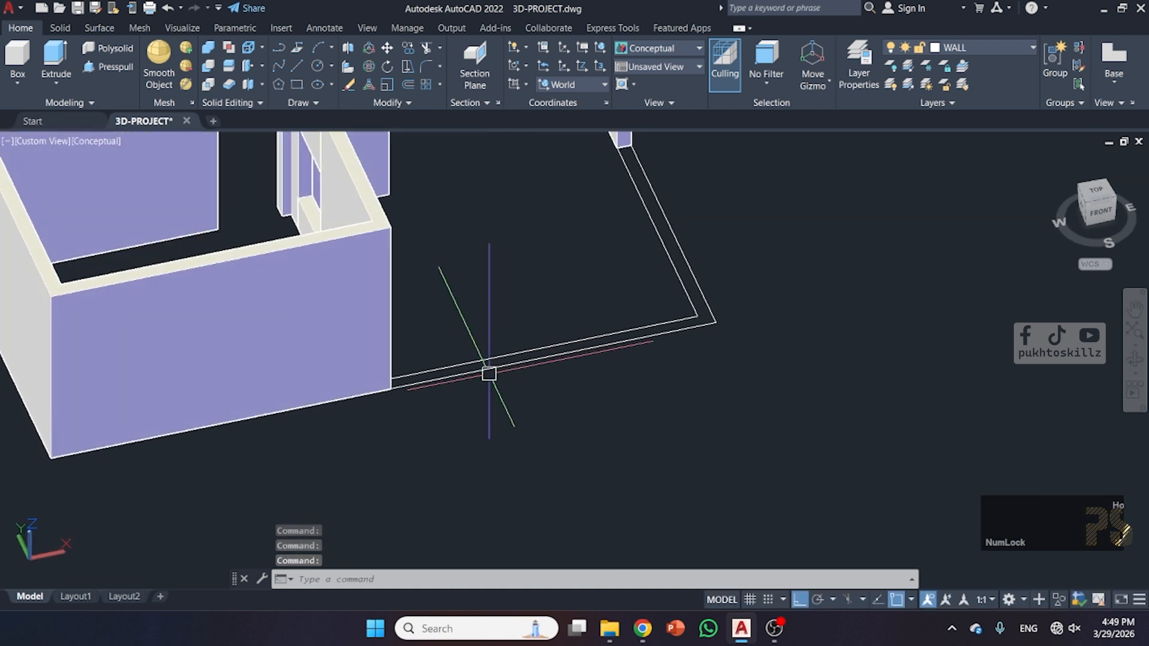
pyautogui.press('Escape')
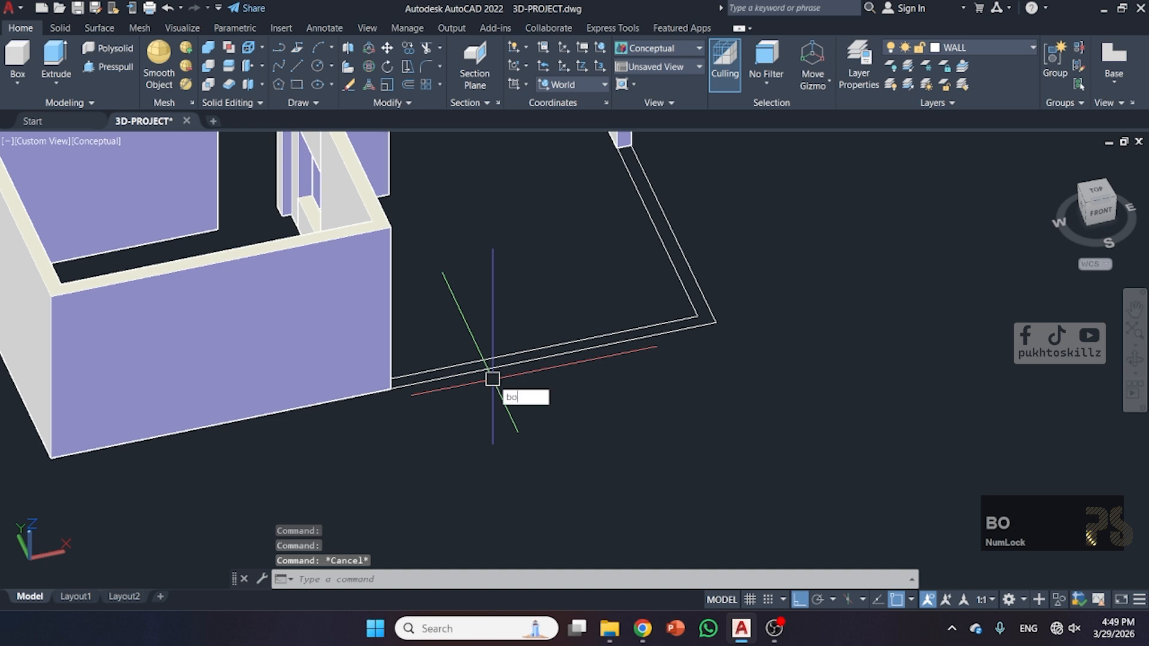
pyautogui.write('bo')
pyautogui.press('space')
pyautogui.press('space')
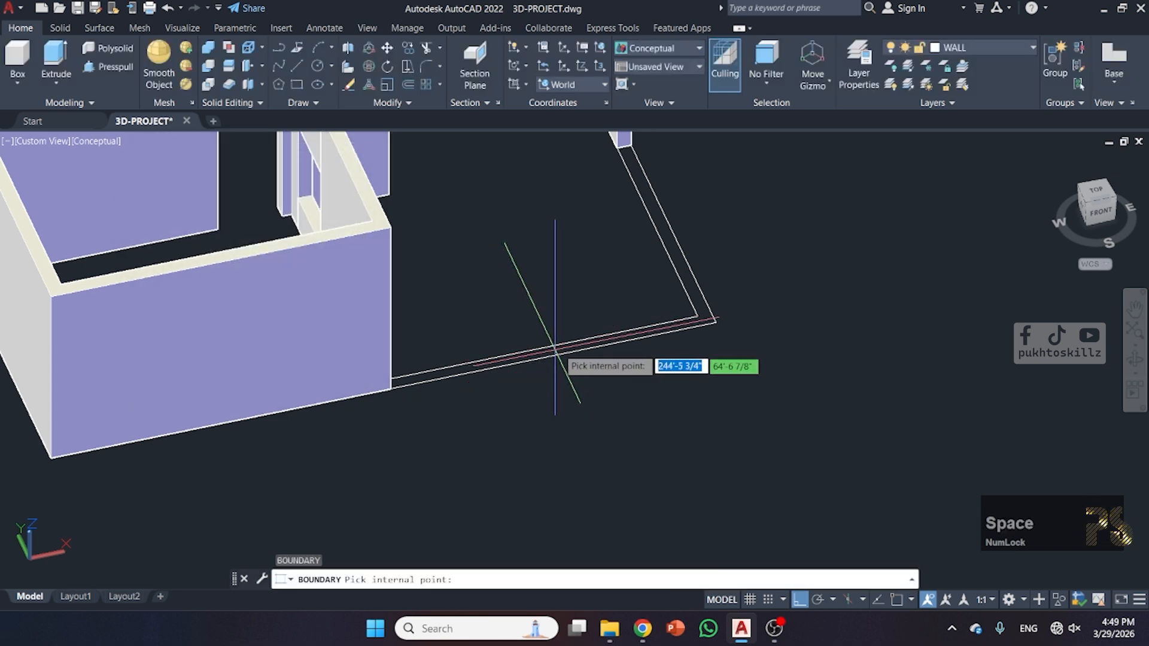
pyautogui.click(558, 350)
pyautogui.press('space')
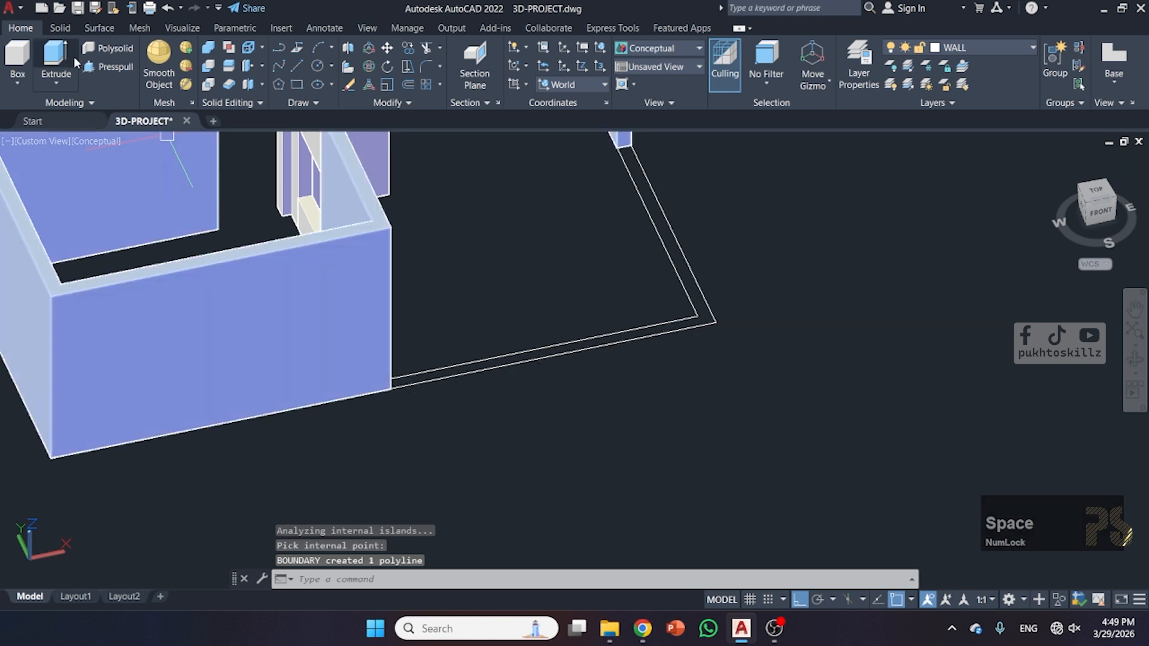
# - Erase the original outer outline overlapping the new boundary along the open front east corner
pyautogui.write('ex')
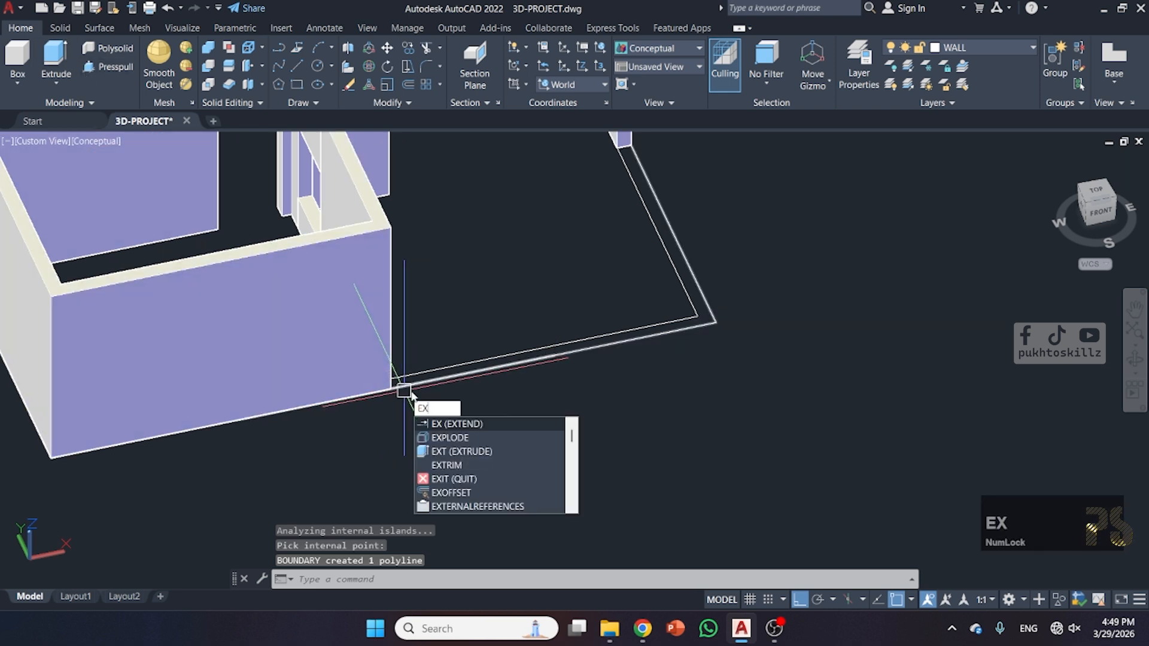
pyautogui.write('t')
pyautogui.press('space')
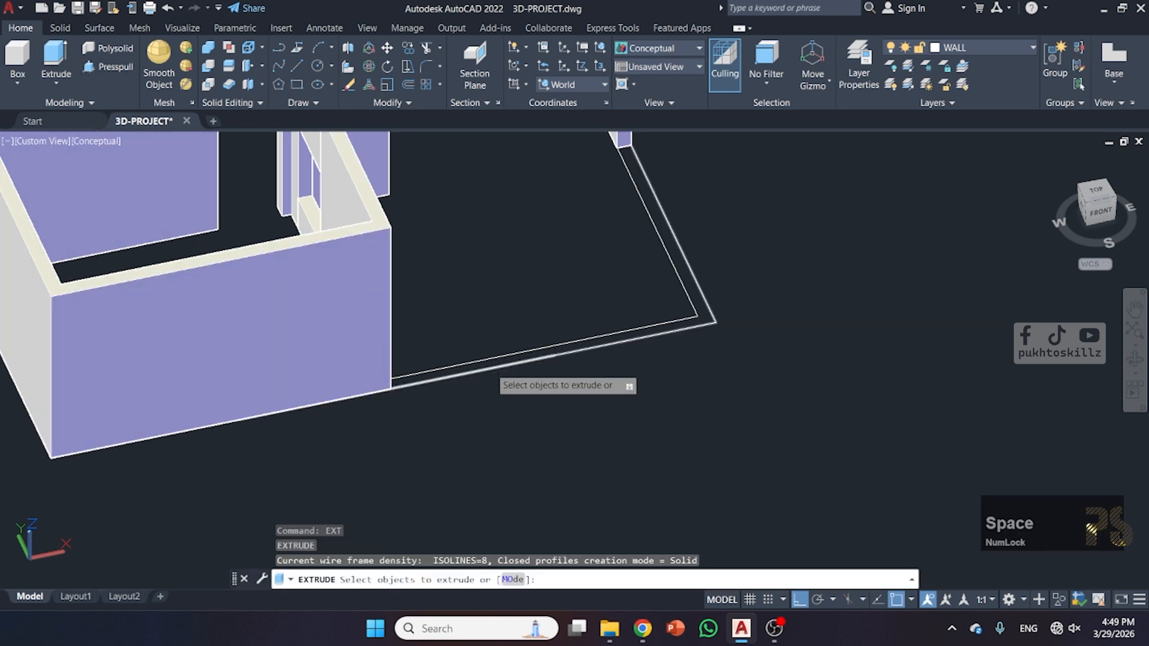
pyautogui.press('Escape')
pyautogui.click(490, 367)
pyautogui.press('Delete')
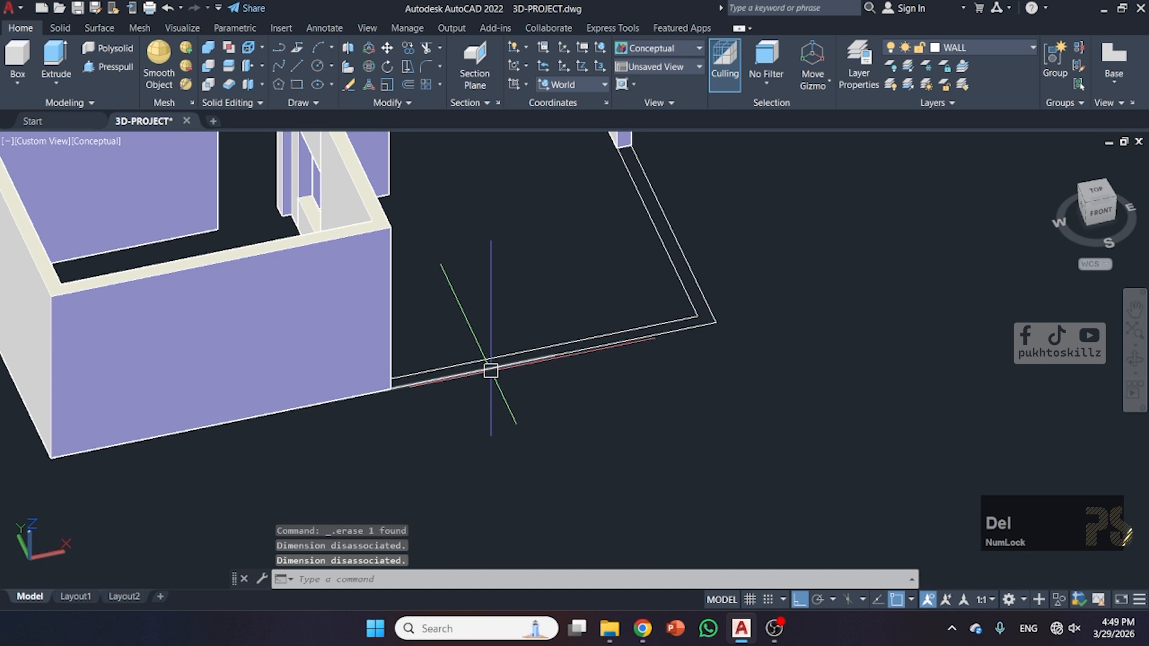
# - Extrude the L-shaped boundary at the front east corner 4' up as a low wall
pyautogui.press('space')
pyautogui.click(491, 370)
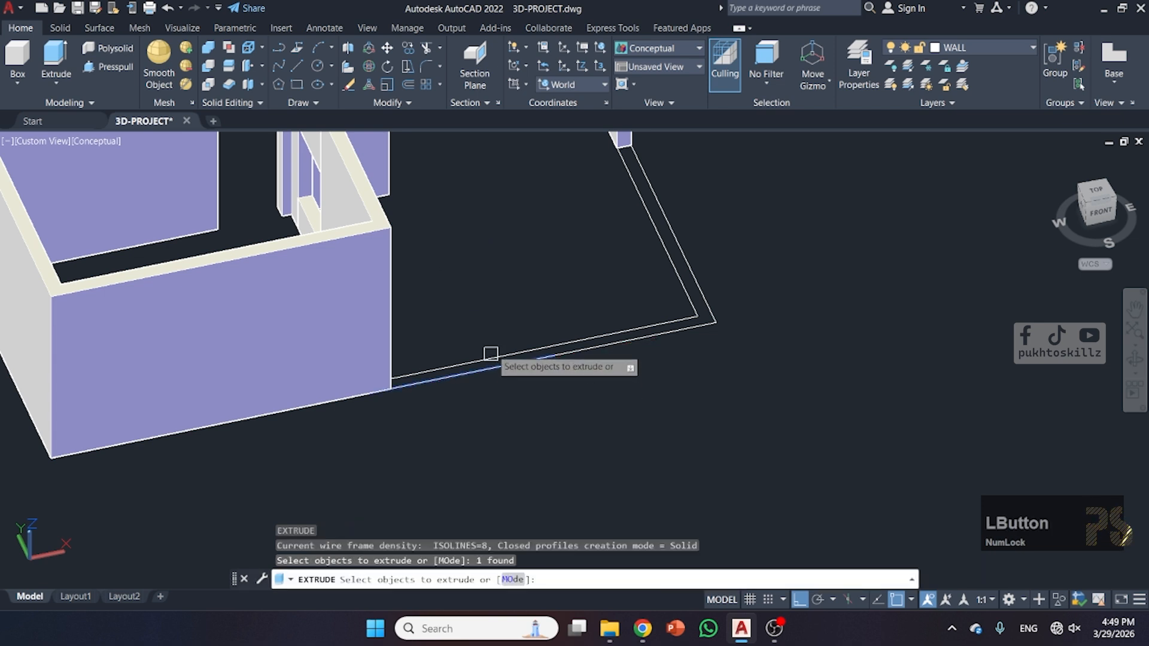
pyautogui.press('Escape')
pyautogui.click(562, 359)
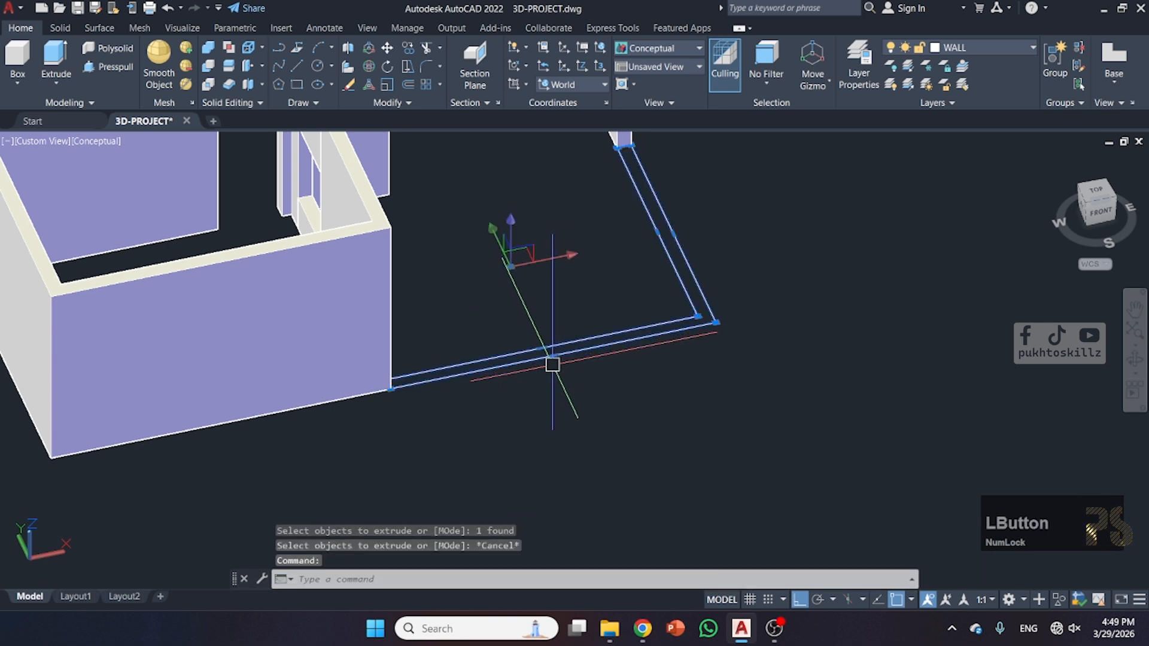
pyautogui.press('space')
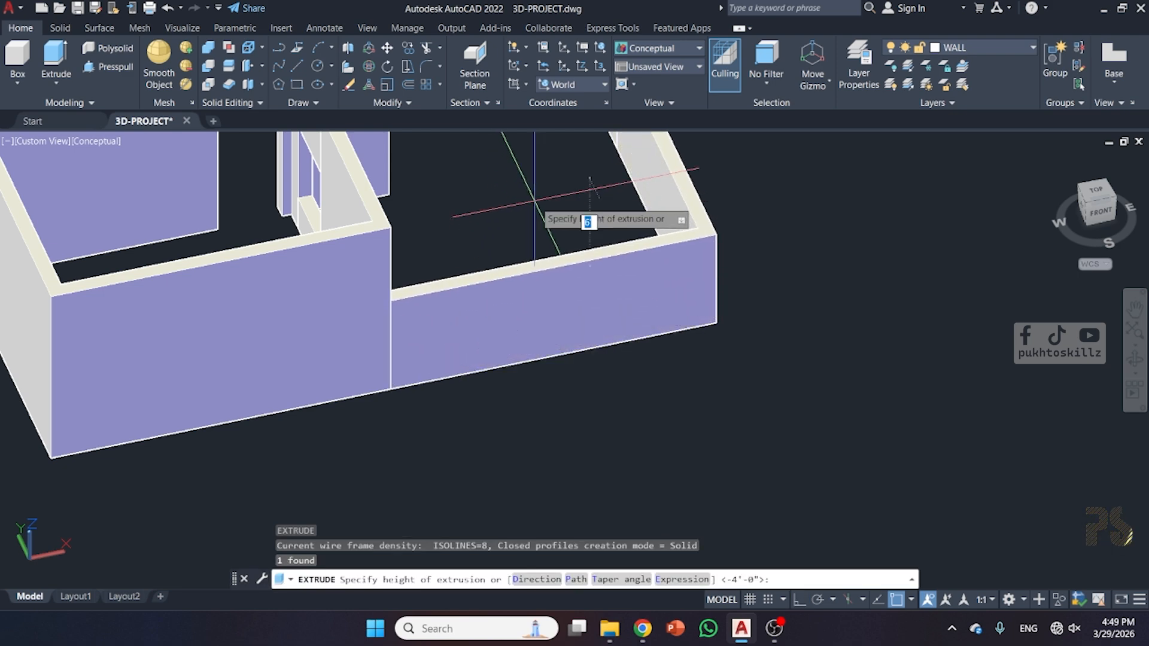
pyautogui.write('4')
pyautogui.press('Return')
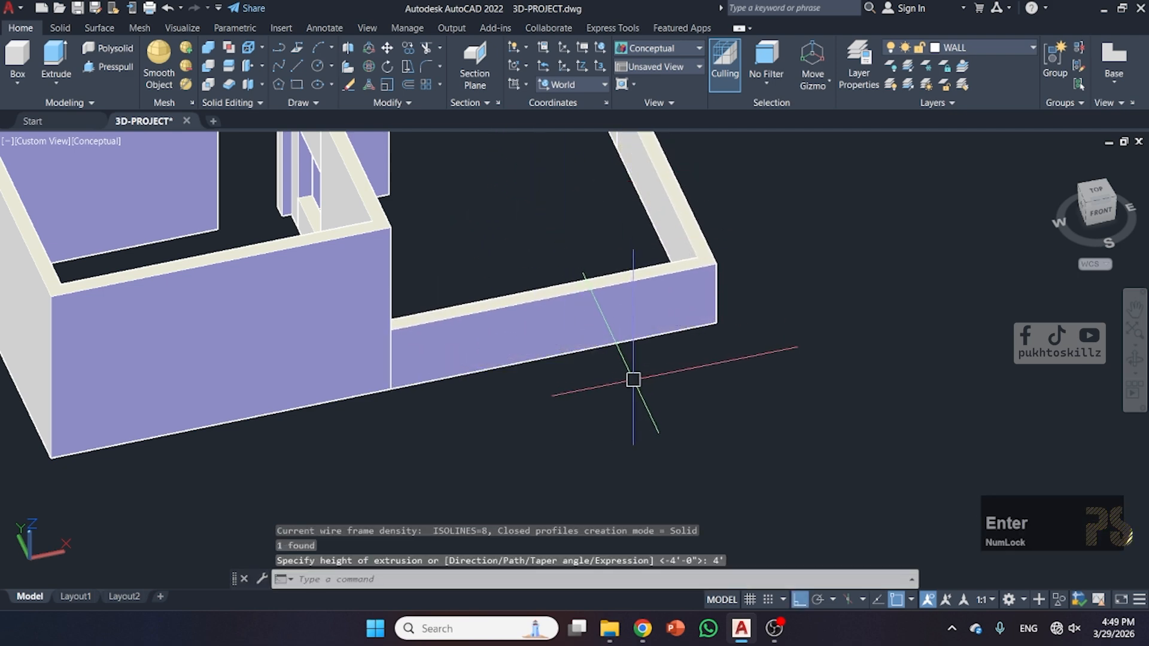
# - Turn on the DOORS and WINDOWS layers
pyautogui.scroll(-3, 633, 380)
pyautogui.keyDown('shift'); pyautogui.moveTo(633, 389); pyautogui.dragTo(397, 415, button='middle'); pyautogui.keyUp('shift')
pyautogui.keyDown('shift'); pyautogui.moveTo(240, 374); pyautogui.dragTo(364, 407, button='middle'); pyautogui.keyUp('shift')
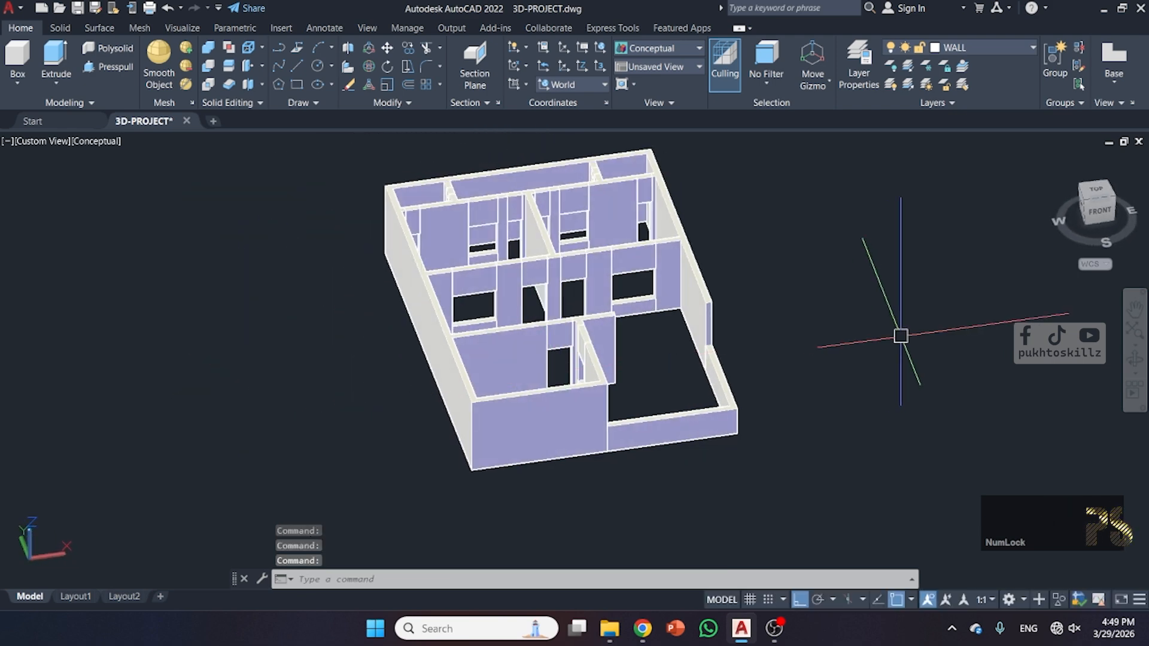
pyautogui.scroll(3, 658, 346)
pyautogui.moveTo(620, 349)
pyautogui.keyDown('shift'); pyautogui.mouseDown(button='middle')
pyautogui.moveTo(469, 346)
pyautogui.moveTo(636, 359)
pyautogui.moveTo(522, 378)
pyautogui.moveTo(628, 359)
pyautogui.mouseUp(button='middle'); pyautogui.keyUp('shift')
pyautogui.scroll(-5, 631, 357)
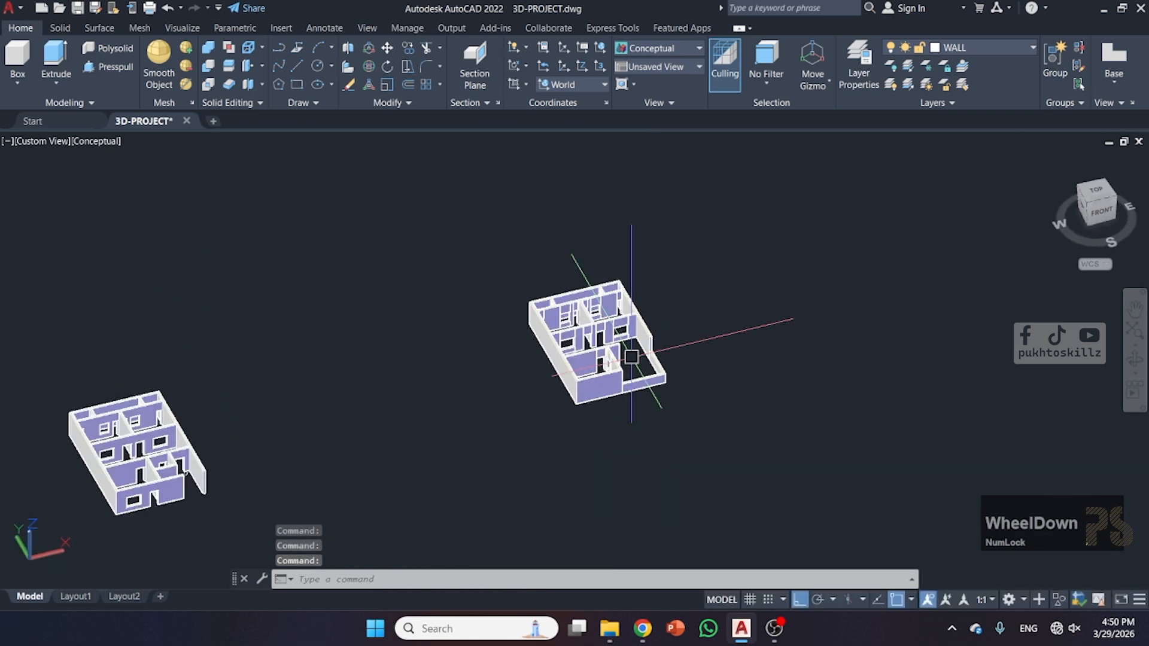
pyautogui.click(991, 49)
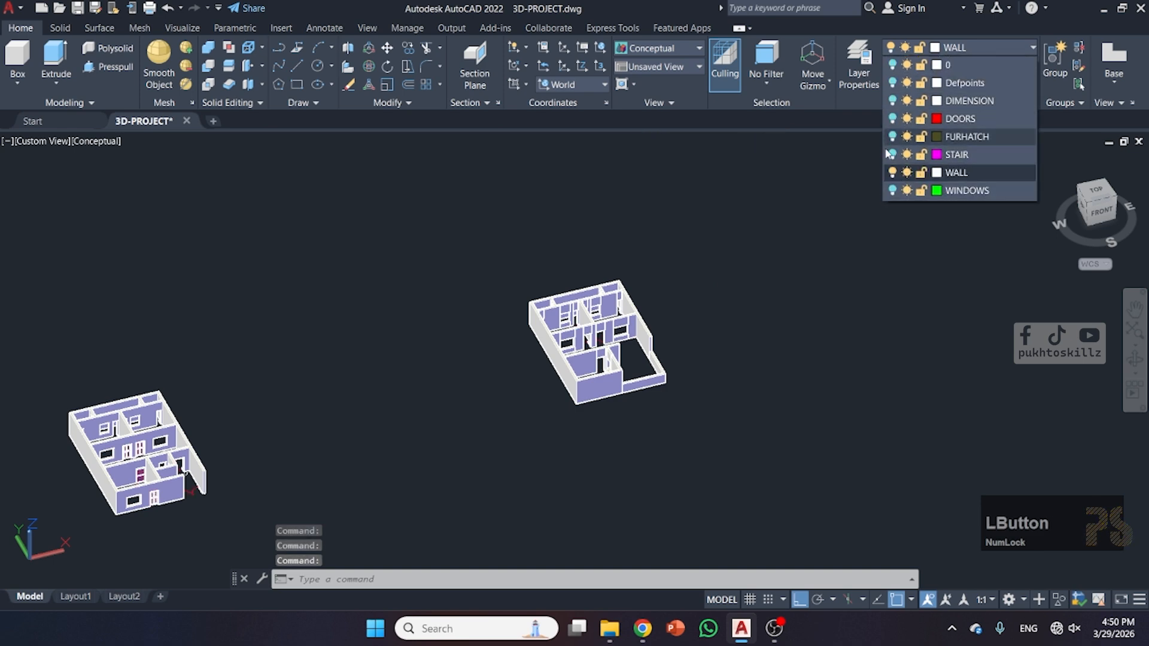
pyautogui.scroll(3, 123, 488)
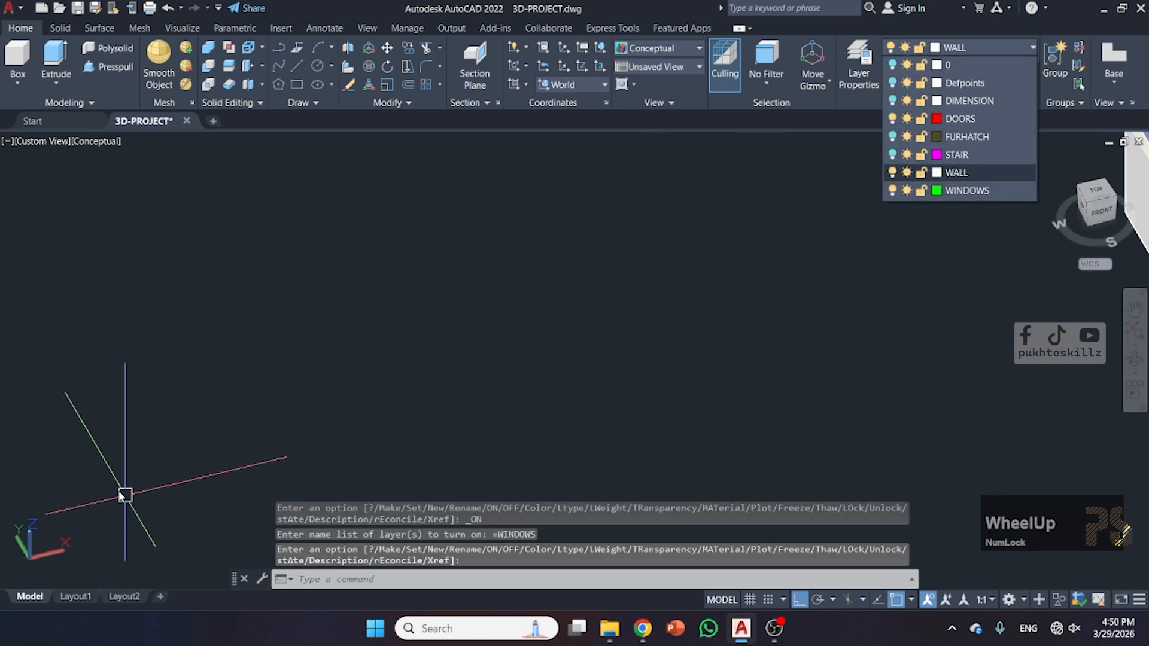
pyautogui.moveTo(124, 487); pyautogui.dragTo(174, 415, button='middle')
pyautogui.scroll(5, 321, 423)
pyautogui.click(505, 304)
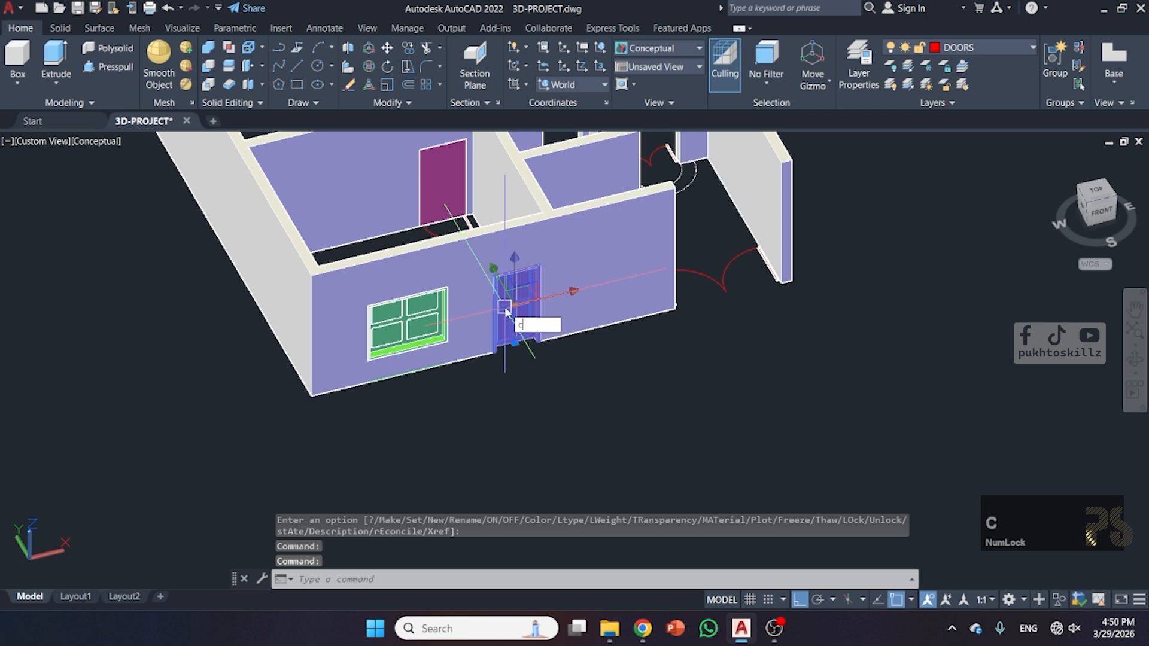
pyautogui.press('space')
pyautogui.scroll(4, 505, 311)
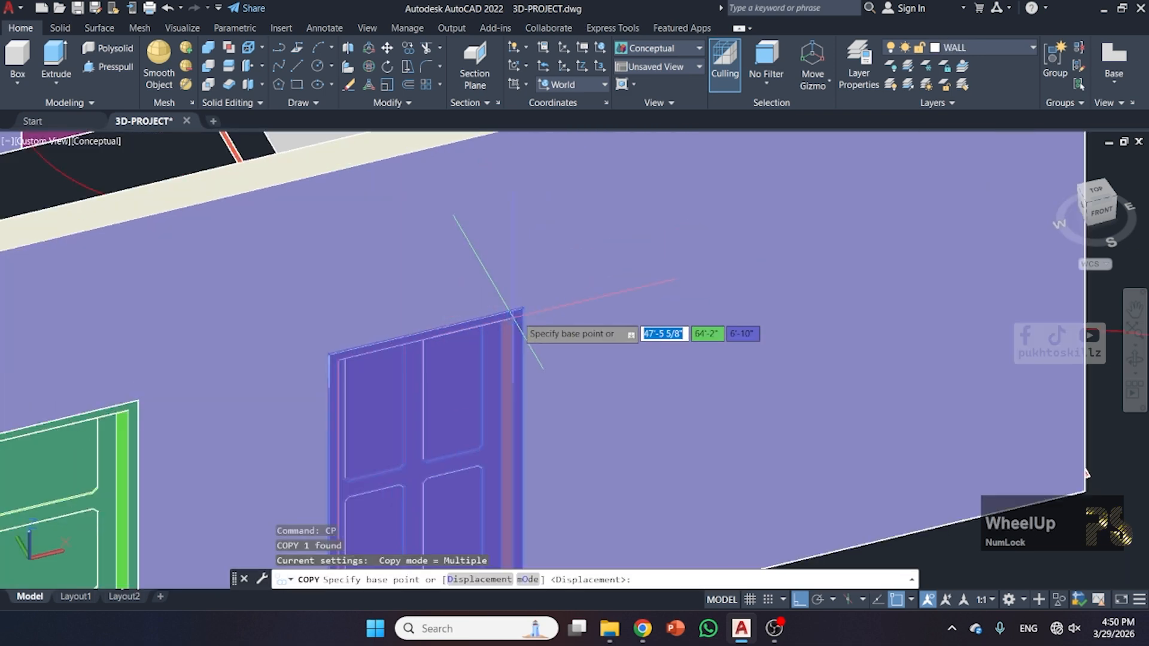
pyautogui.click(389, 393)
pyautogui.scroll(-5, 389, 393)
pyautogui.scroll(8, 578, 226)
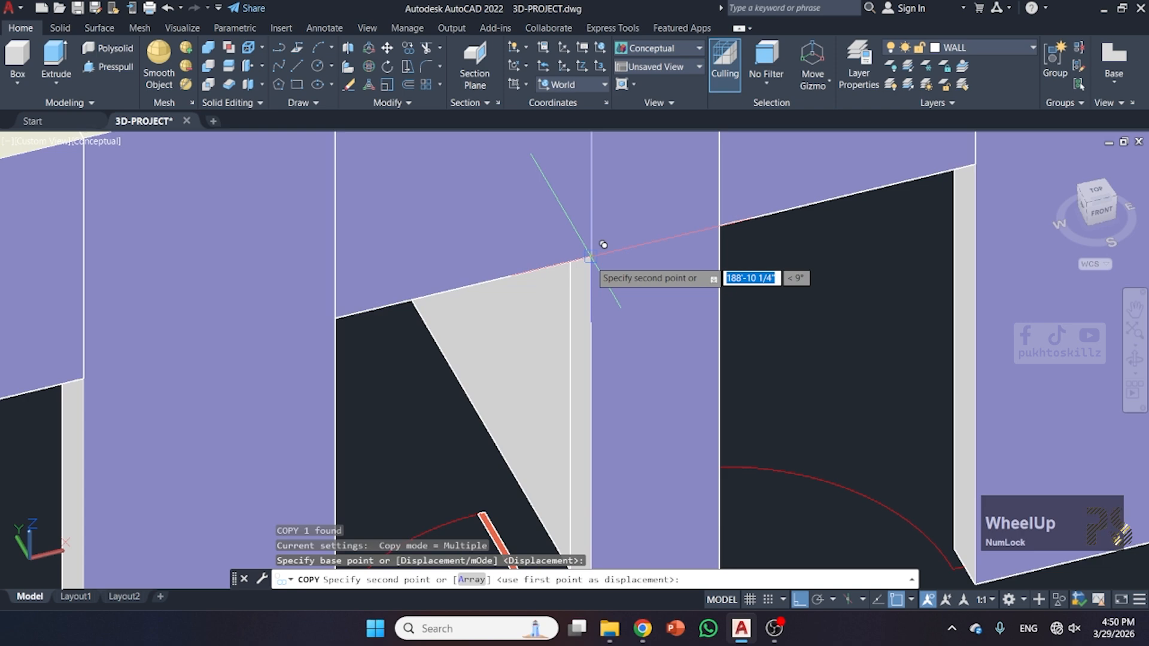
pyautogui.press('Escape')
pyautogui.scroll(-8, 590, 259)
pyautogui.press('space')
pyautogui.press('Escape')
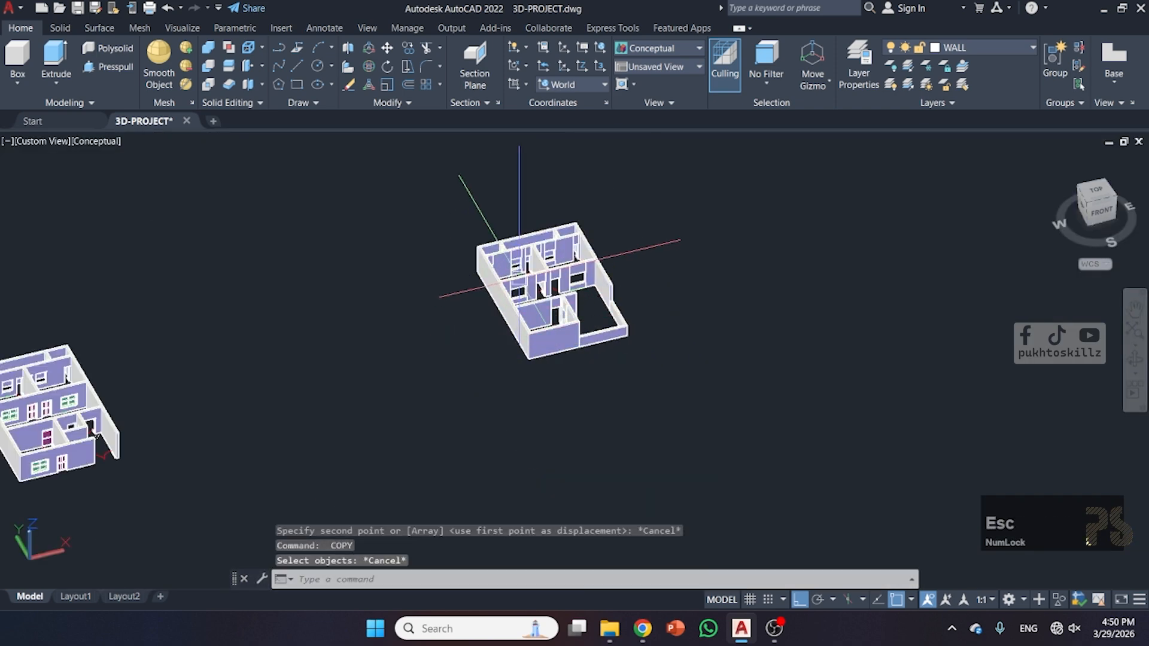
# - Unite all of the second floor's wall solids, headers, sills and the low front wall into one solid
pyautogui.click(708, 455)
pyautogui.click(310, 162)
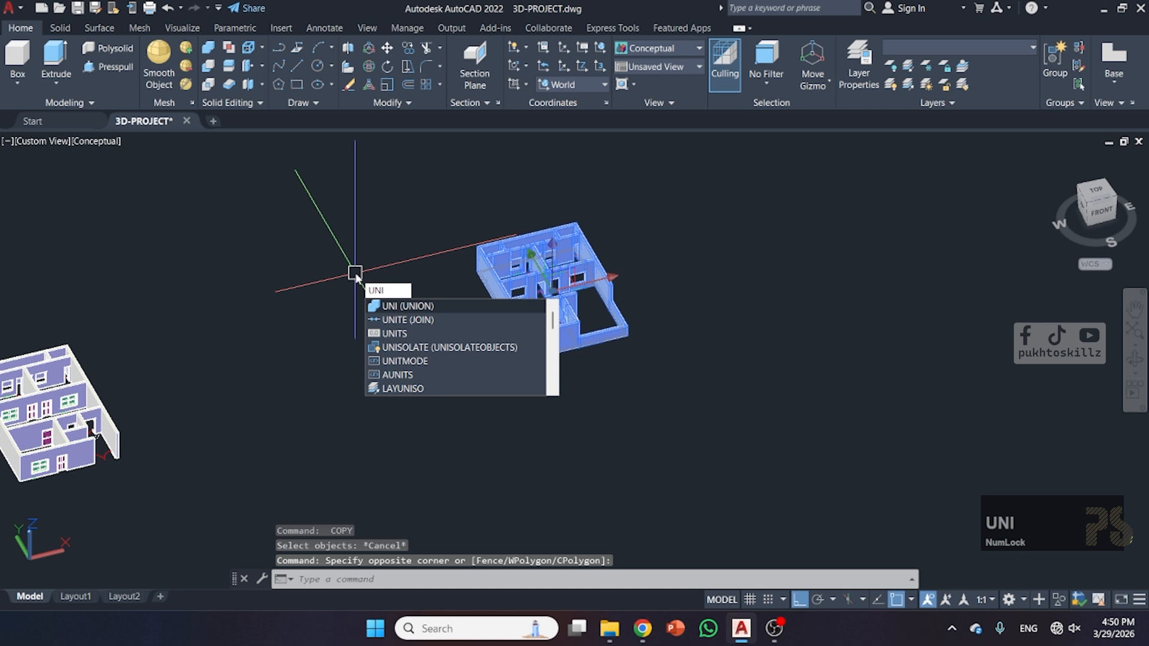
pyautogui.press('Return')
pyautogui.click(722, 164)
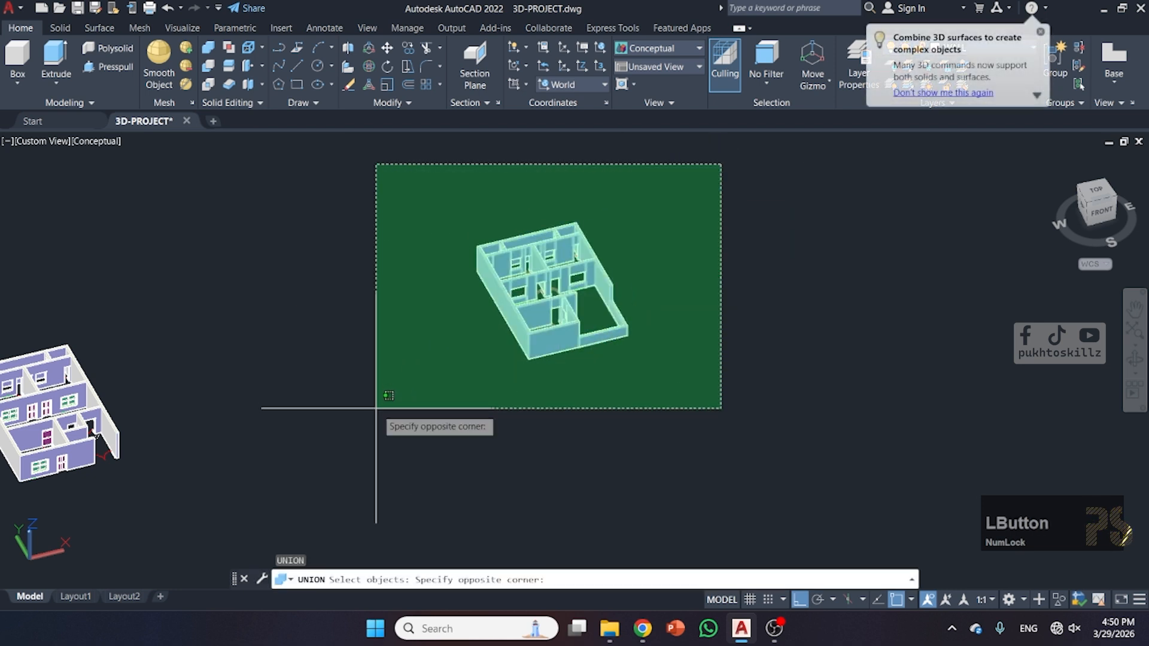
pyautogui.click(376, 408)
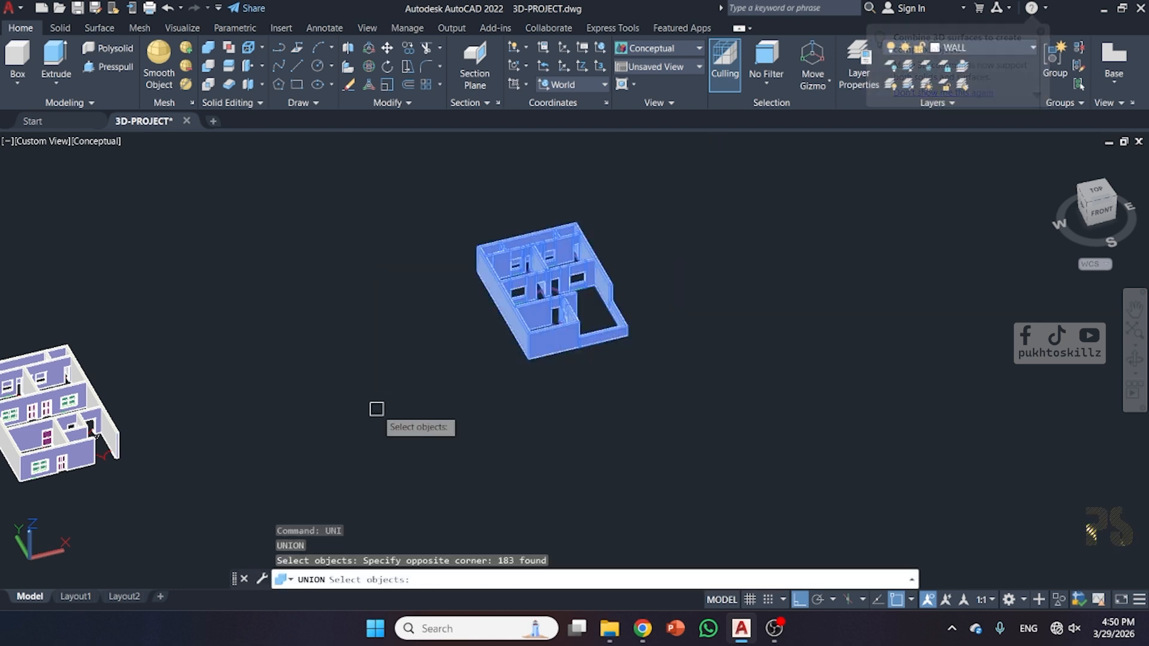
pyautogui.press('space')
pyautogui.scroll(5, 567, 259)
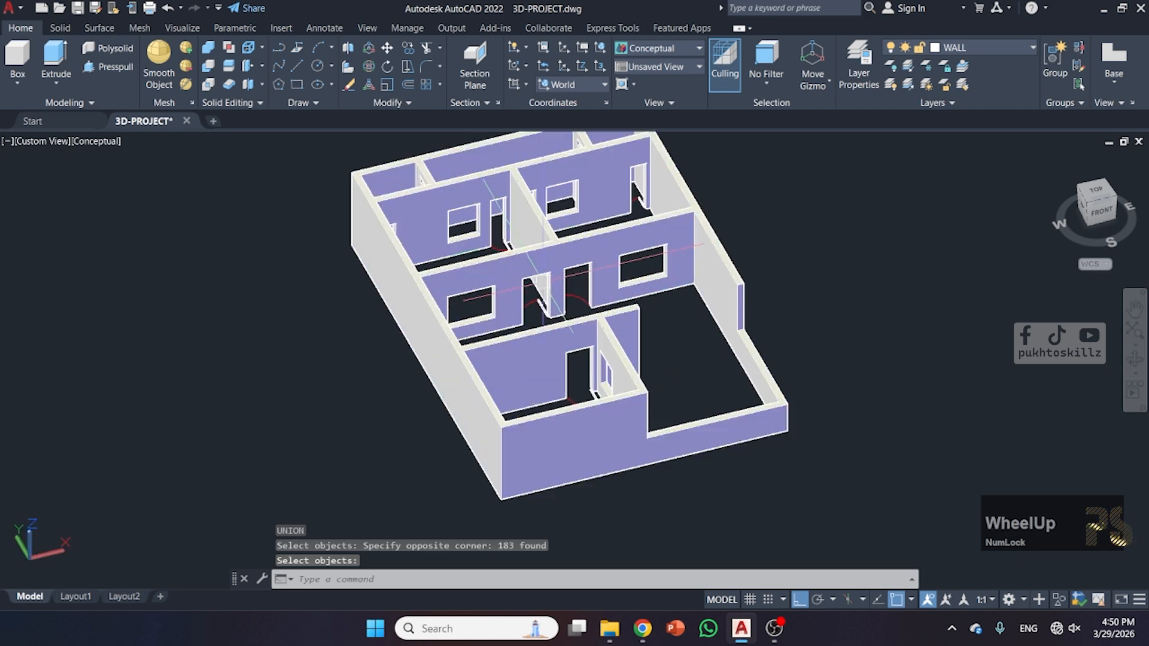
pyautogui.scroll(-6, 430, 213)
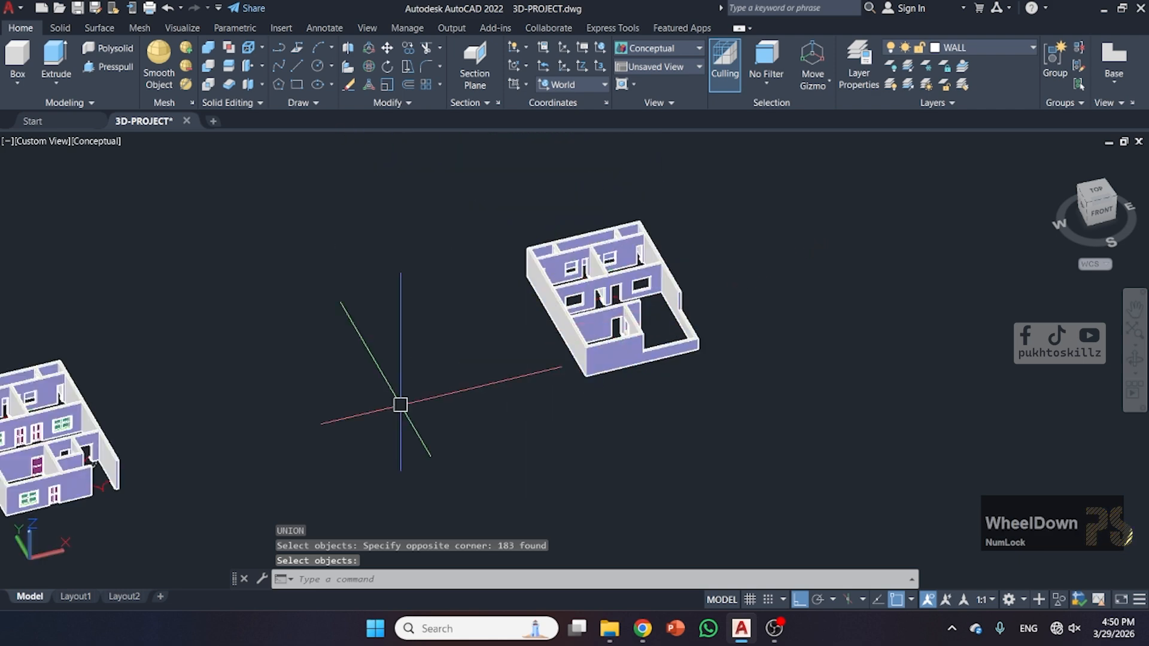
# - Copy the first-floor door by its upper frame corner into the second floor's two adjacent middle-wall doorways
pyautogui.moveTo(94, 464); pyautogui.dragTo(375, 469, button='middle')
pyautogui.scroll(6, 139, 438)
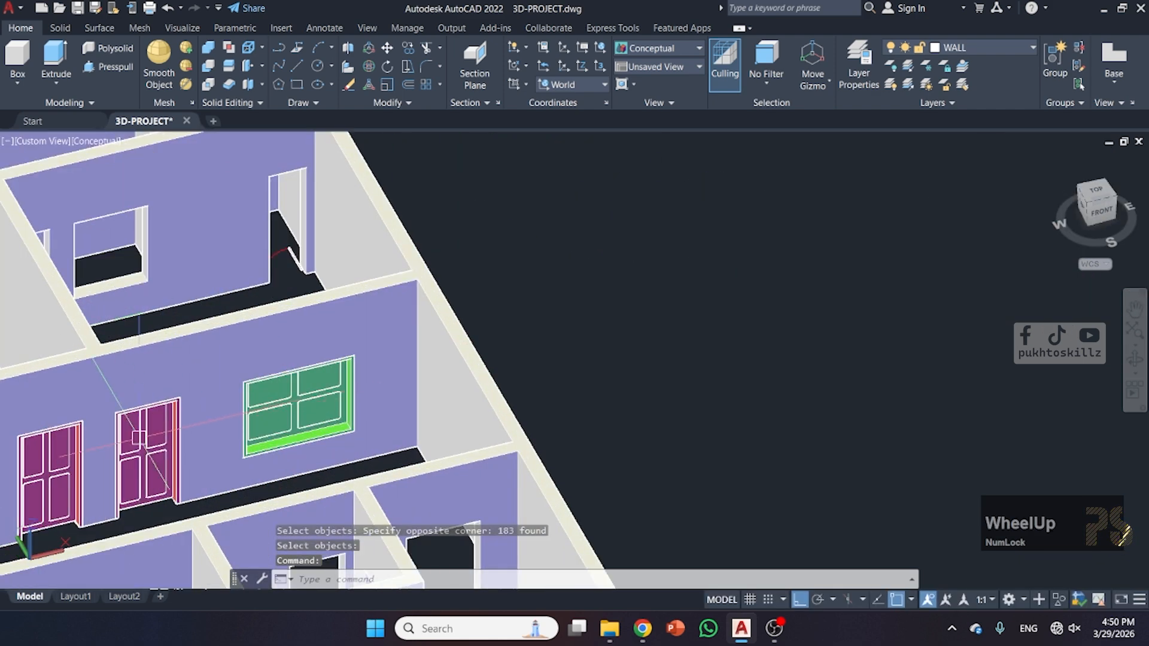
pyautogui.click(139, 424)
pyautogui.write('cp')
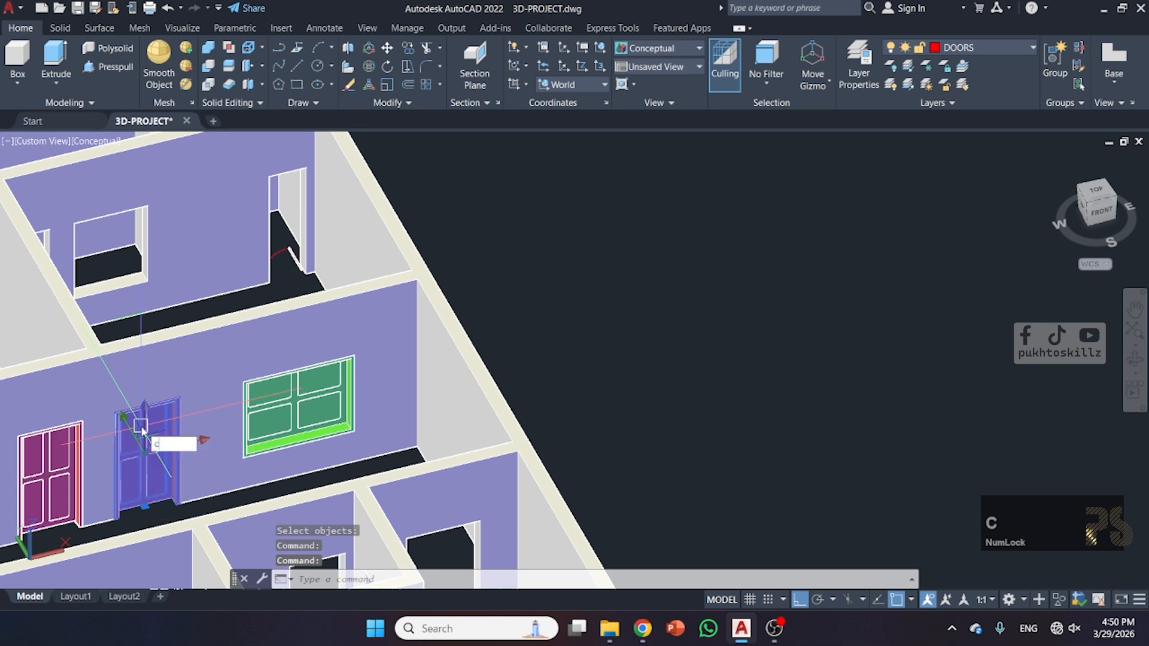
pyautogui.press('space')
pyautogui.scroll(5, 174, 398)
pyautogui.scroll(3, 278, 398)
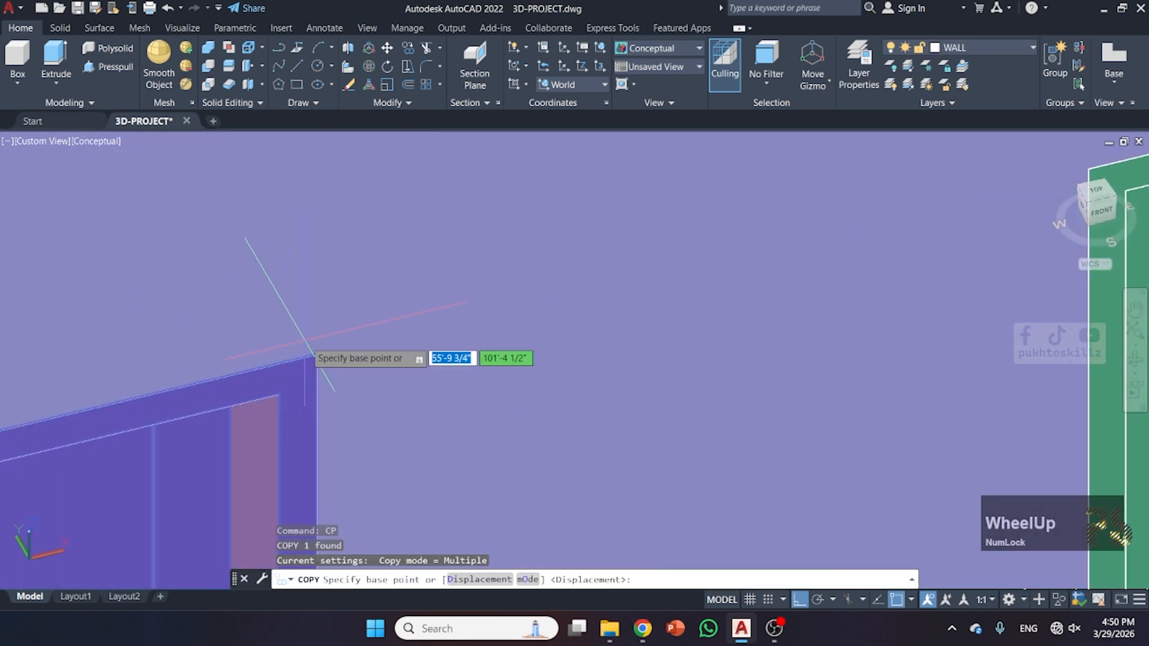
pyautogui.click(318, 354)
pyautogui.scroll(-10, 318, 354)
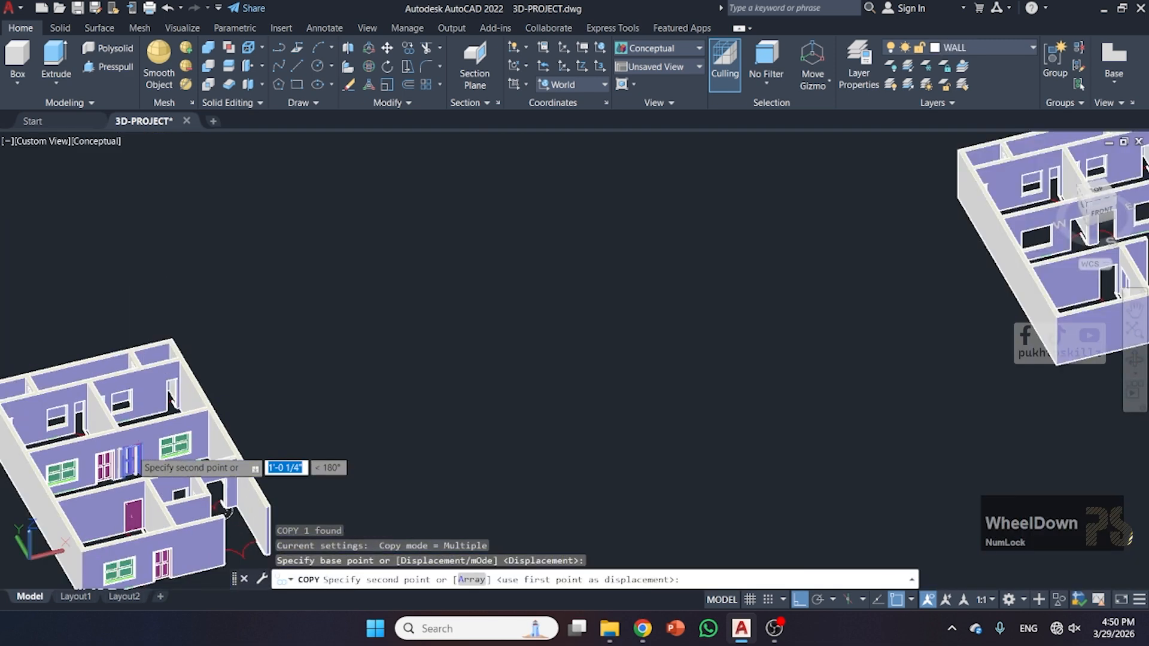
pyautogui.scroll(2, 481, 386)
pyautogui.scroll(10, 492, 390)
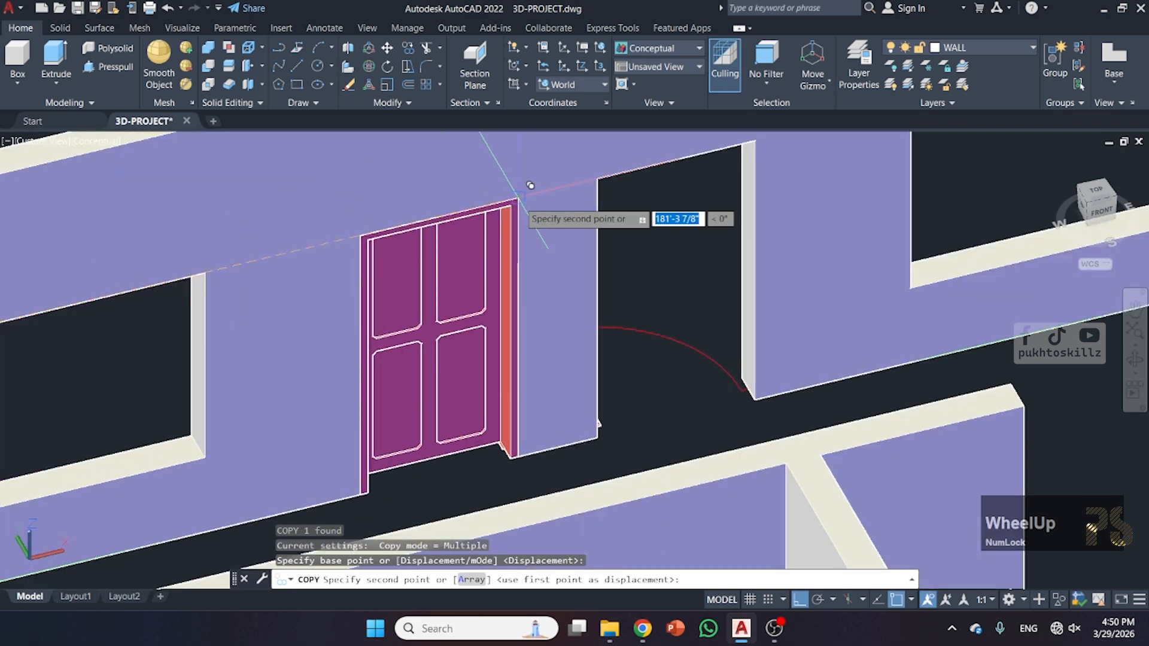
pyautogui.click(743, 146)
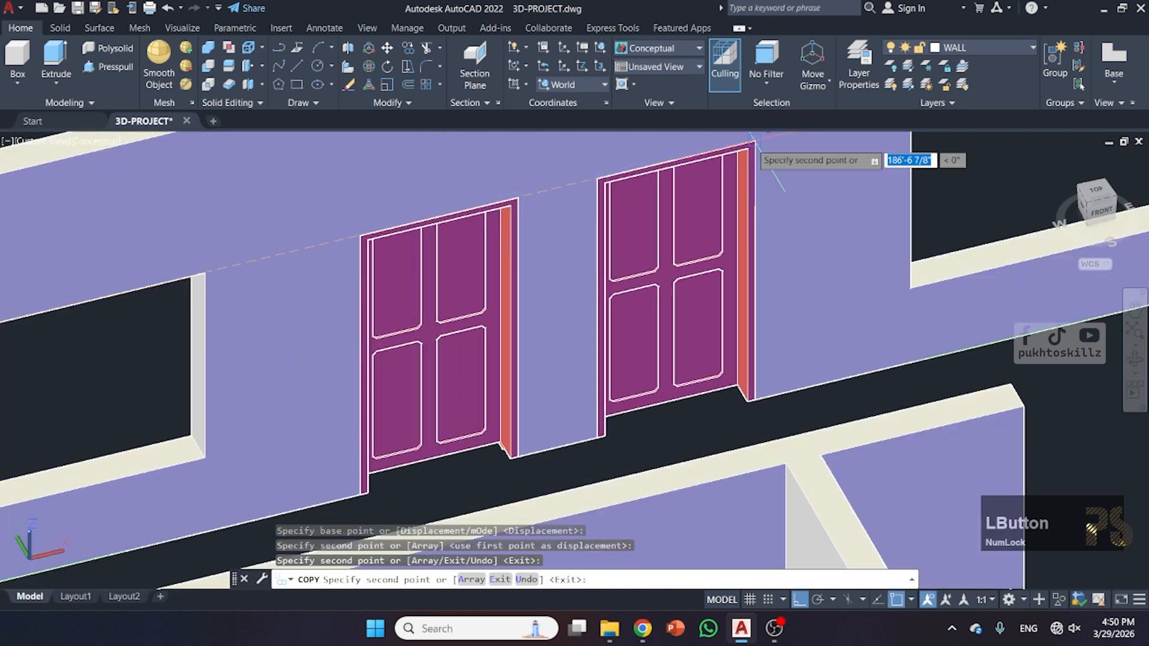
# - Place another copy of the door in the doorway at the back of the second floor's front room and end the copy
pyautogui.scroll(-4, 551, 154)
pyautogui.scroll(5, 592, 236)
pyautogui.scroll(2, 605, 251)
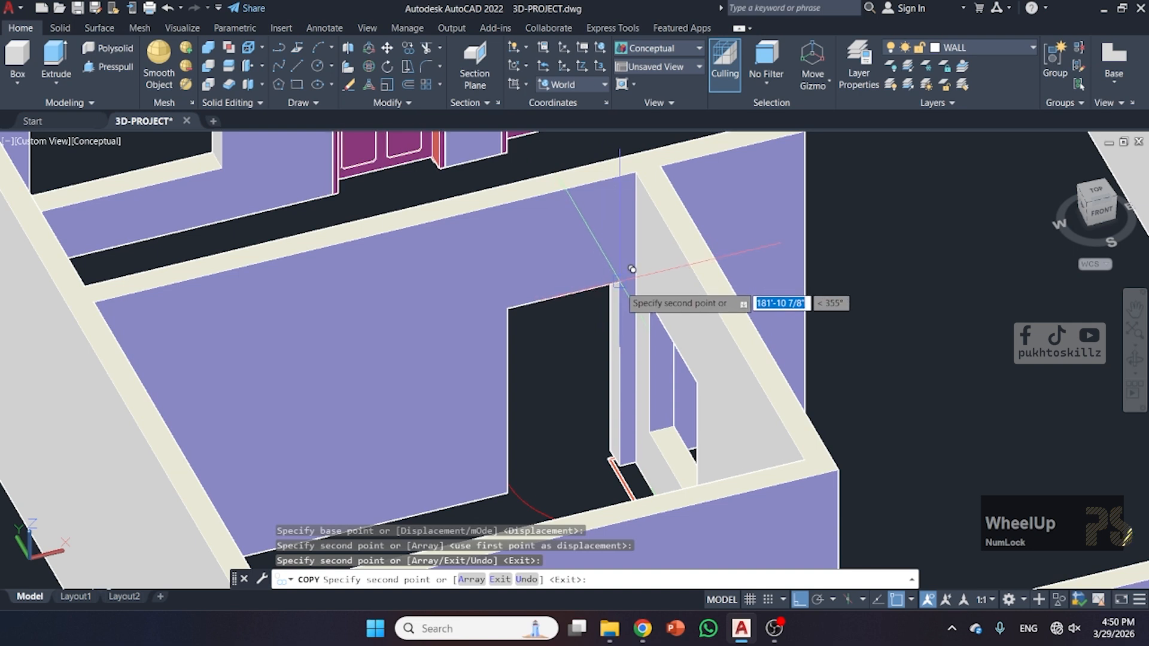
pyautogui.click(624, 273)
pyautogui.press('Return')
# - Try to rotate the front room's door half a turn about its base by picking the direction freehand, and inspect it from behind
pyautogui.click(551, 377)
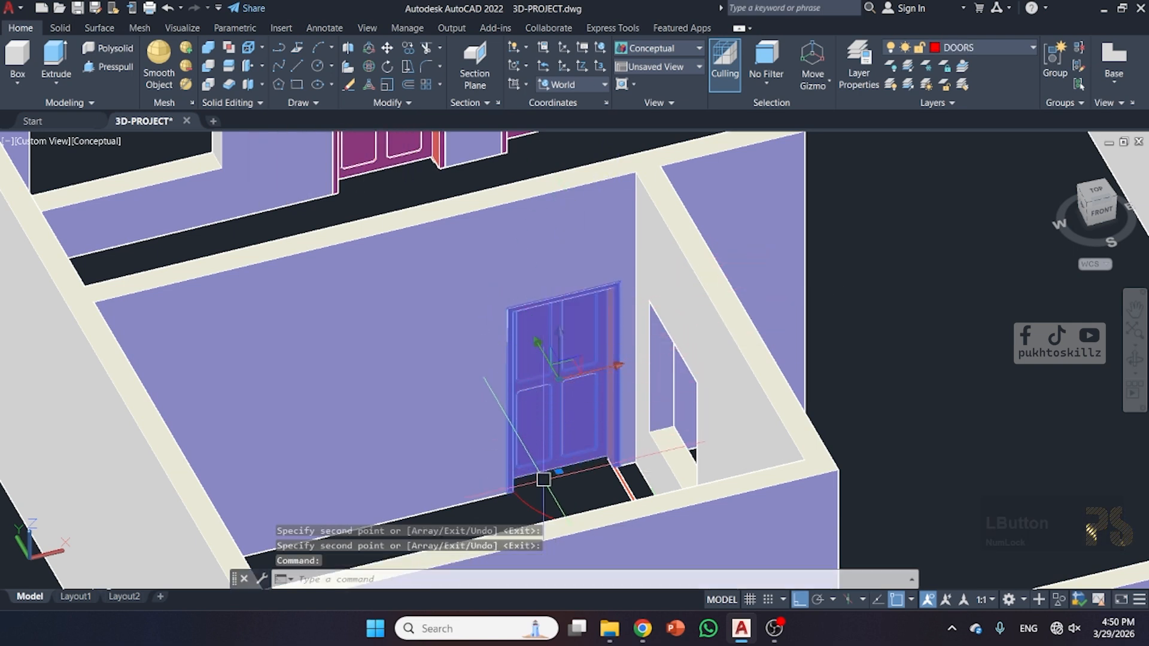
pyautogui.press('space')
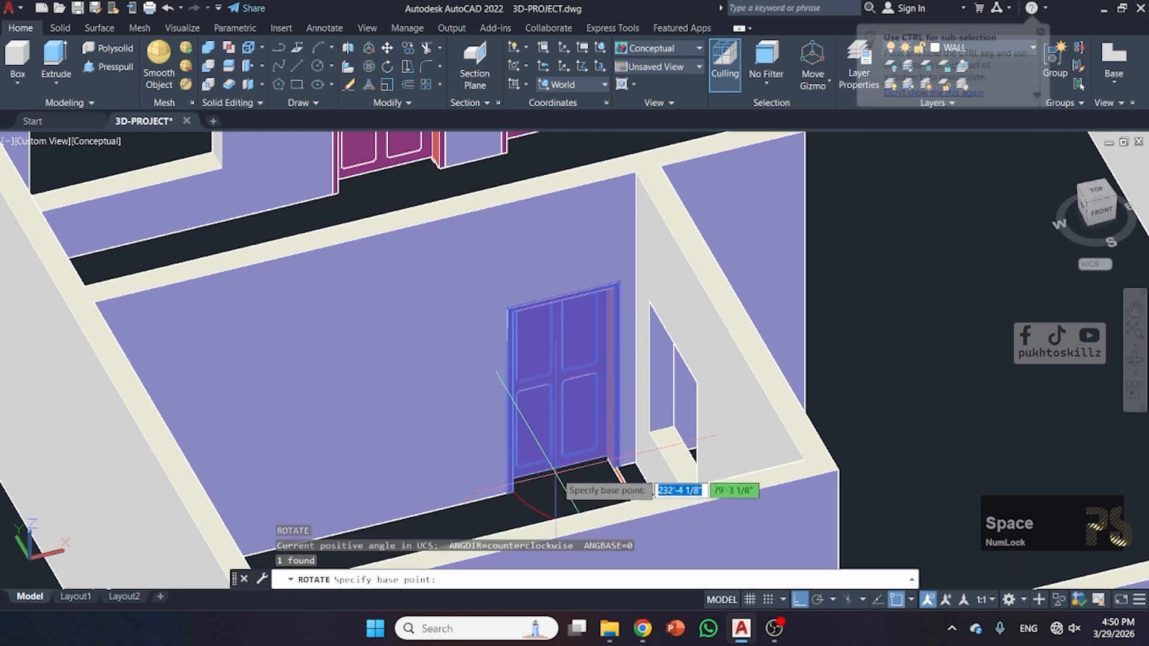
pyautogui.click(574, 463)
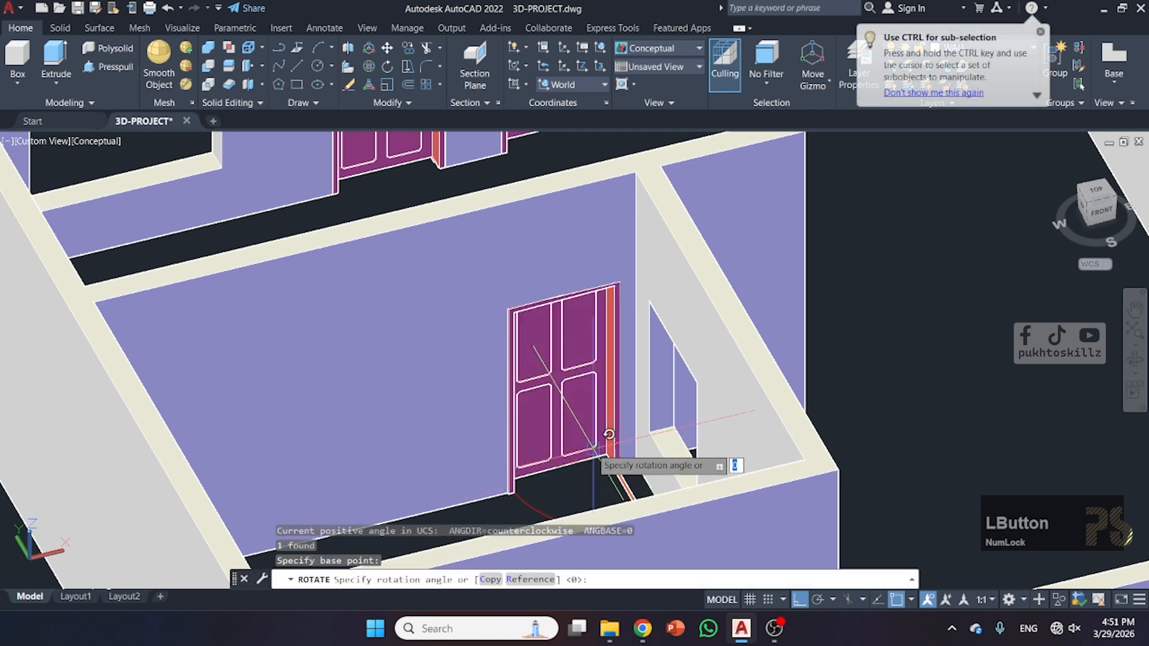
pyautogui.click(510, 457)
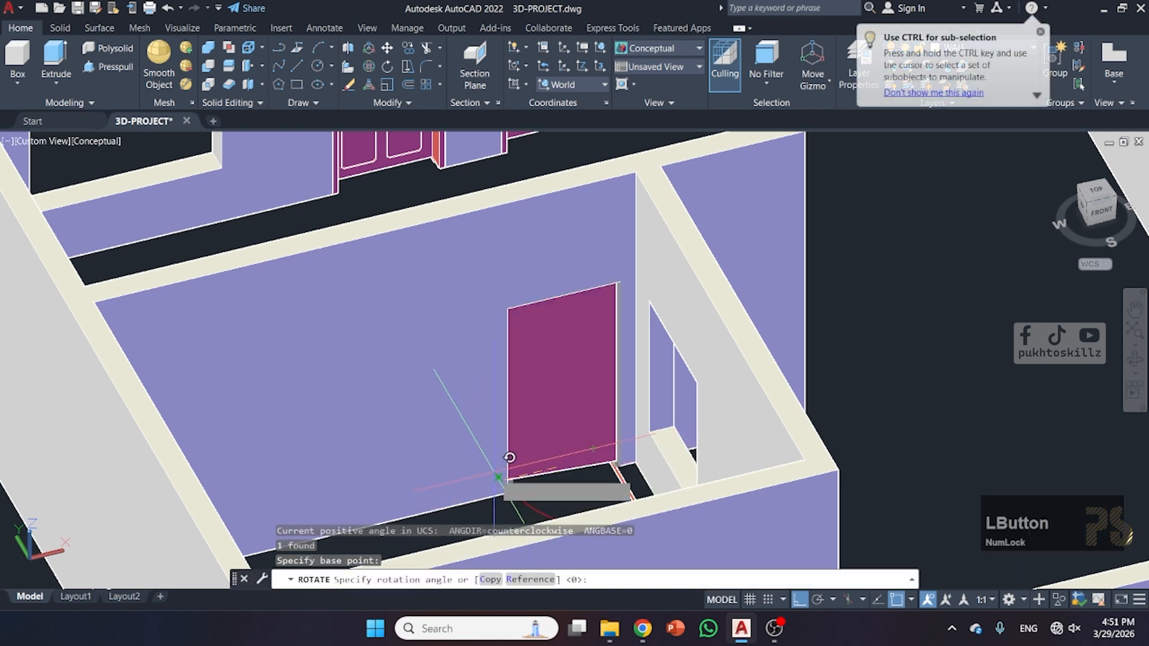
pyautogui.keyDown('shift'); pyautogui.moveTo(389, 351); pyautogui.dragTo(626, 392, button='middle'); pyautogui.keyUp('shift')
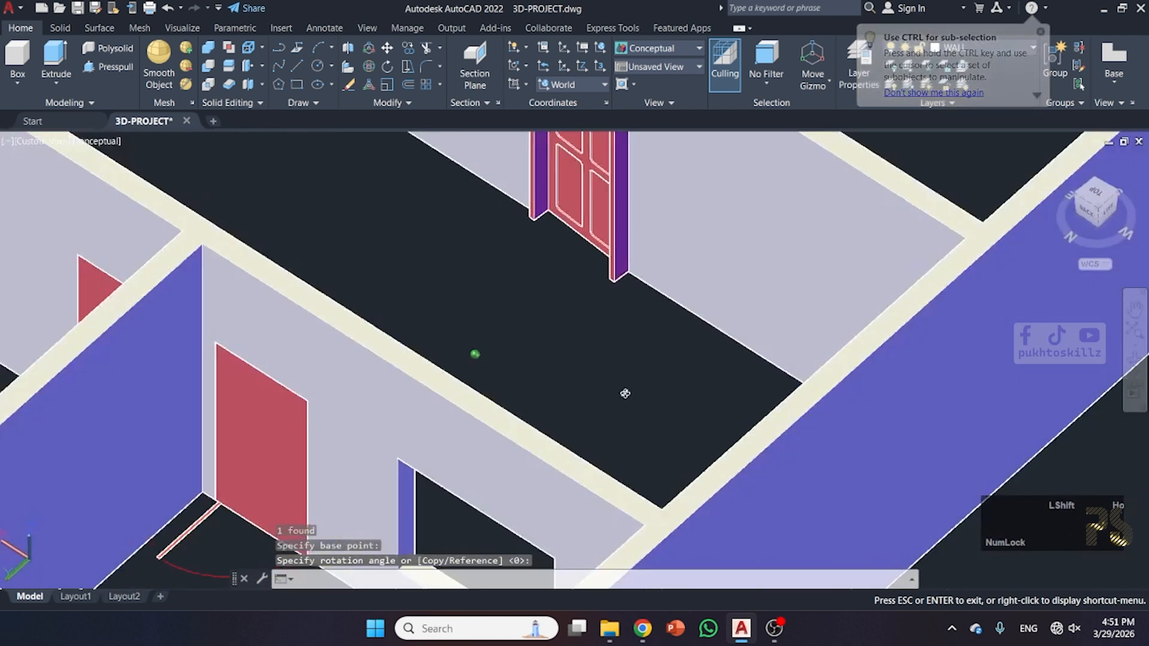
pyautogui.scroll(5, 539, 389)
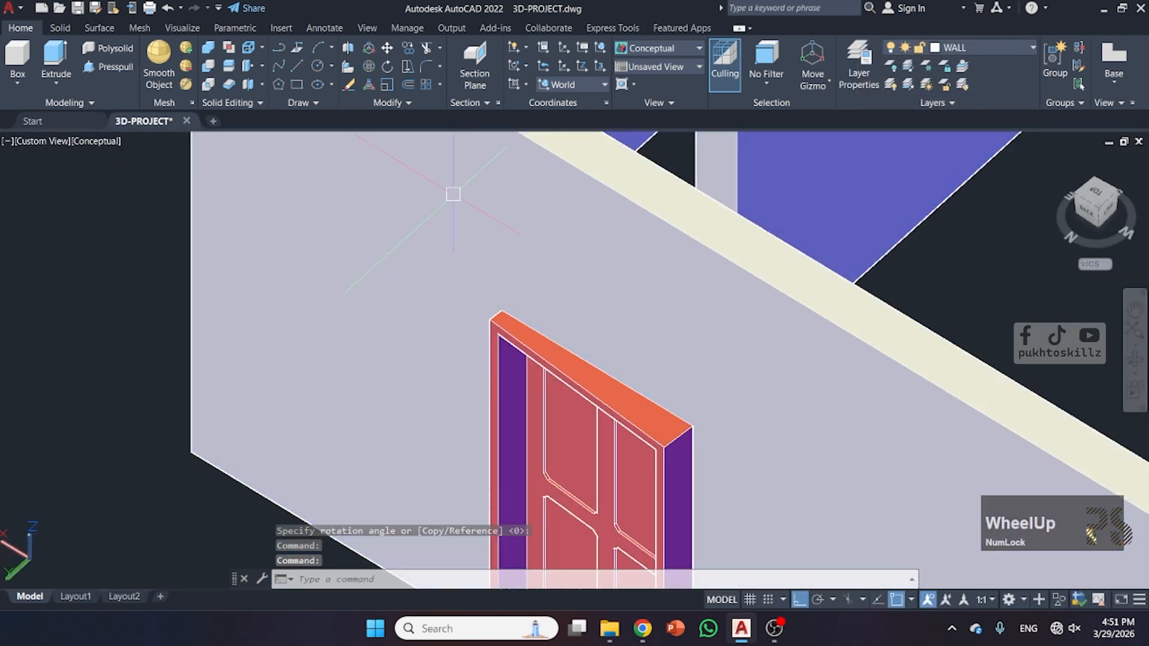
pyautogui.scroll(-4, 451, 198)
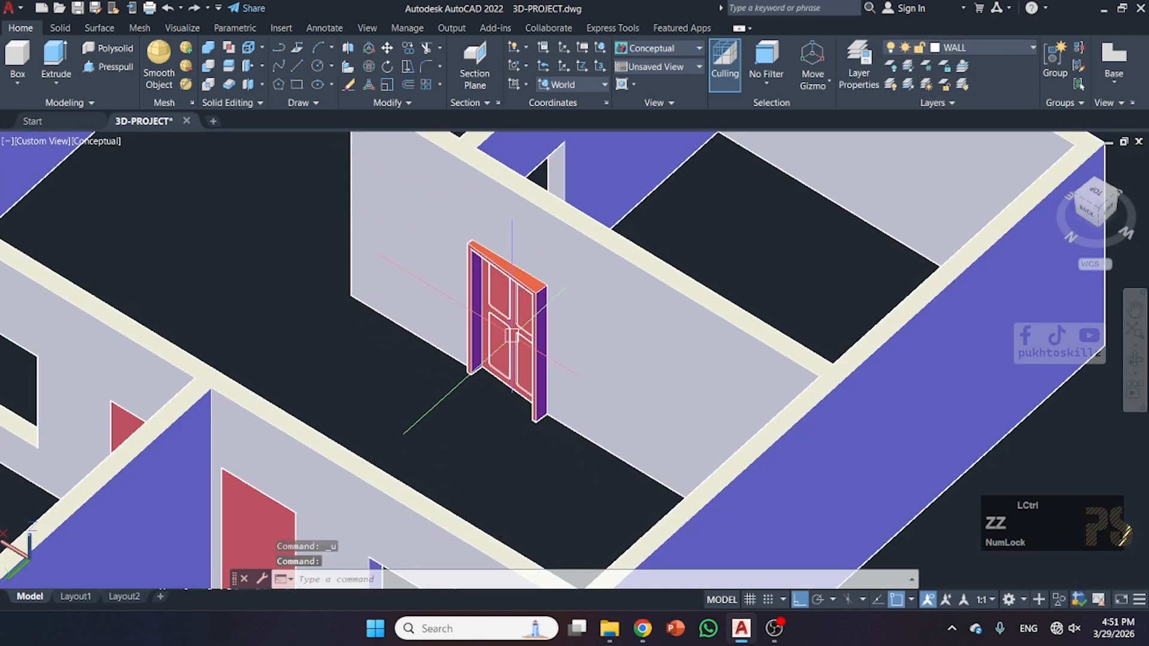
# - Undo the freehand rotation of the front room's door and the view changes made after it
pyautogui.hotkey('ctrl', 'z')
pyautogui.hotkey('ctrl', 'z')
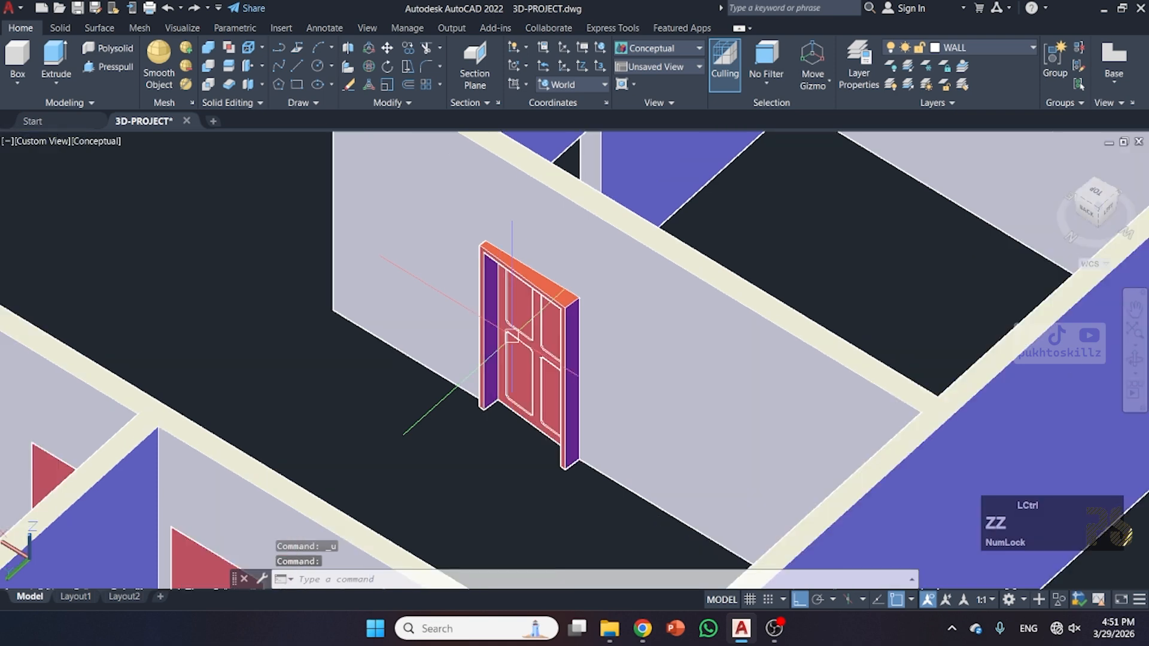
pyautogui.hotkey('ctrl', 'z')
pyautogui.hotkey('ctrl', 'z')
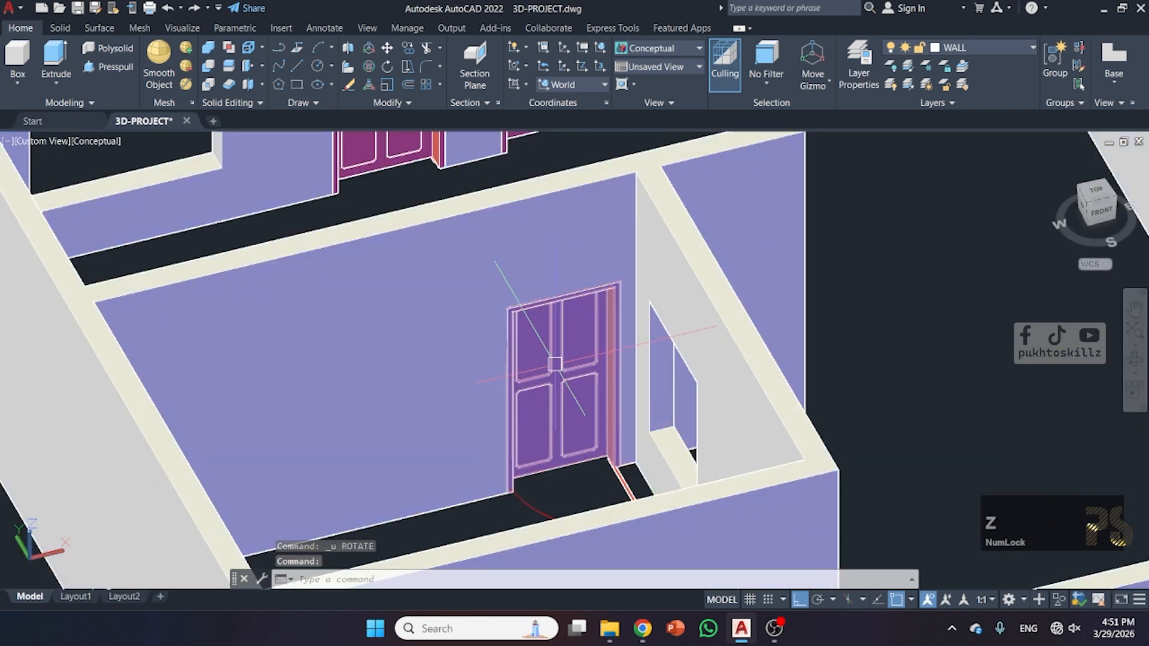
# - Rotate the front room's door 180 degrees about a point on its bottom edge
pyautogui.click(542, 419)
pyautogui.write('r')
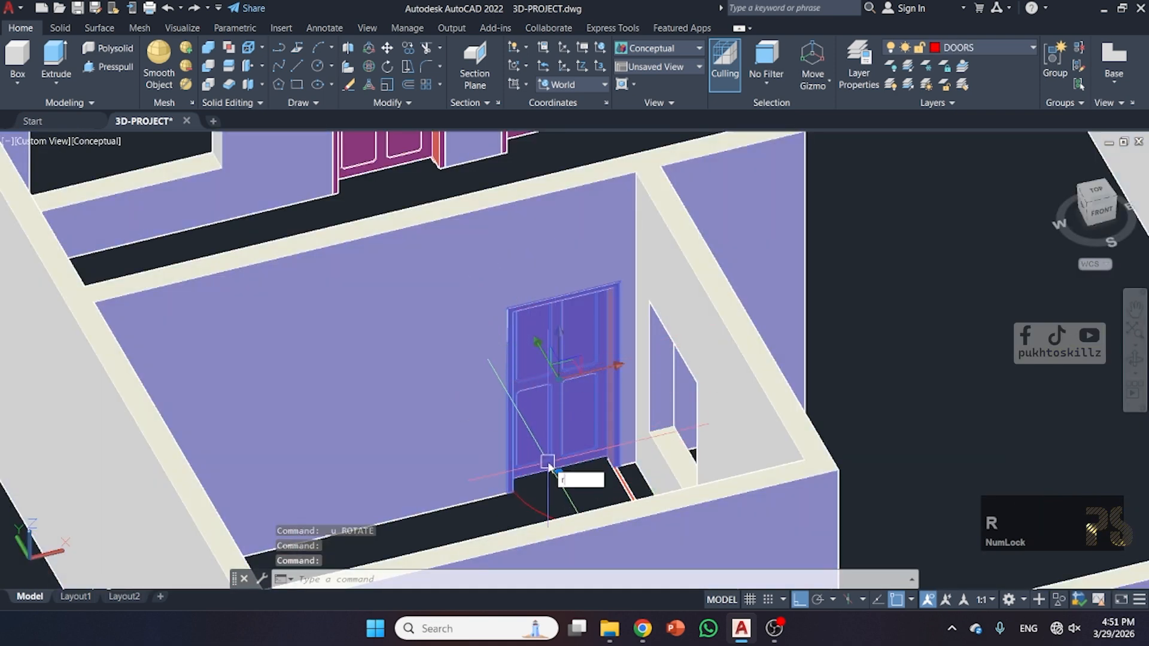
pyautogui.write('o')
pyautogui.press('space')
pyautogui.click(574, 458)
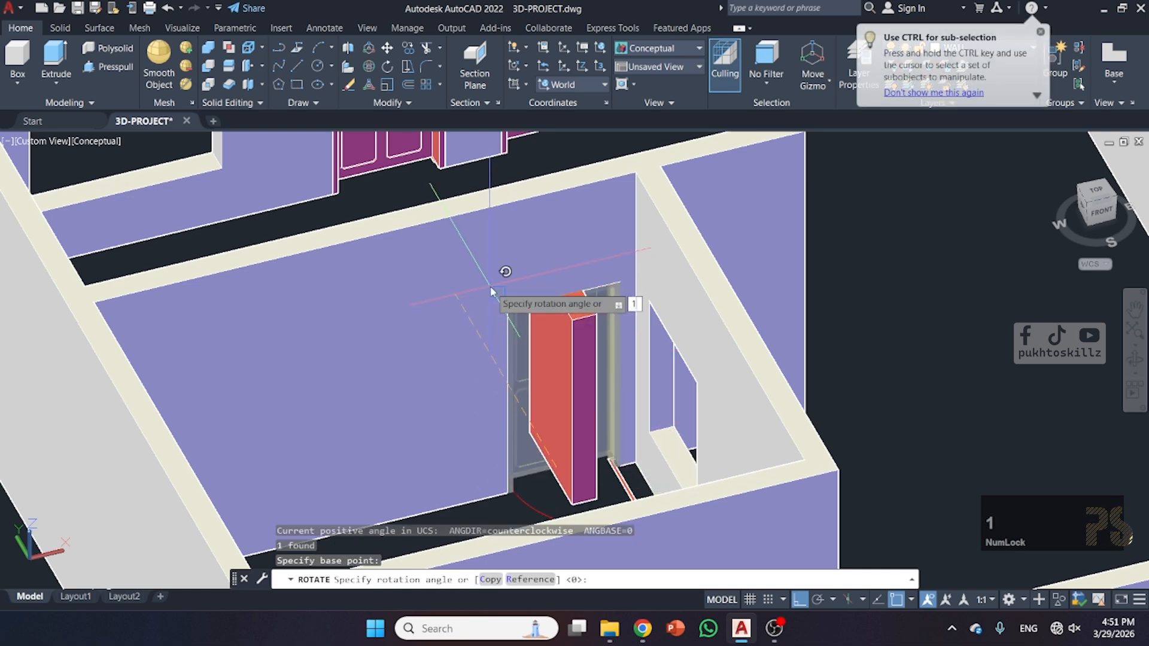
pyautogui.press('Return')
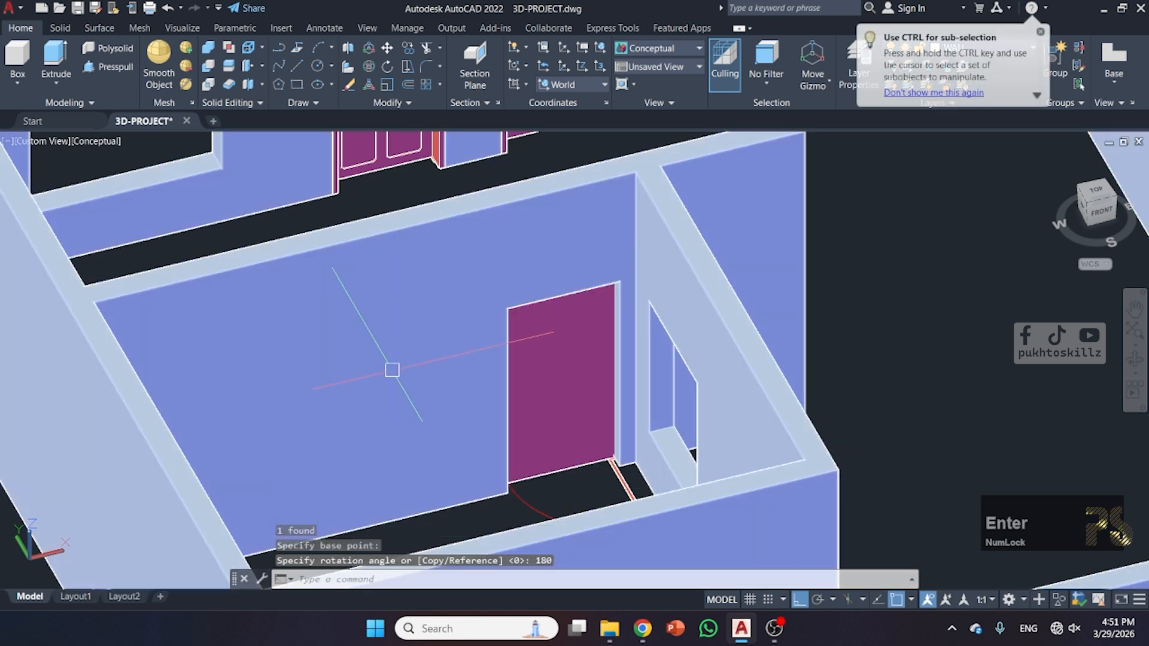
# - Move the rotated door by its upper frame corner back into its opening, flush with the wall face
pyautogui.keyDown('shift'); pyautogui.moveTo(264, 298); pyautogui.dragTo(516, 323, button='middle'); pyautogui.keyUp('shift')
pyautogui.moveTo(515, 245); pyautogui.dragTo(439, 375, button='middle')
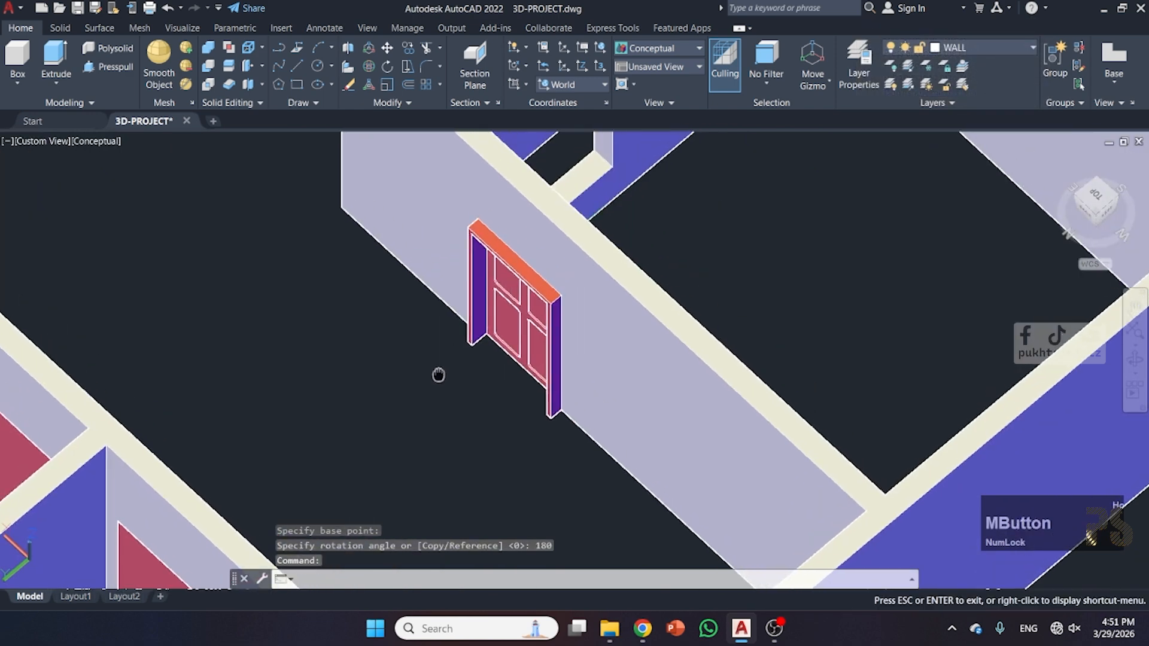
pyautogui.scroll(3, 518, 296)
pyautogui.click(540, 289)
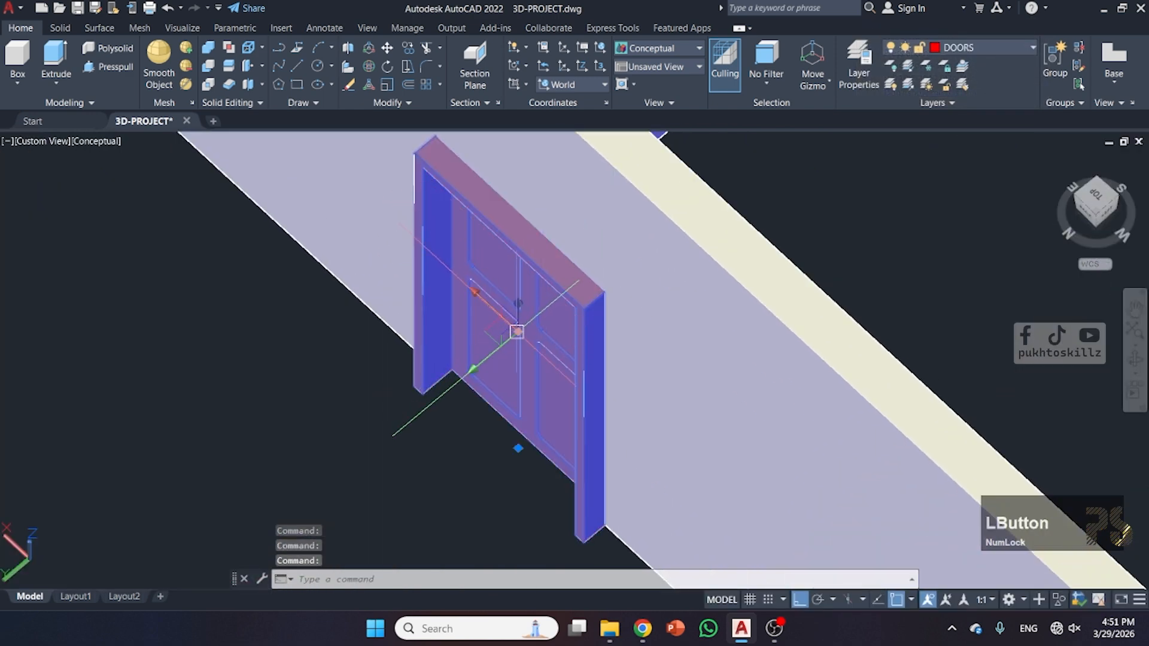
pyautogui.write('m')
pyautogui.press('space')
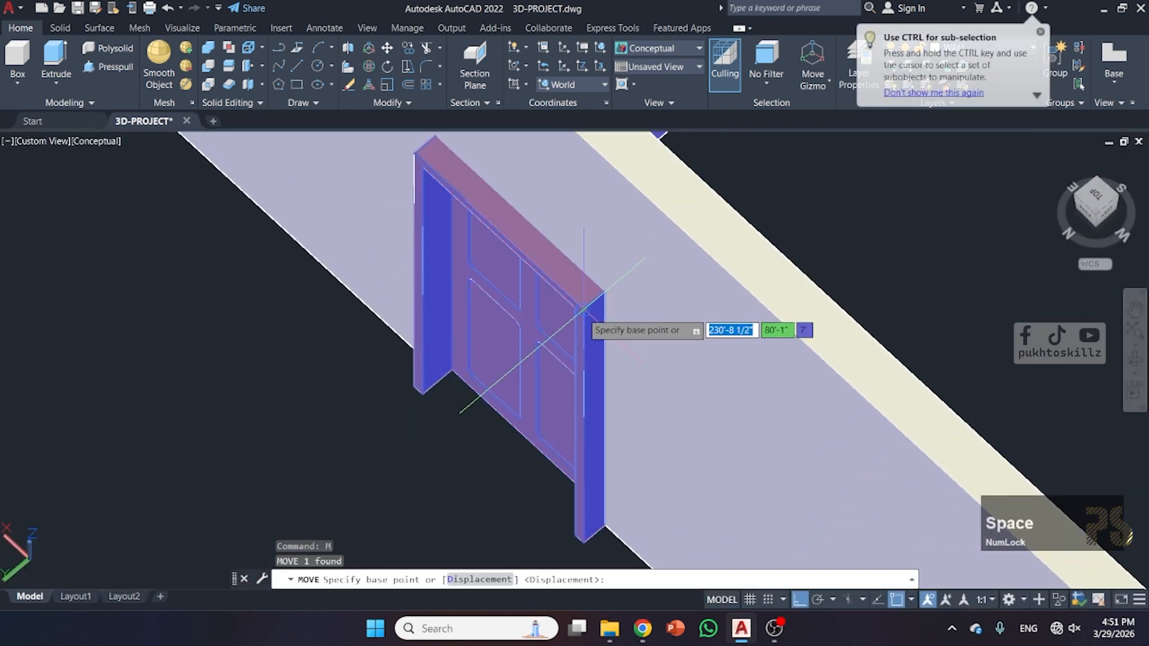
pyautogui.click(601, 293)
pyautogui.click(603, 294)
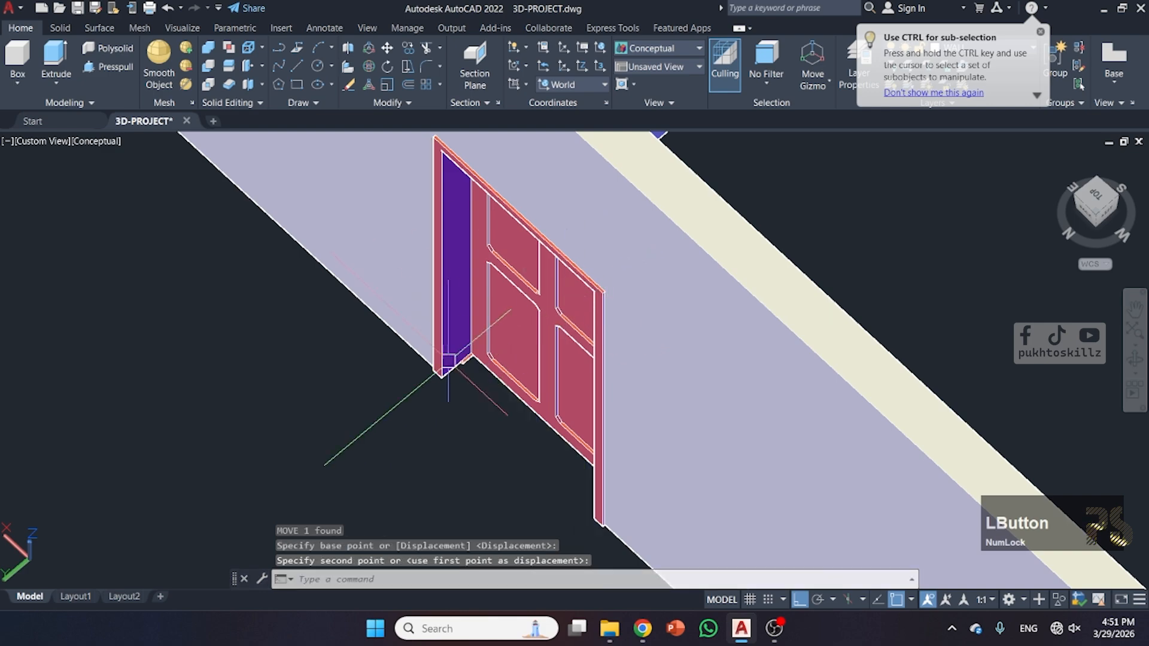
# - Copy the first floor's front window by its upper frame corner into the window opening left of the two middle-wall doors on the second floor
pyautogui.scroll(-4, 358, 386)
pyautogui.keyDown('shift'); pyautogui.moveTo(363, 388); pyautogui.dragTo(751, 344, button='middle'); pyautogui.keyUp('shift')
pyautogui.scroll(-8, 751, 344)
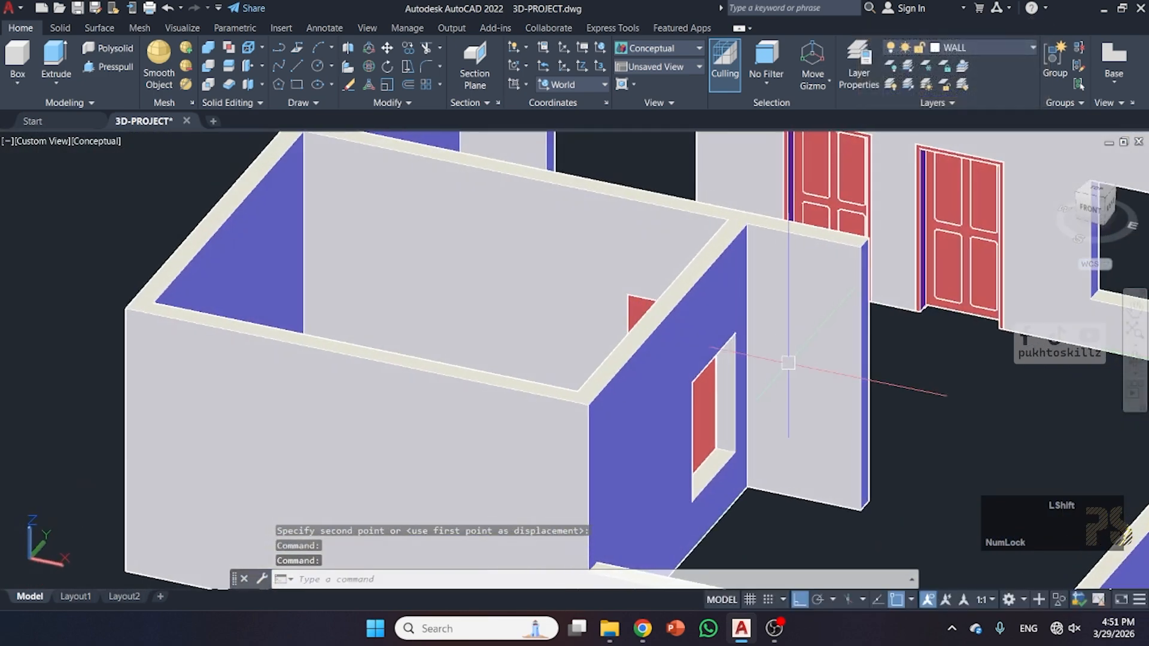
pyautogui.moveTo(117, 266); pyautogui.dragTo(402, 355, button='middle')
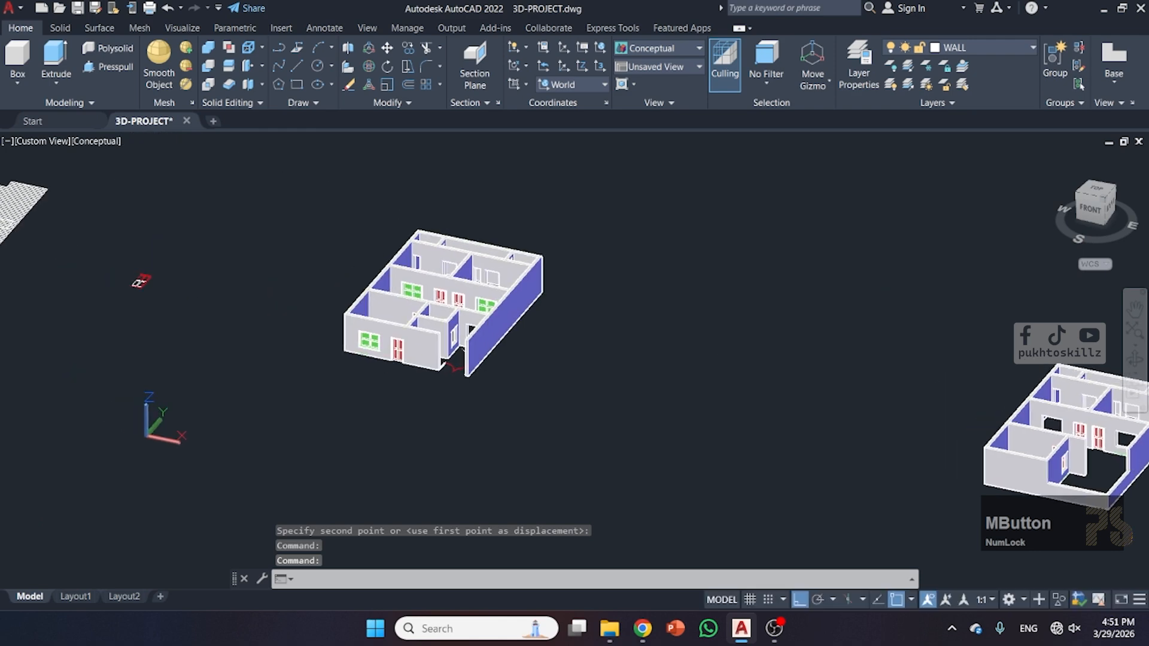
pyautogui.scroll(5, 315, 305)
pyautogui.scroll(2, 224, 255)
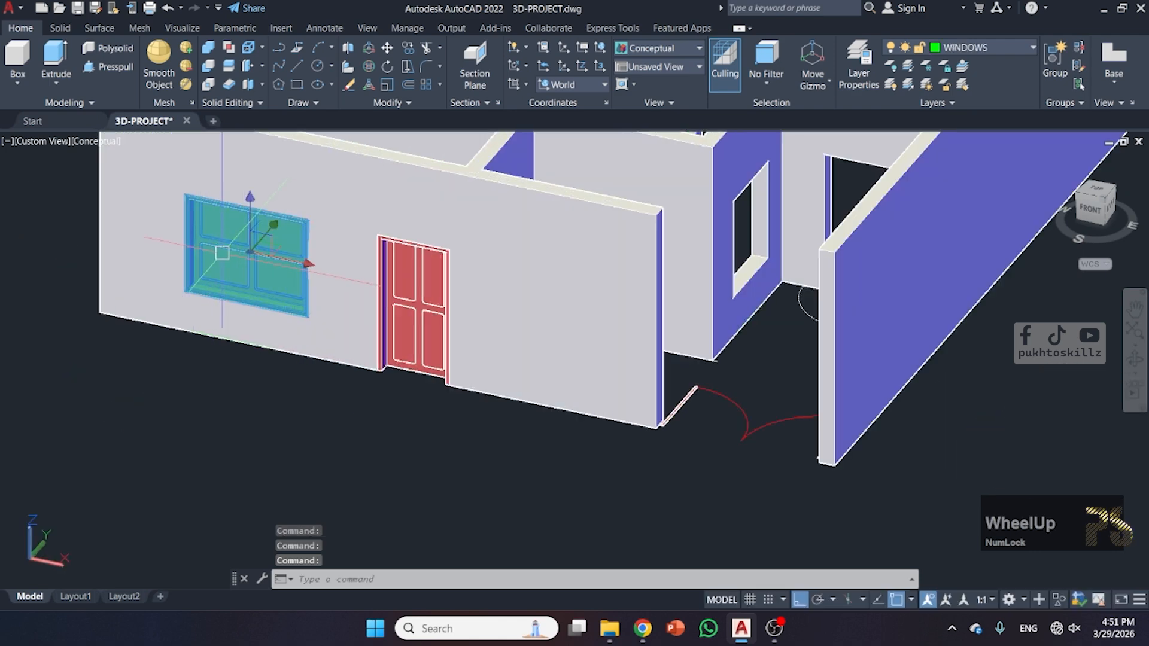
pyautogui.write('P')
pyautogui.press('space')
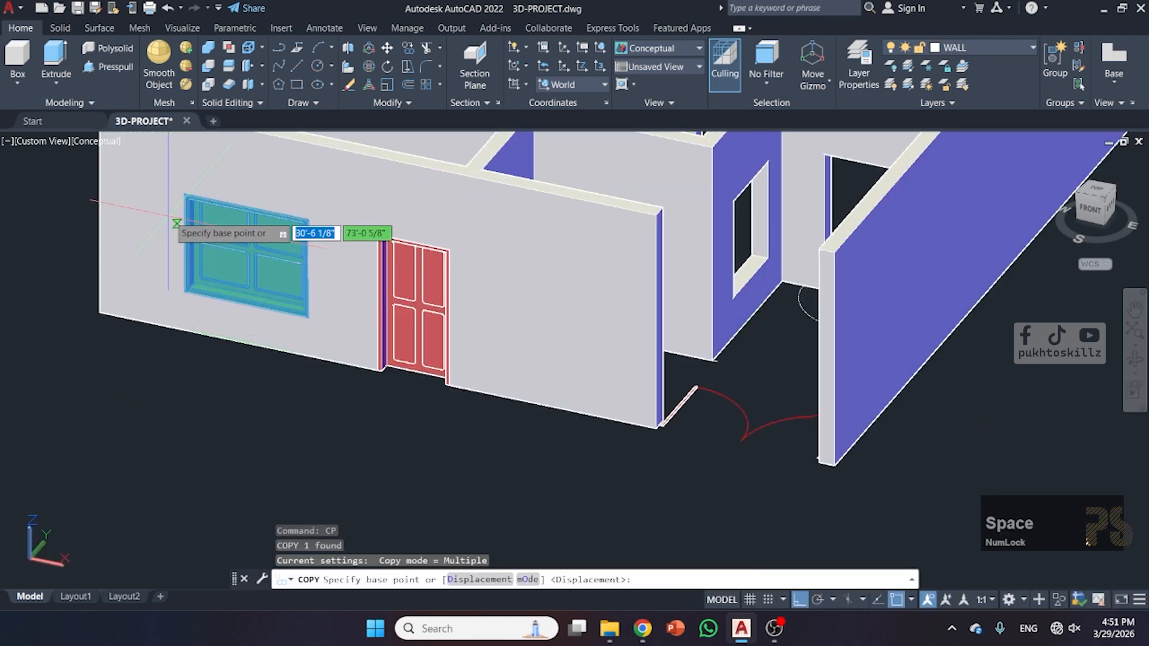
pyautogui.scroll(3, 191, 178)
pyautogui.click(179, 217)
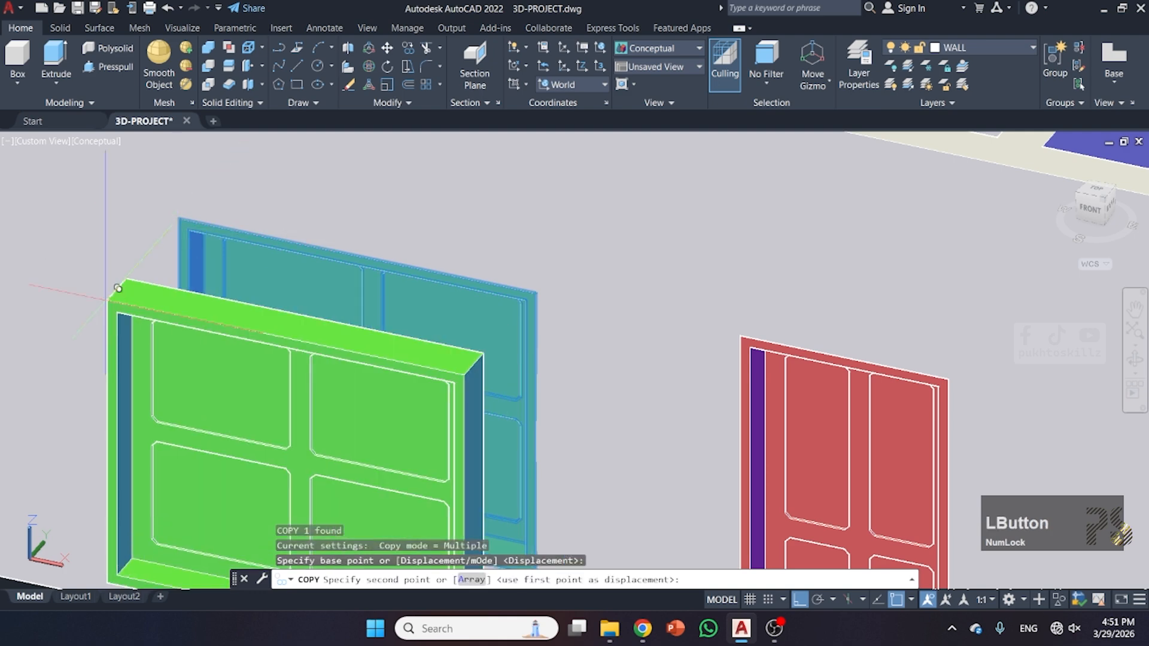
pyautogui.scroll(-4, 60, 304)
pyautogui.scroll(5, 72, 377)
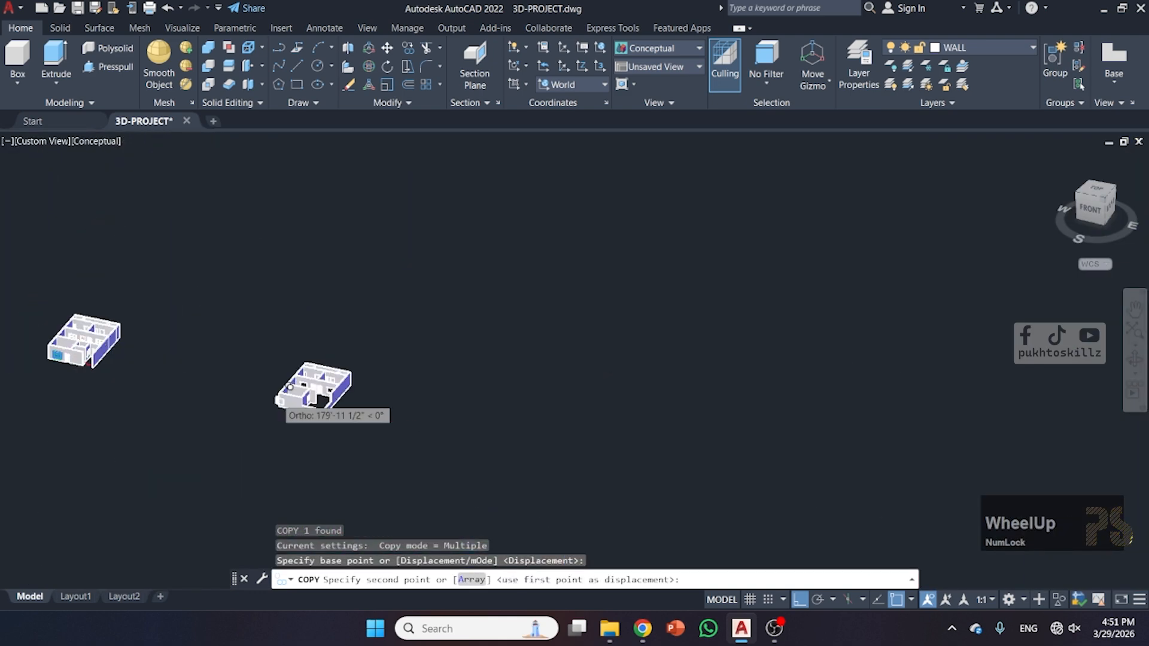
pyautogui.scroll(4, 288, 262)
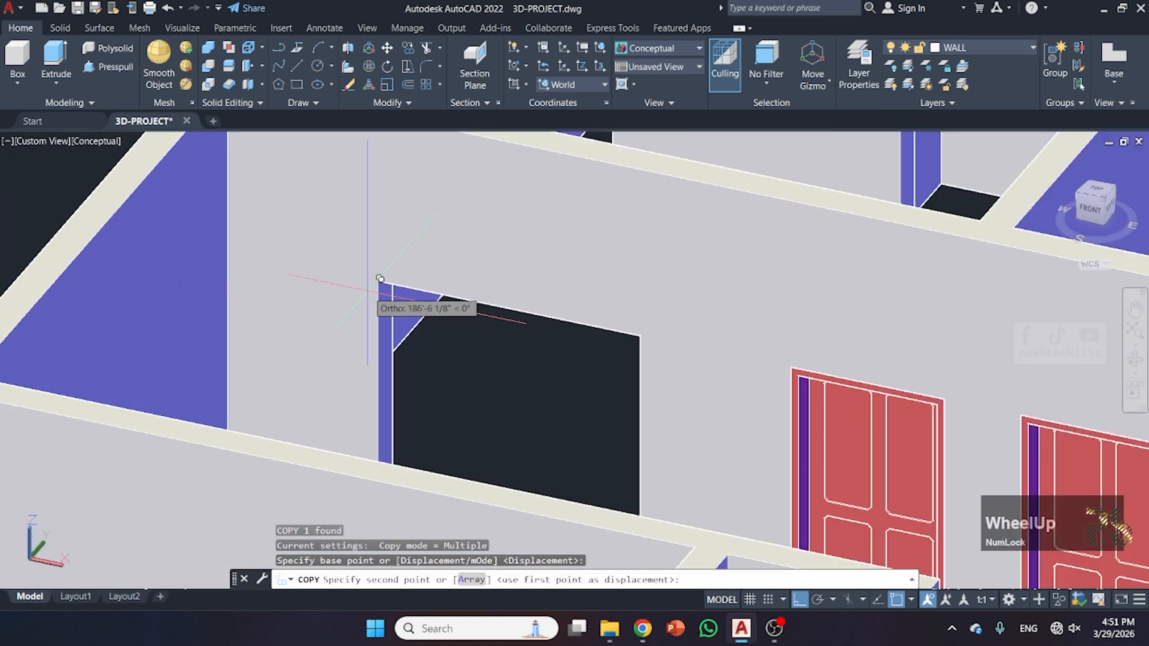
pyautogui.click(387, 267)
# - Place another copy of the window in the second floor's middle-wall opening right of the two doors and end the copying
pyautogui.scroll(-5, 142, 272)
pyautogui.scroll(5, 189, 271)
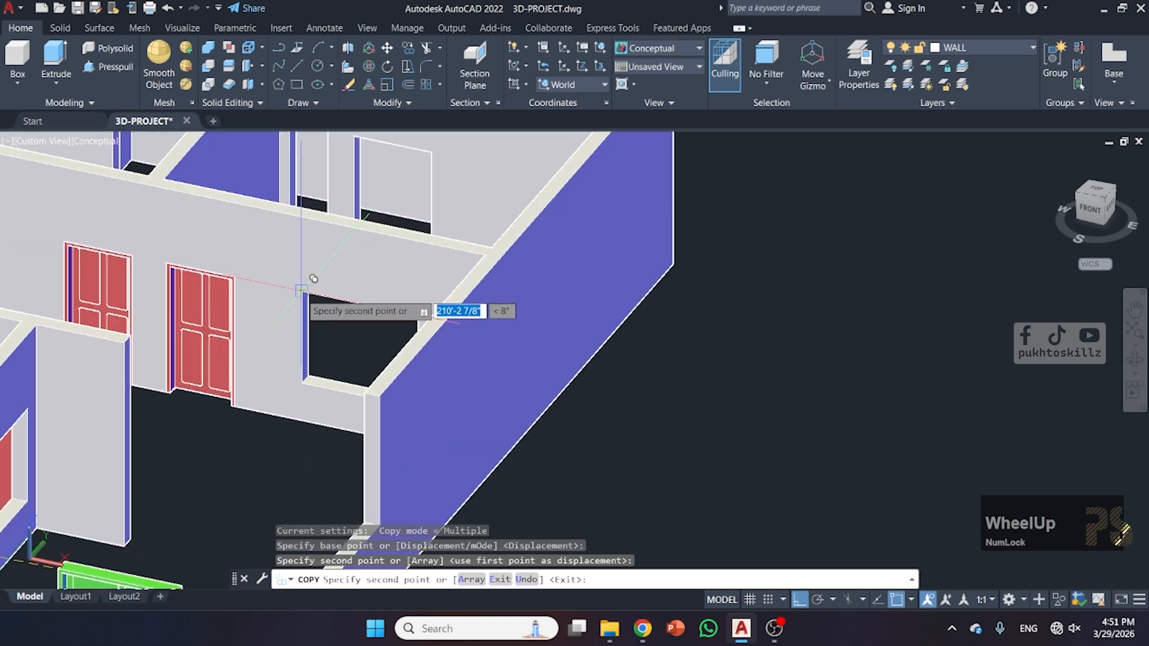
pyautogui.click(304, 291)
pyautogui.press('Escape')
# - Examine the second floor's doors and windows from the front and compare them with the first floor model
pyautogui.scroll(-4, 287, 413)
pyautogui.keyDown('shift'); pyautogui.moveTo(197, 416); pyautogui.dragTo(359, 413, button='middle'); pyautogui.keyUp('shift')
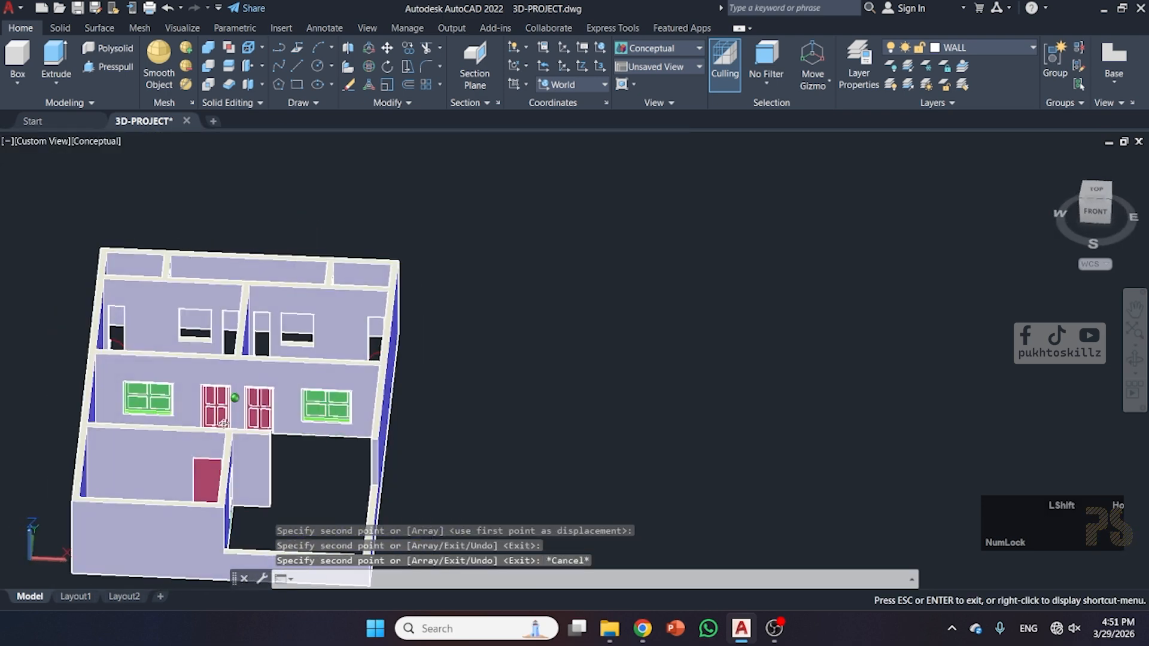
pyautogui.scroll(-5, 242, 340)
pyautogui.moveTo(113, 395); pyautogui.dragTo(279, 364, button='middle')
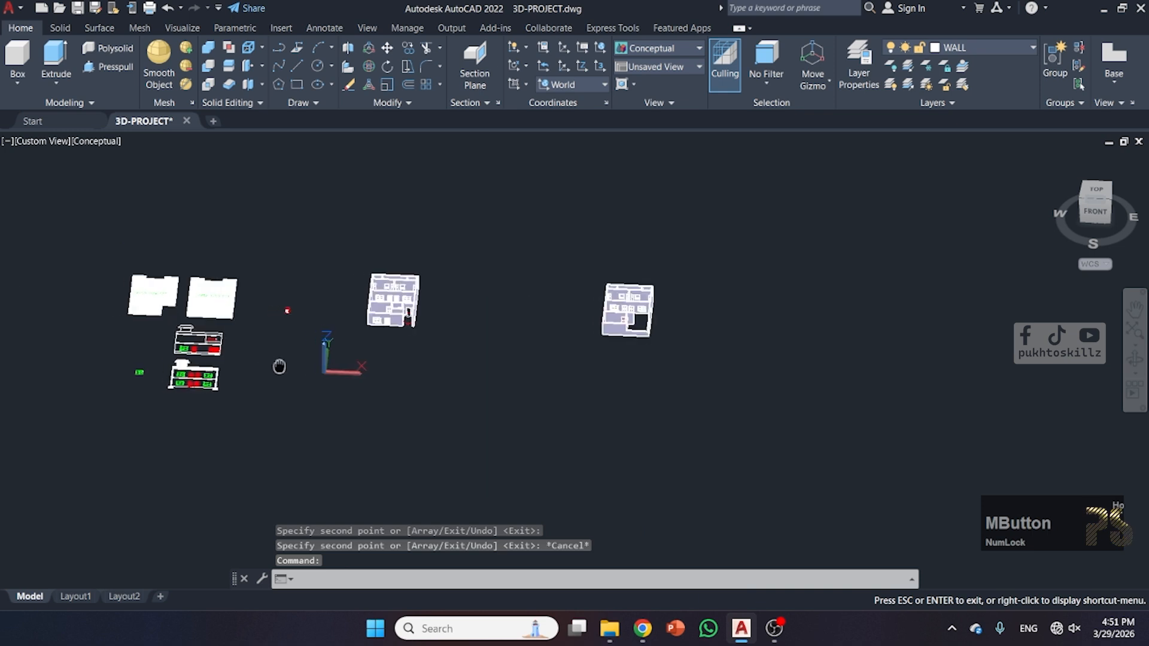
pyautogui.scroll(5, 619, 315)
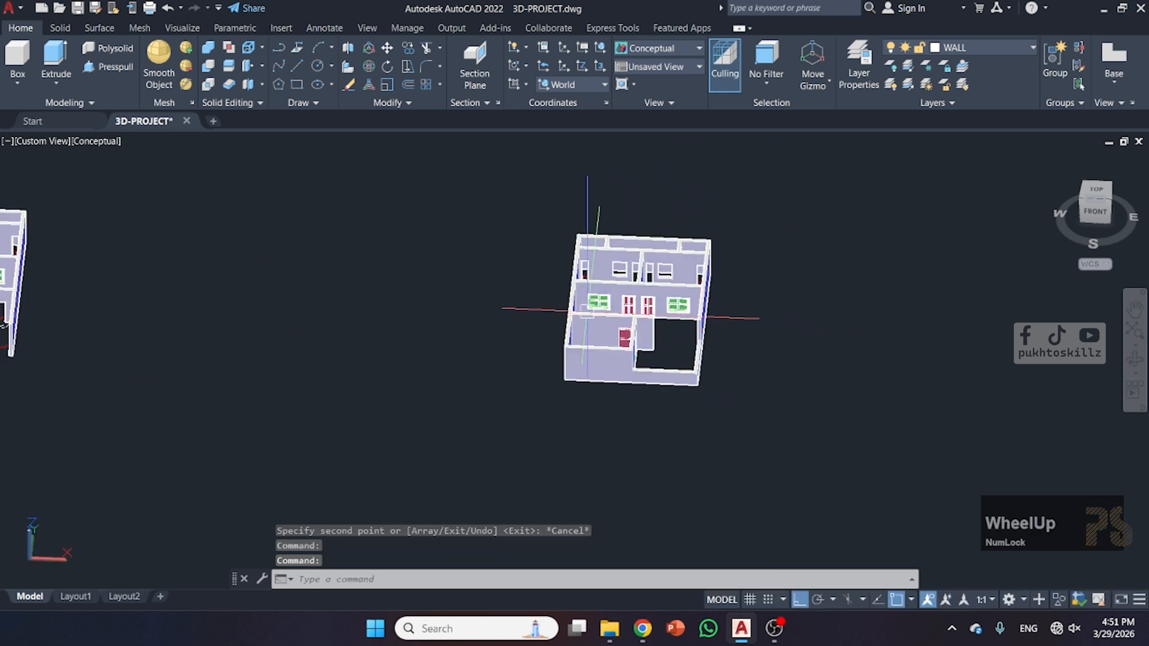
pyautogui.moveTo(76, 357); pyautogui.dragTo(479, 372, button='middle')
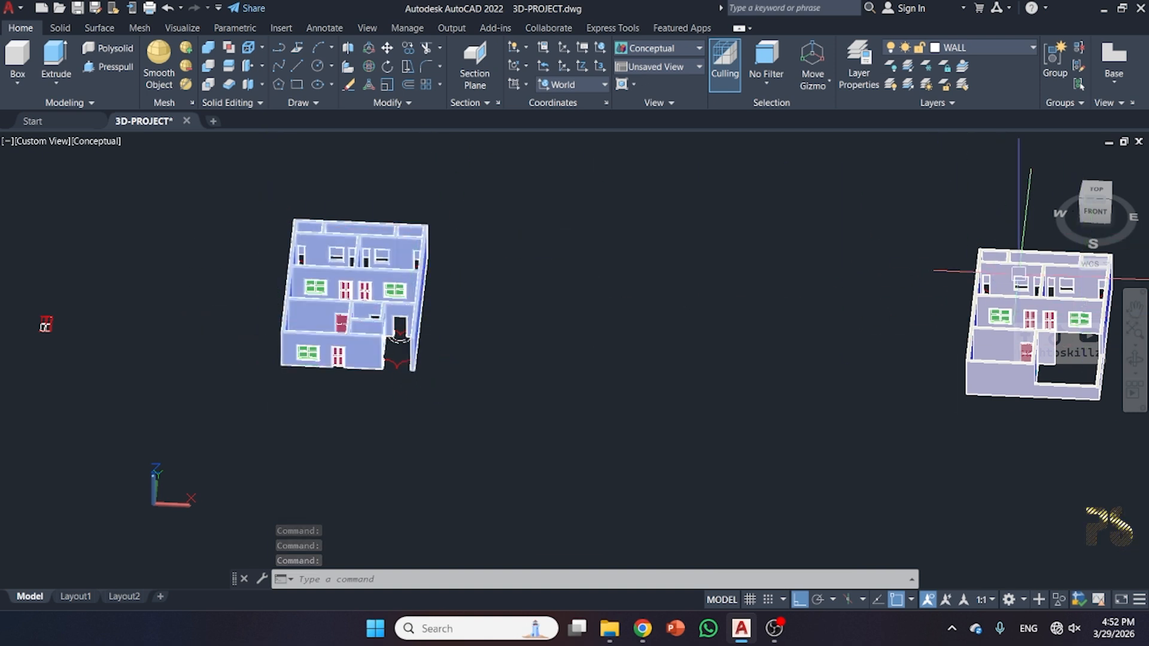
pyautogui.keyDown('shift'); pyautogui.moveTo(452, 365); pyautogui.dragTo(531, 361, button='middle'); pyautogui.keyUp('shift')
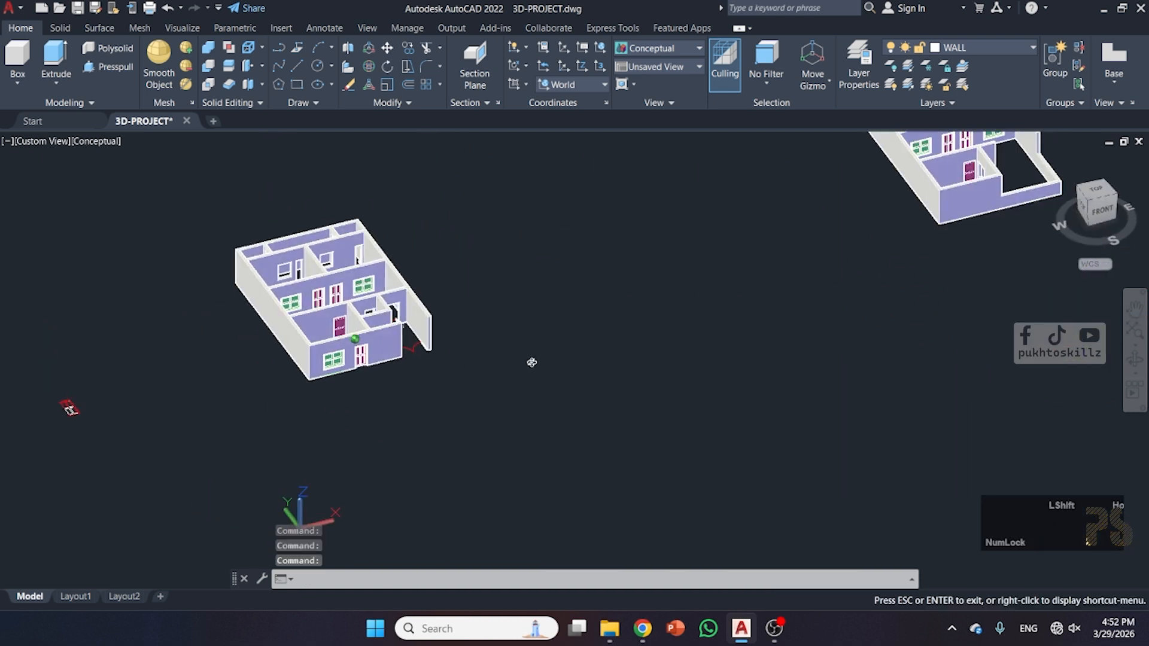